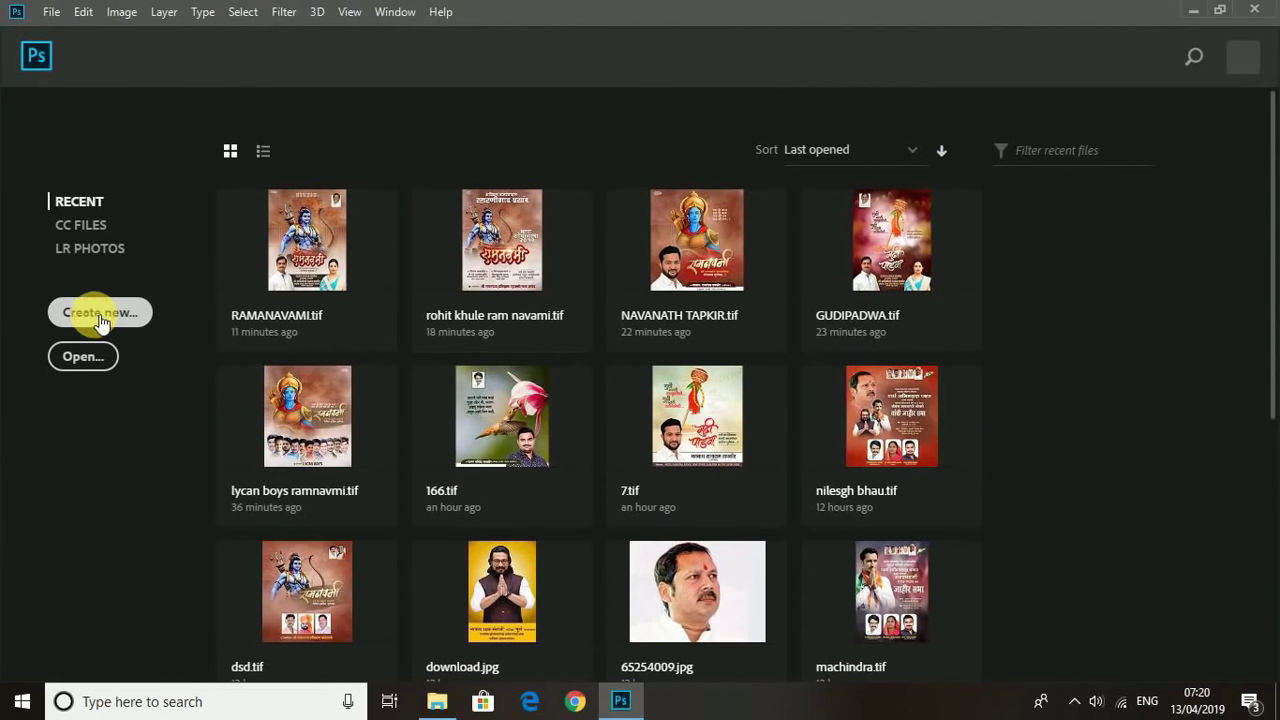
Step: Create a blank white 5 × 7 in, 300 ppi portrait document from the Custom preset
left_click(100, 316)
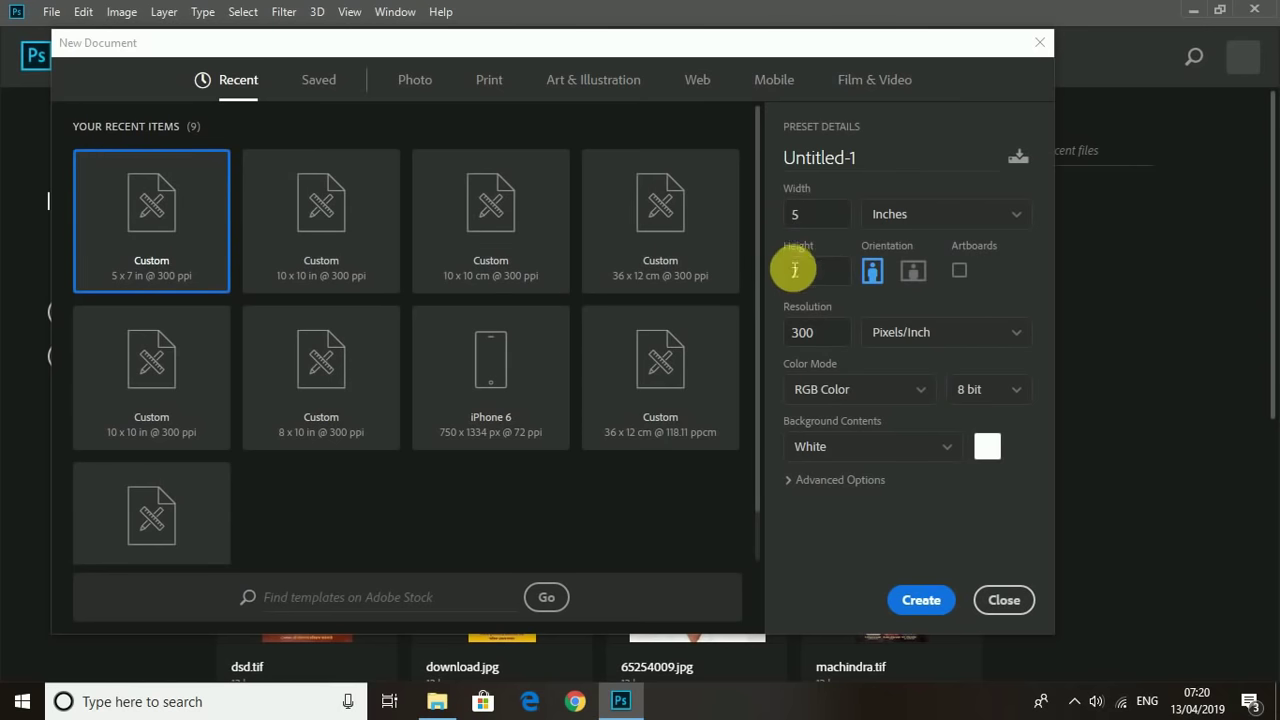
left_click(938, 609)
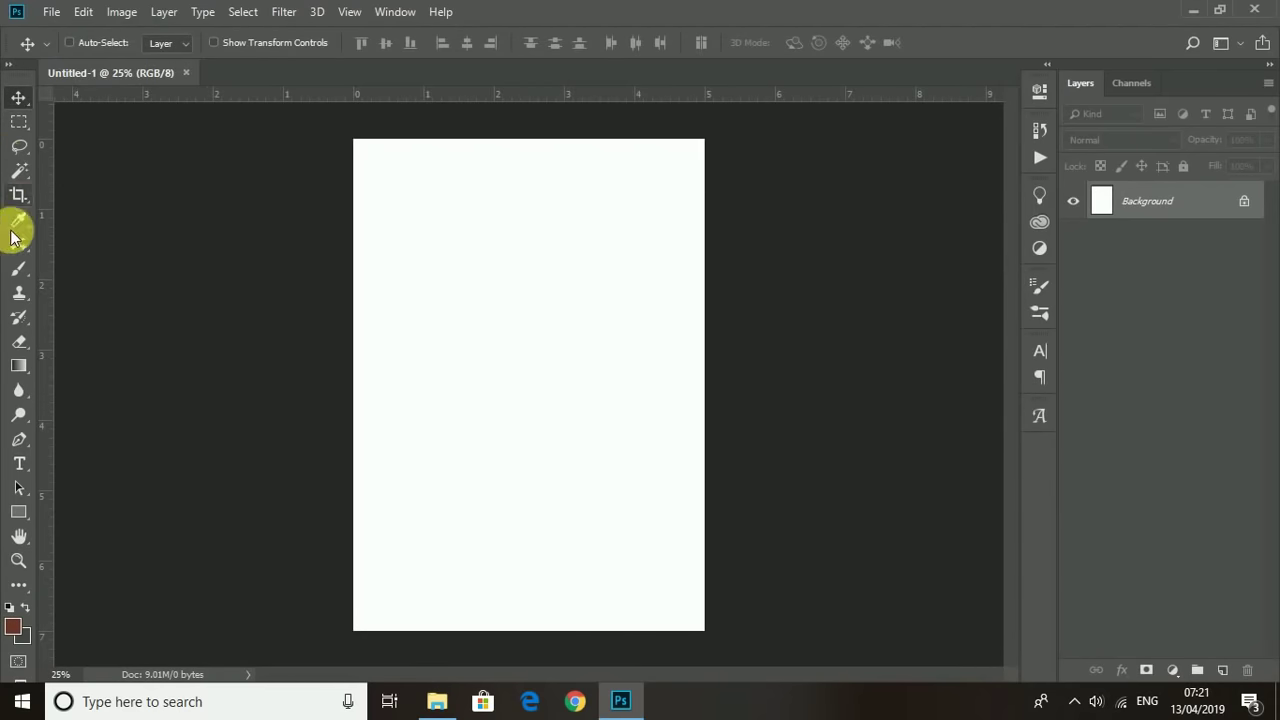
left_click(51, 11)
Step: Open three PSD cut-outs, including the red-kurta man, from D:\populer's photo subfolder
left_click(51, 46)
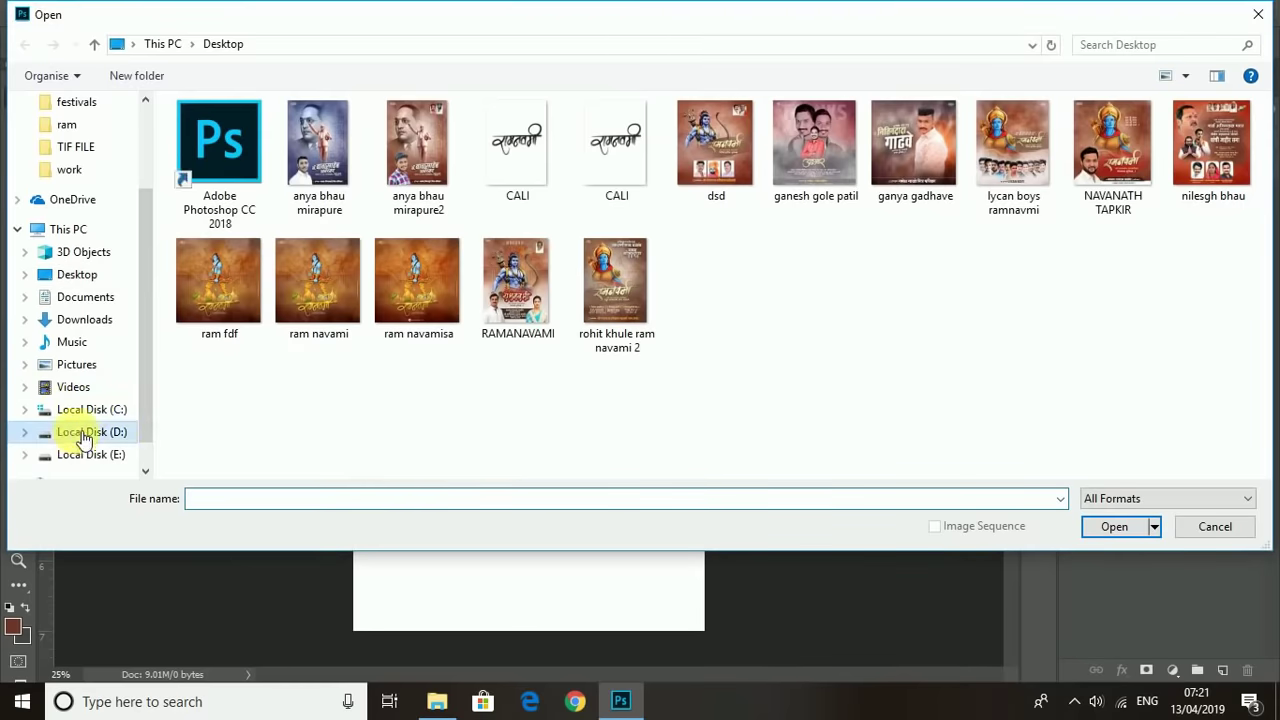
left_click(90, 431)
left_click(95, 457)
left_click(102, 434)
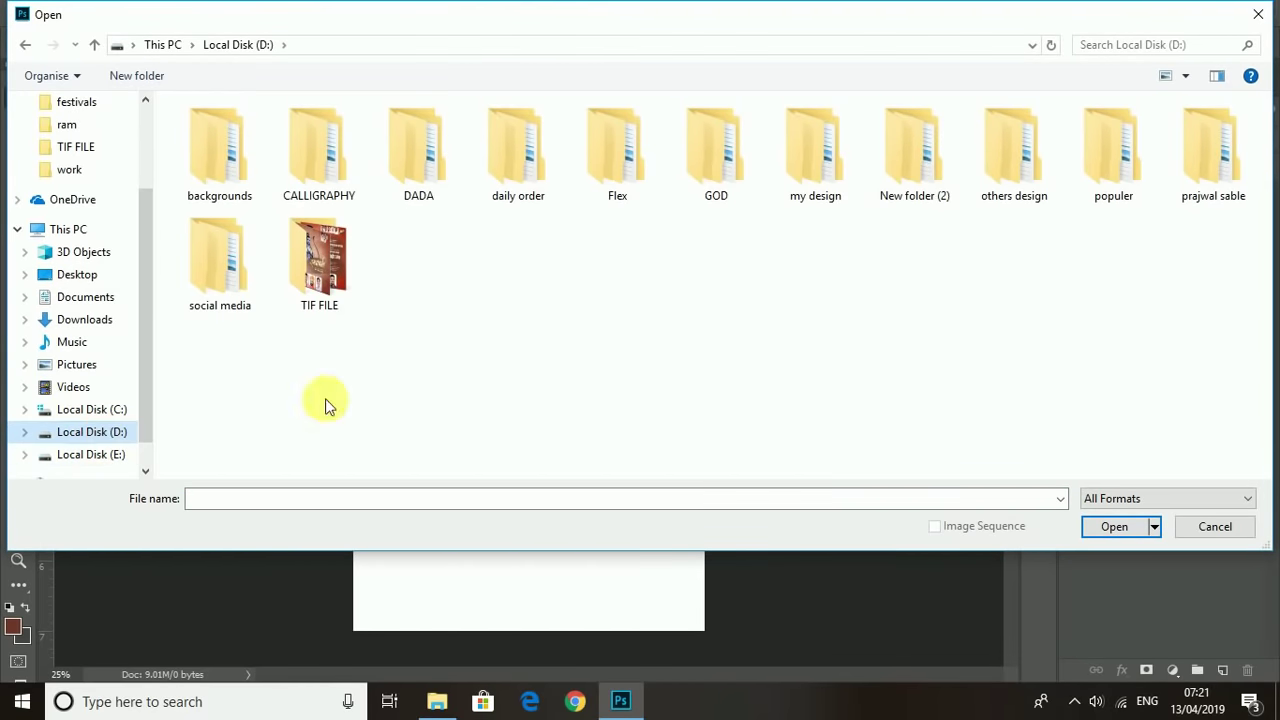
left_click(1113, 150)
left_click(1110, 527)
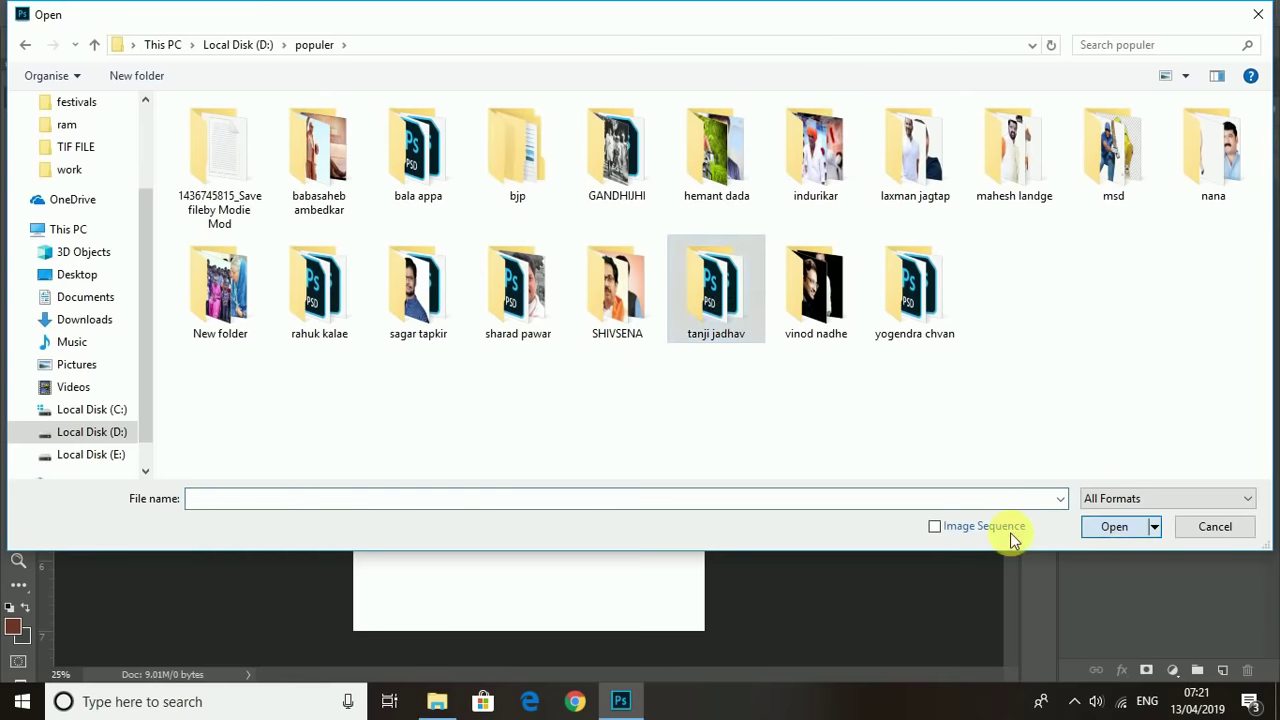
left_click(1097, 536)
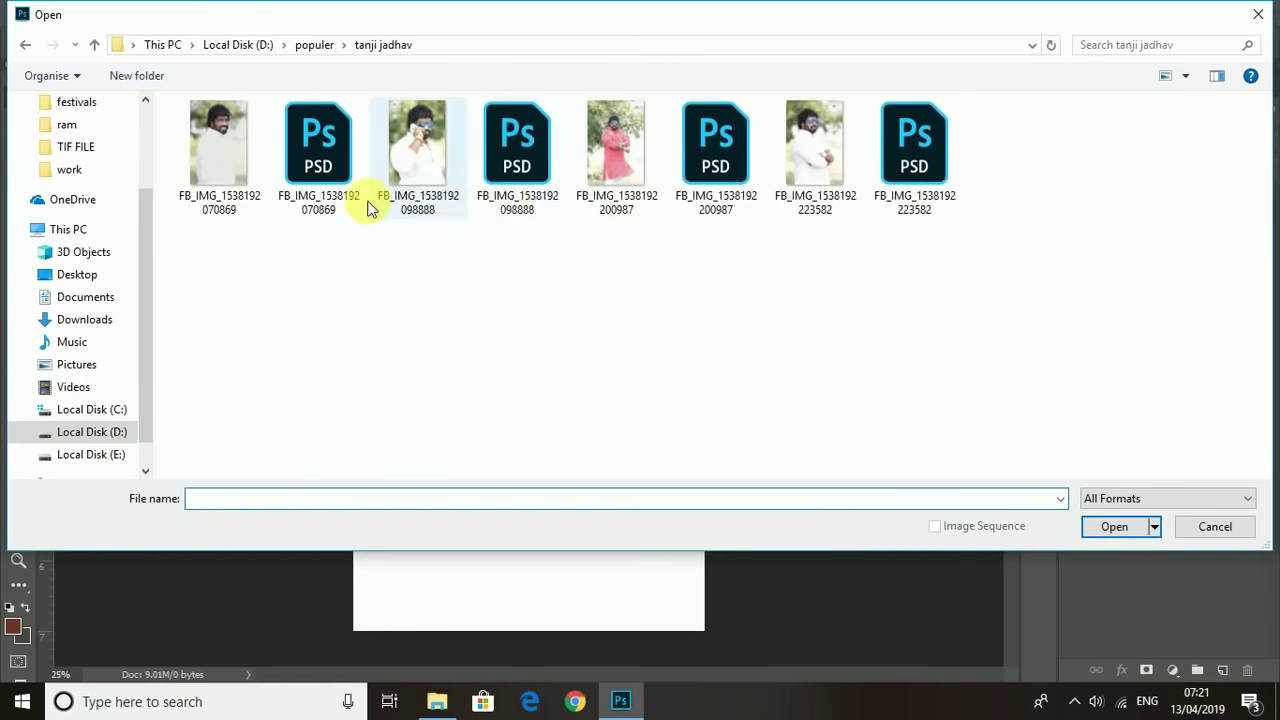
left_click(335, 150)
left_click(880, 160, "ctrl")
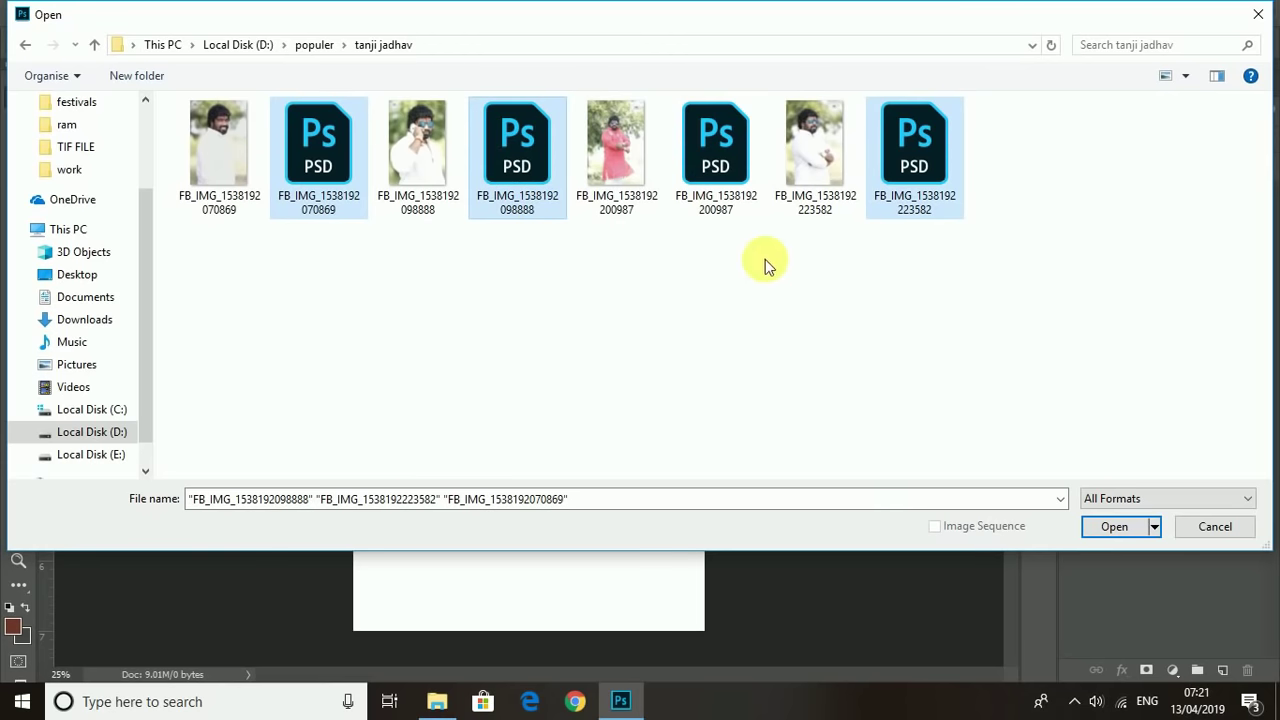
left_click(517, 150)
left_click(708, 156)
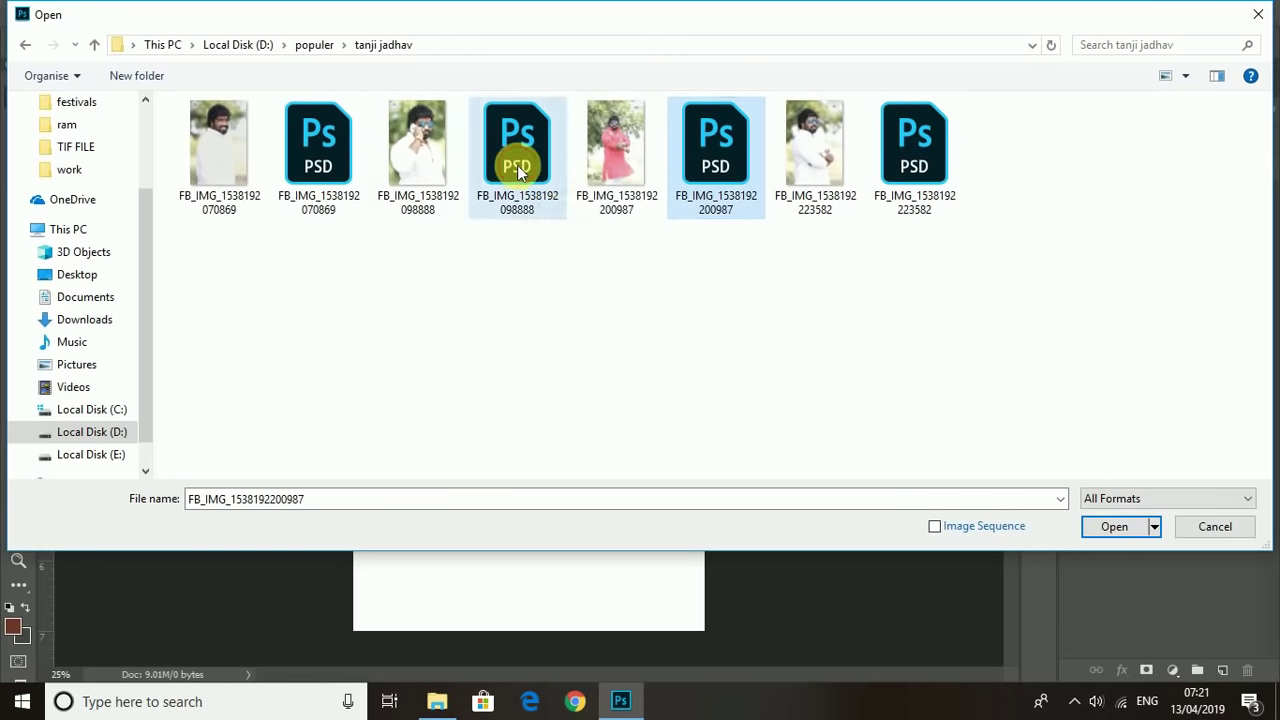
left_click(1114, 526)
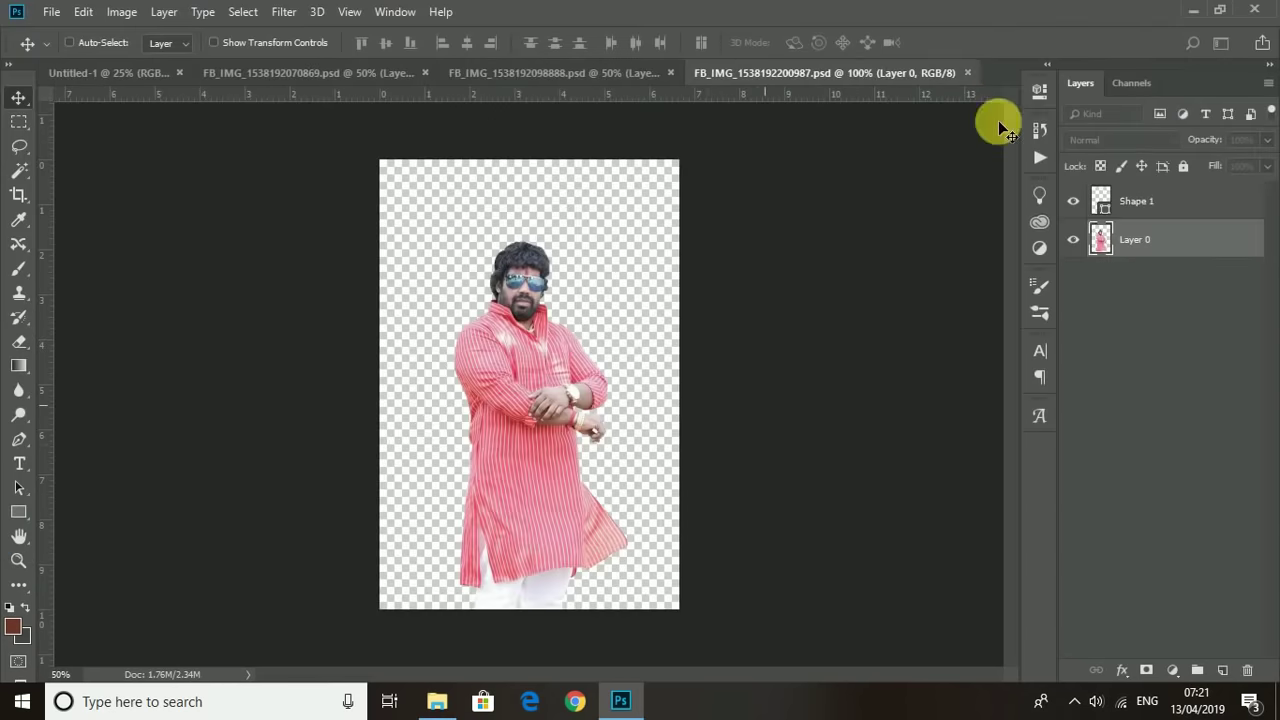
Step: Drag the cut-out figures into the new Untitled-1 poster
left_click_drag(530, 410, 571, 343)
mouse_move(450, 295)
left_mouse_down()
mouse_move(405, 165)
mouse_move(580, 448)
left_mouse_up()
left_click(1143, 316, "shift")
mouse_move(360, 271)
left_mouse_down()
mouse_move(135, 67)
mouse_move(568, 362)
mouse_move(535, 400)
mouse_move(452, 385)
left_mouse_up()
Step: Delete Layers 1 and 2 so only the red-kurta figure remains
left_click(1160, 285)
right_click(550, 403)
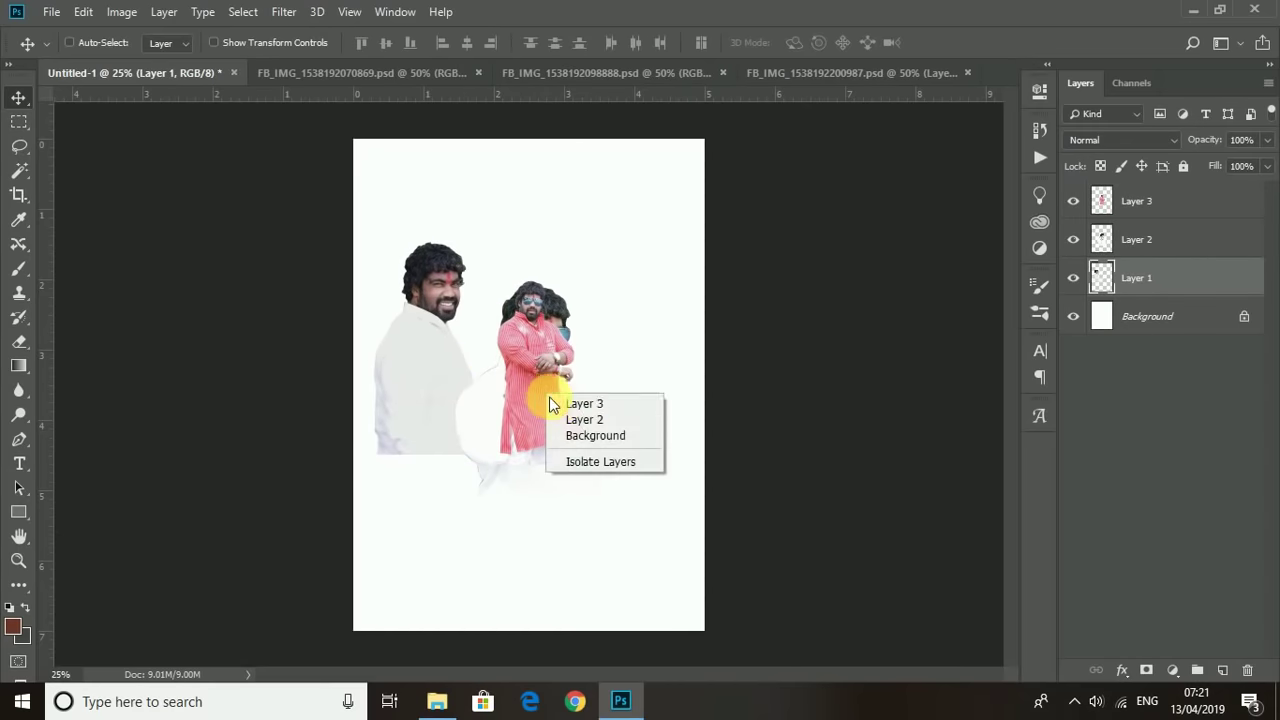
left_click(584, 403)
left_click_drag(584, 403, 451, 480)
right_click(571, 343)
left_click(590, 335)
key("Delete")
right_click(450, 325)
left_click(450, 325)
key("Delete")
left_click_drag(423, 331, 491, 371)
left_click(614, 271)
Step: Enlarge Layer 3's red-kurta man to fill the poster height and set him at the bottom edge
right_click(489, 428)
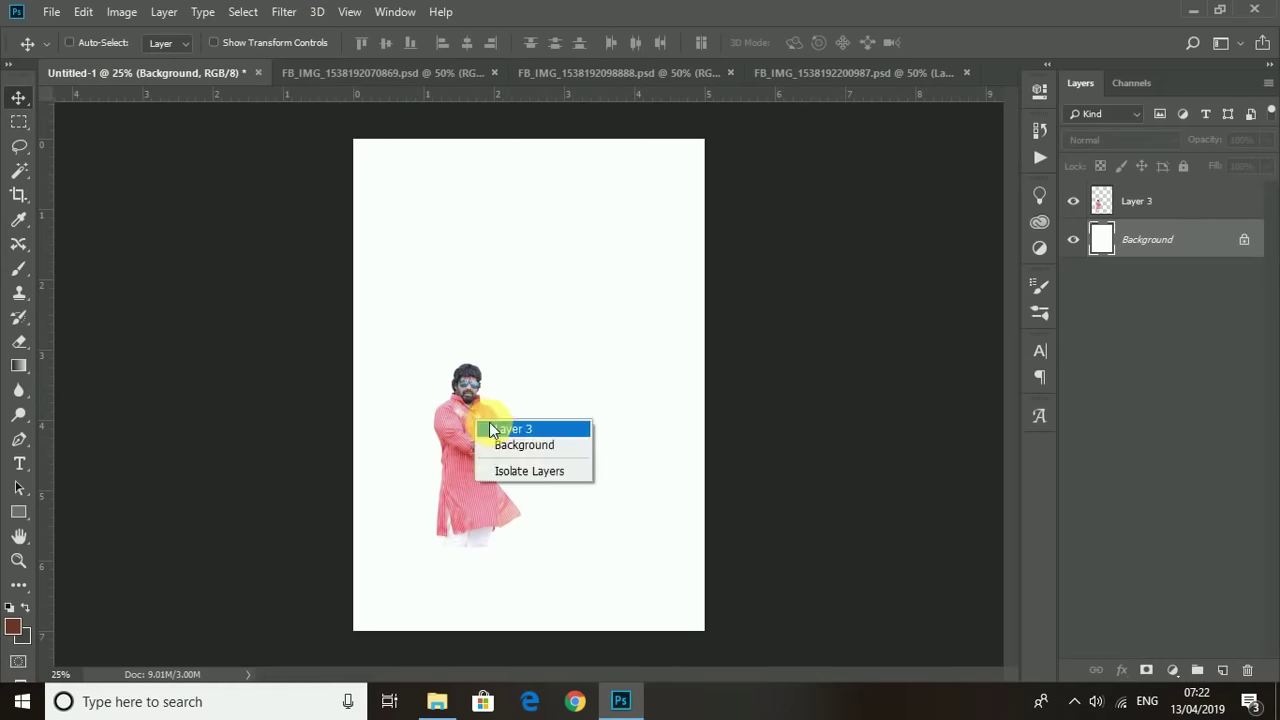
left_click(489, 428)
left_click_drag(489, 428, 568, 335)
key("ctrl+t")
left_click_drag(526, 447, 448, 572)
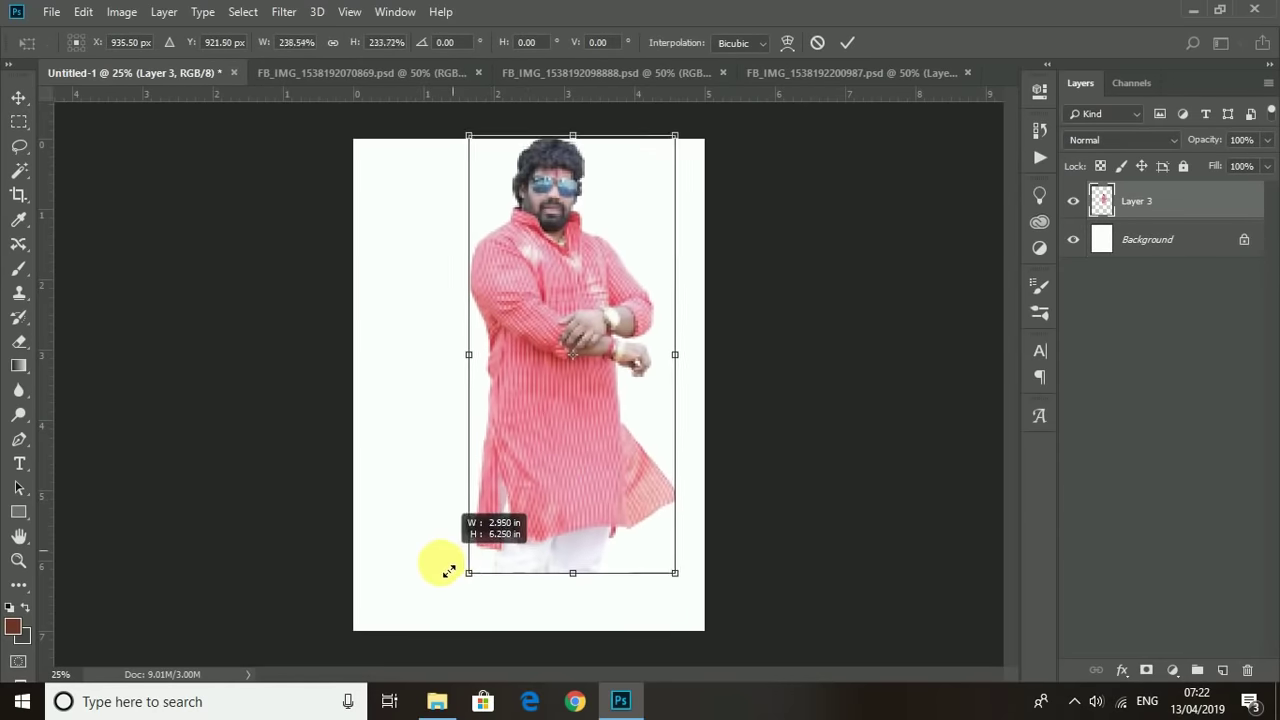
key("Return")
mouse_move(563, 466)
left_mouse_down()
mouse_move(516, 510)
mouse_move(551, 503)
left_mouse_up()
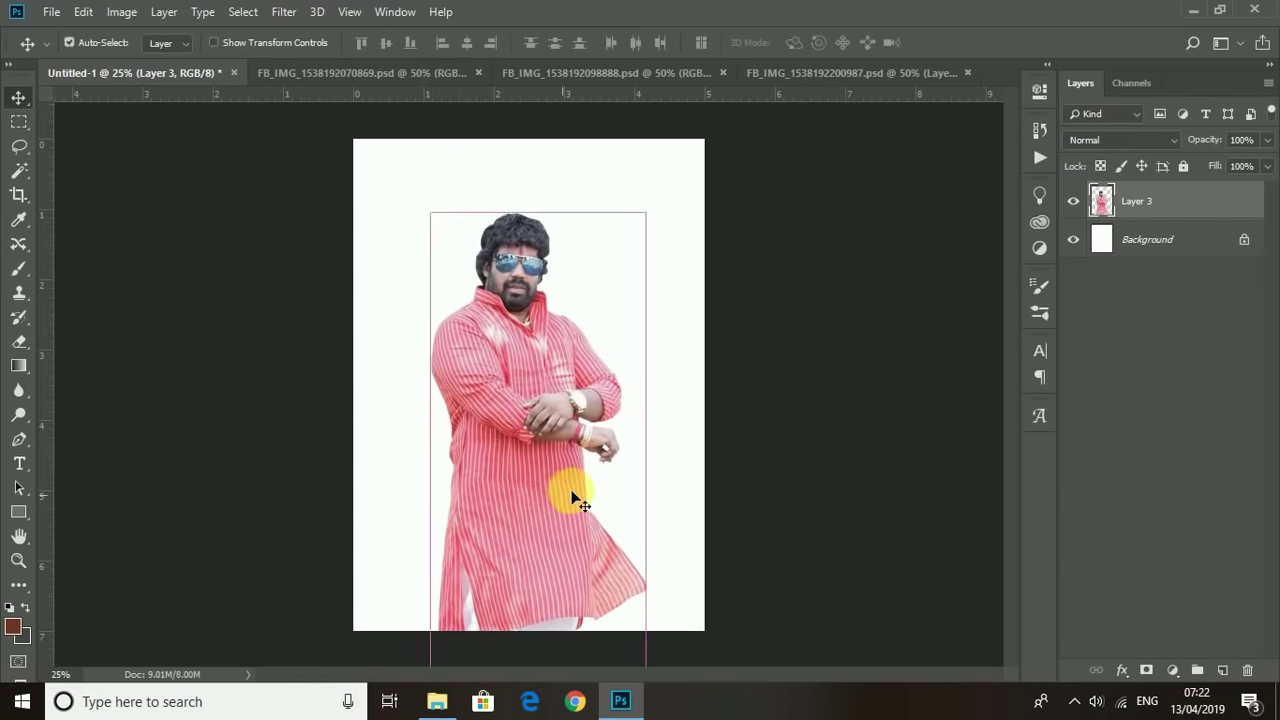
key("ctrl+t")
left_click_drag(651, 220, 686, 189)
key("Return")
left_click_drag(511, 426, 511, 450)
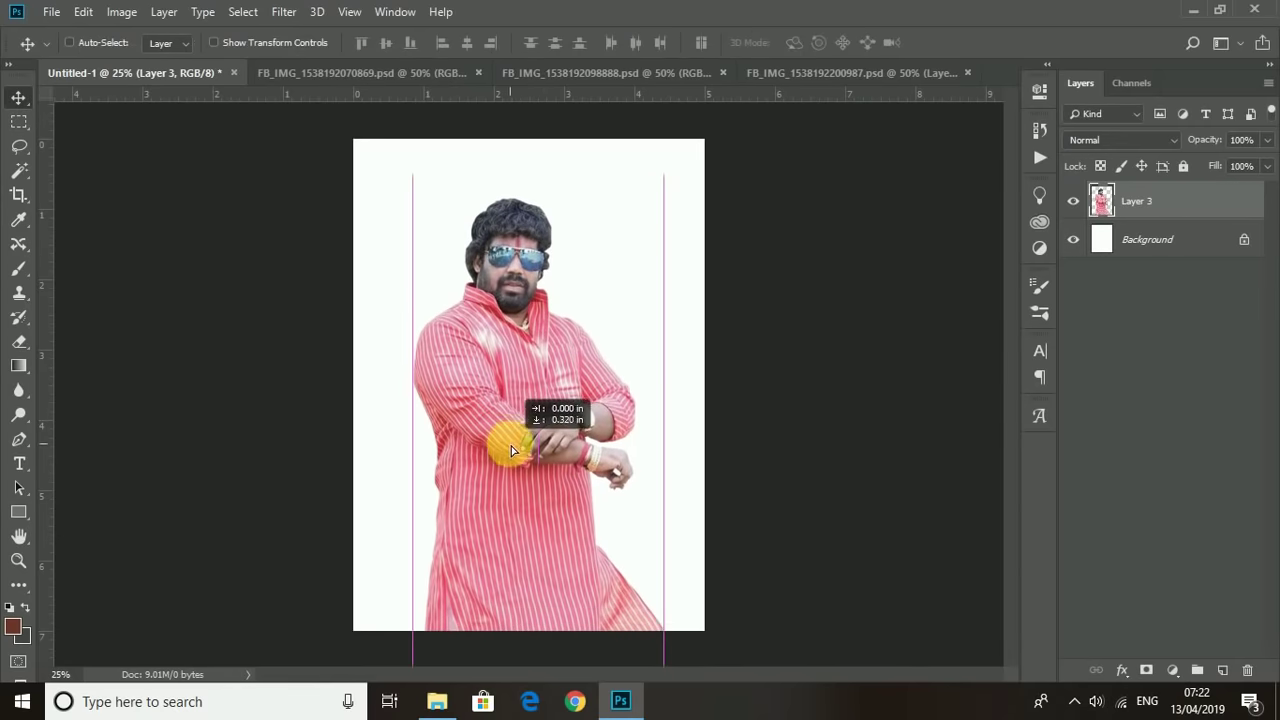
left_click(27, 338)
key("ctrl+minus")
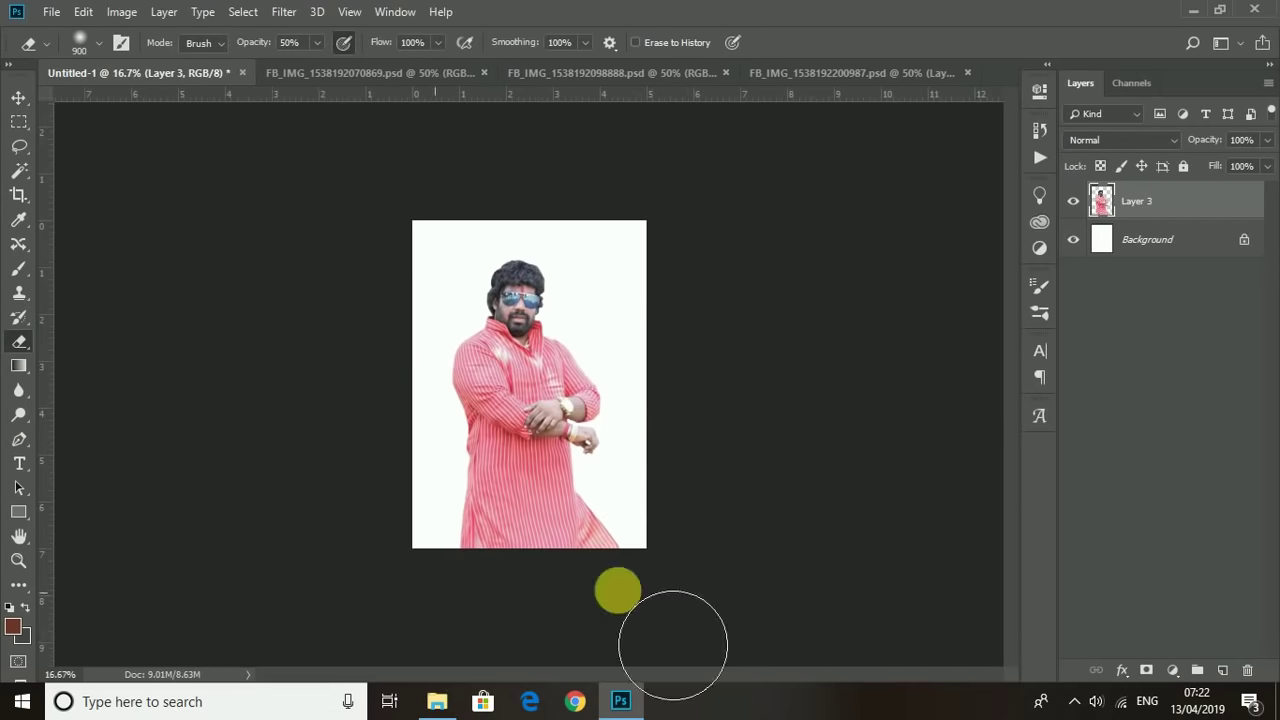
Step: Erase along the kurta's hem so it fades into white, then hide the man's layer
left_click_drag(390, 517, 586, 547)
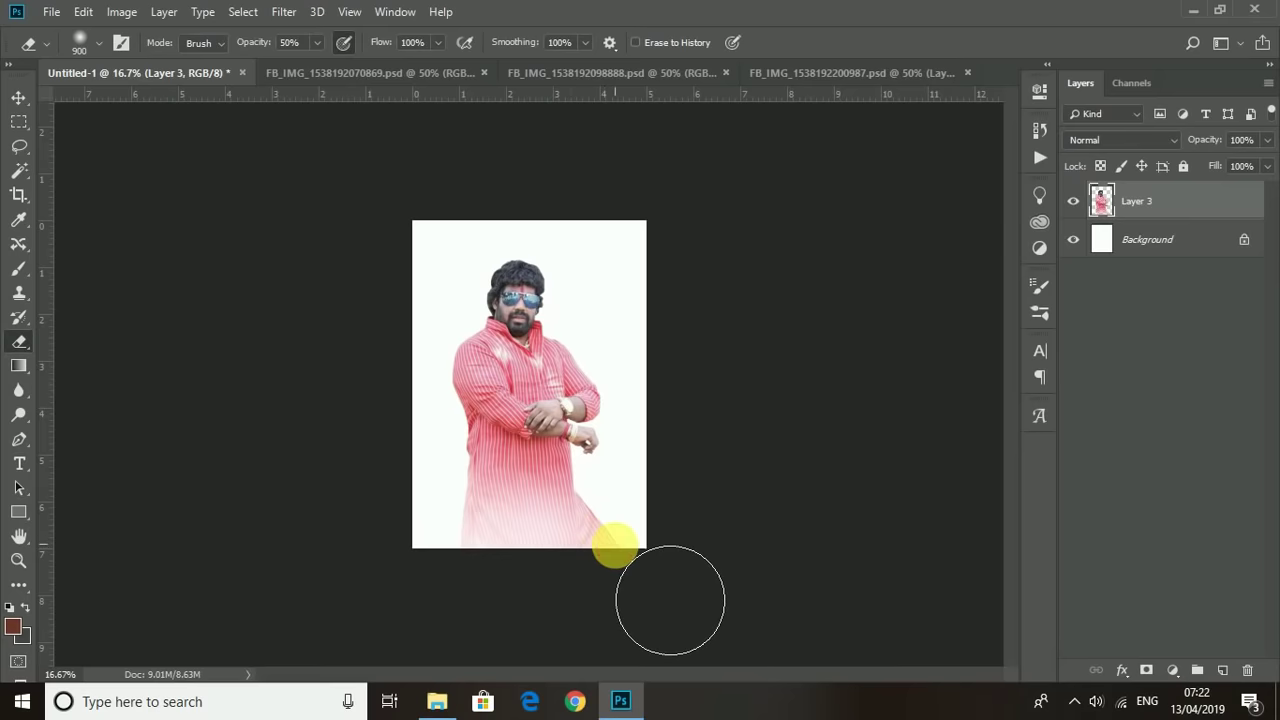
left_click_drag(670, 600, 467, 553)
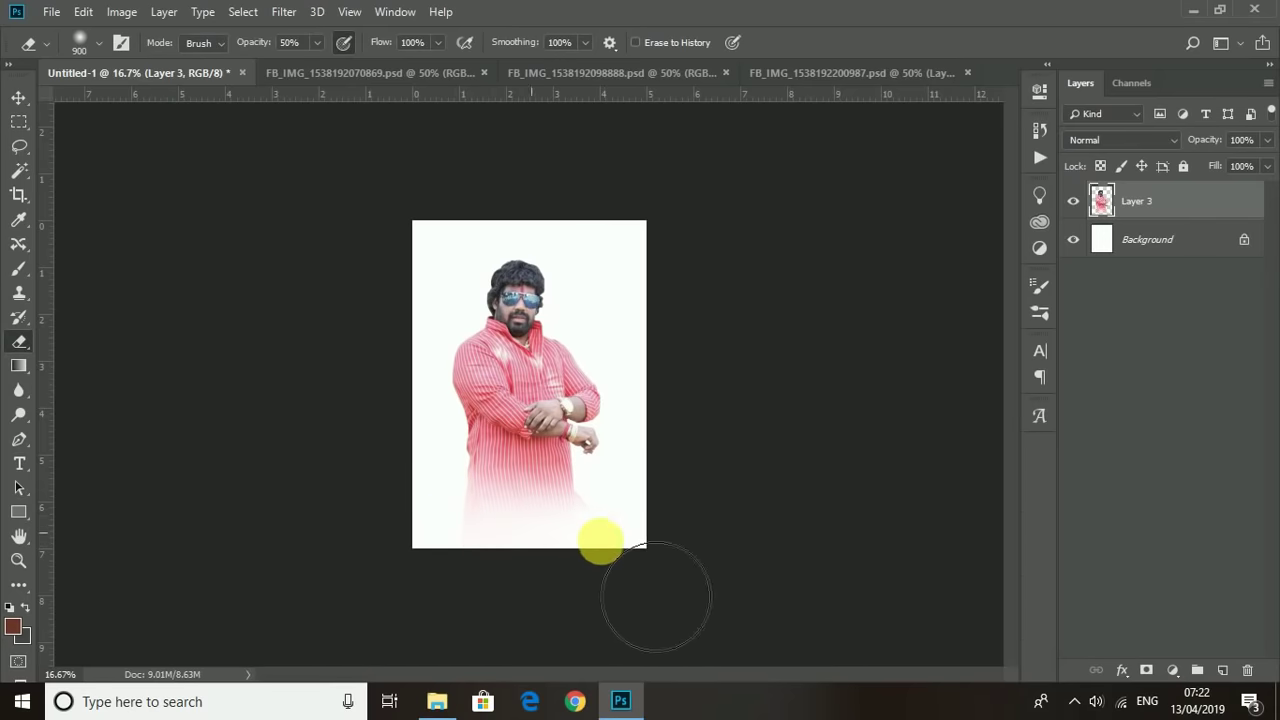
left_click_drag(600, 578, 558, 603)
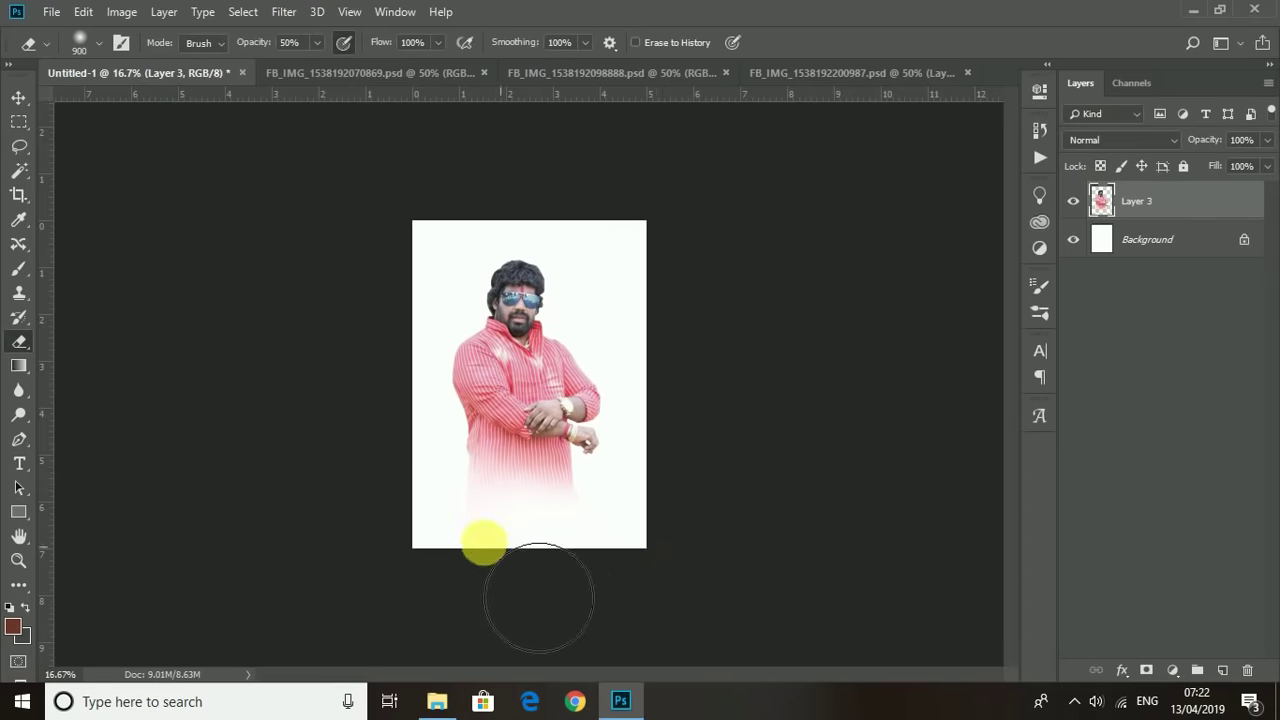
left_click_drag(769, 548, 669, 620)
left_click(18, 97)
scroll(571, 434, "up", 2)
scroll(669, 391, "down", 1)
scroll(605, 468, "up", 1)
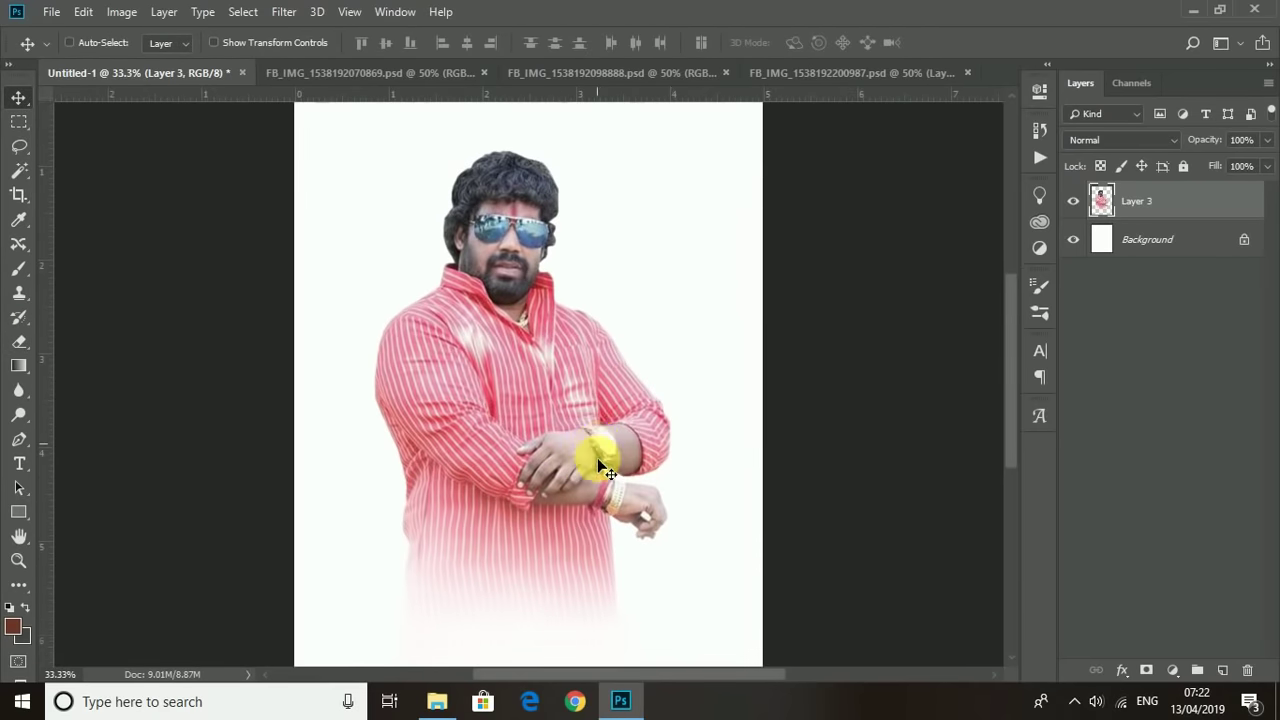
scroll(605, 468, "down", 1)
left_click(1072, 205)
Step: Select the Background layer with the Brush tool and a slightly smaller brush
left_click(17, 268)
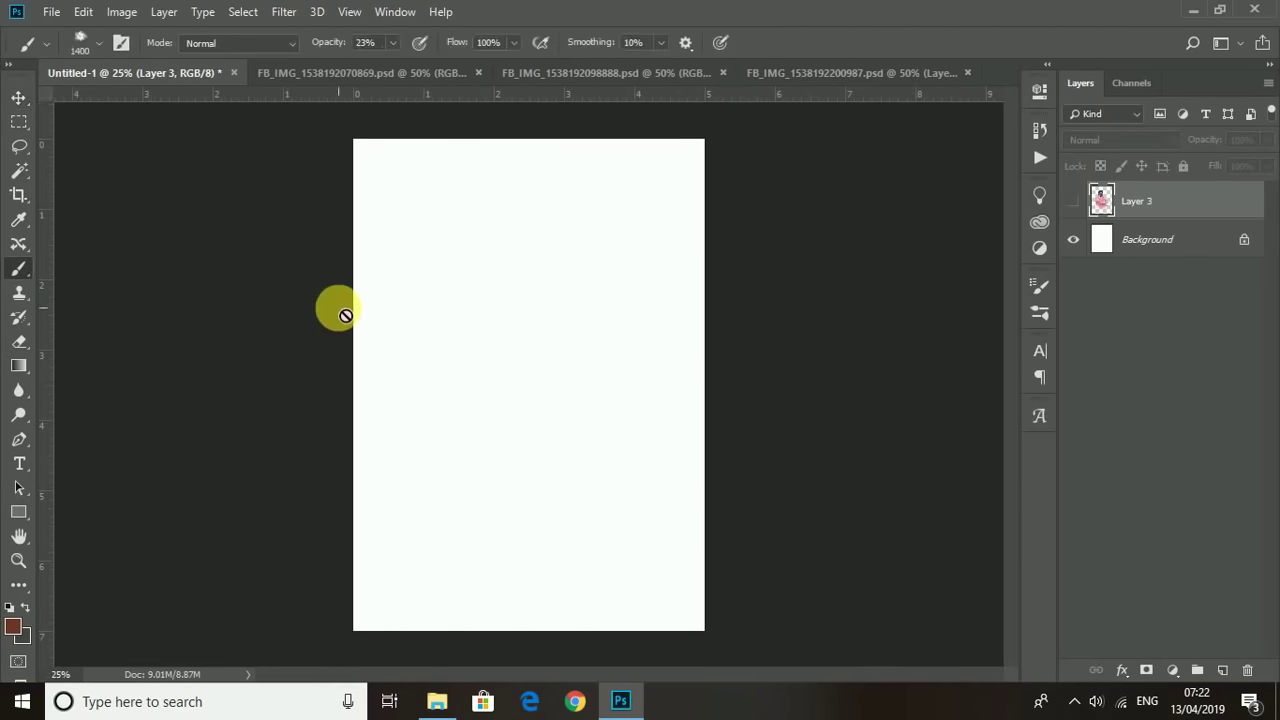
left_click(1147, 240)
key("bracketleft")
key("bracketleft")
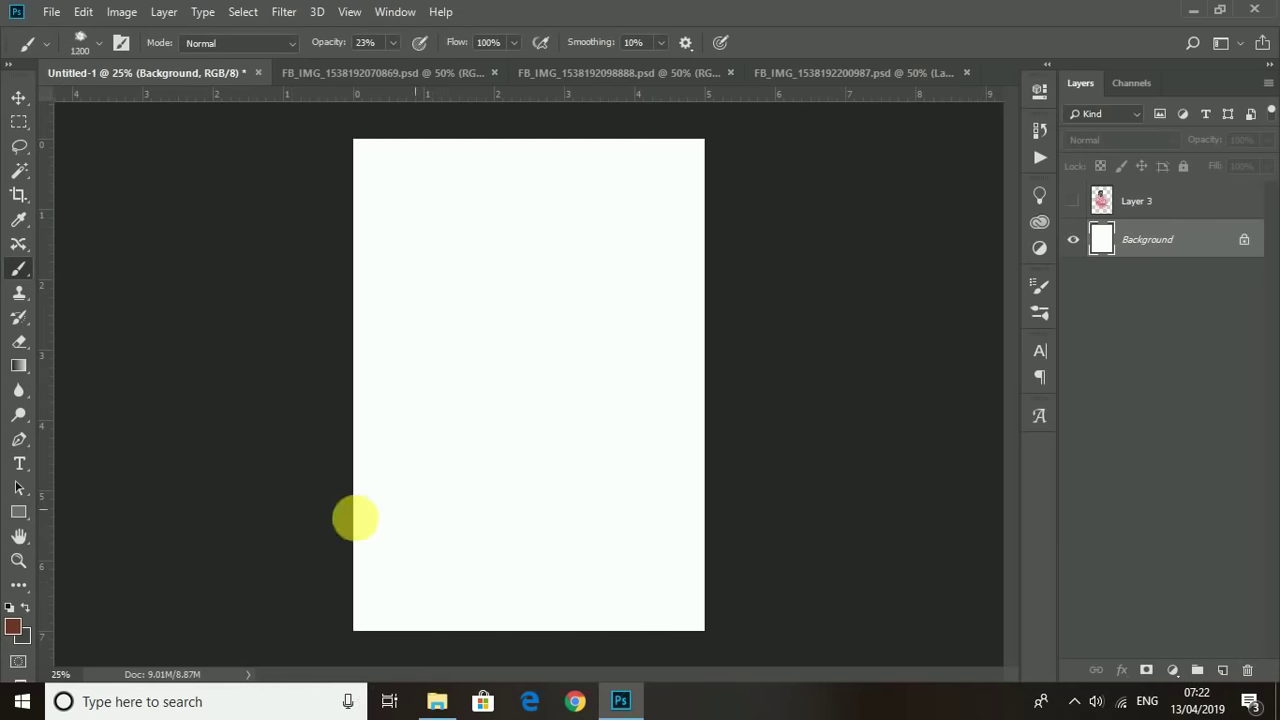
left_click(90, 50)
left_click(318, 100)
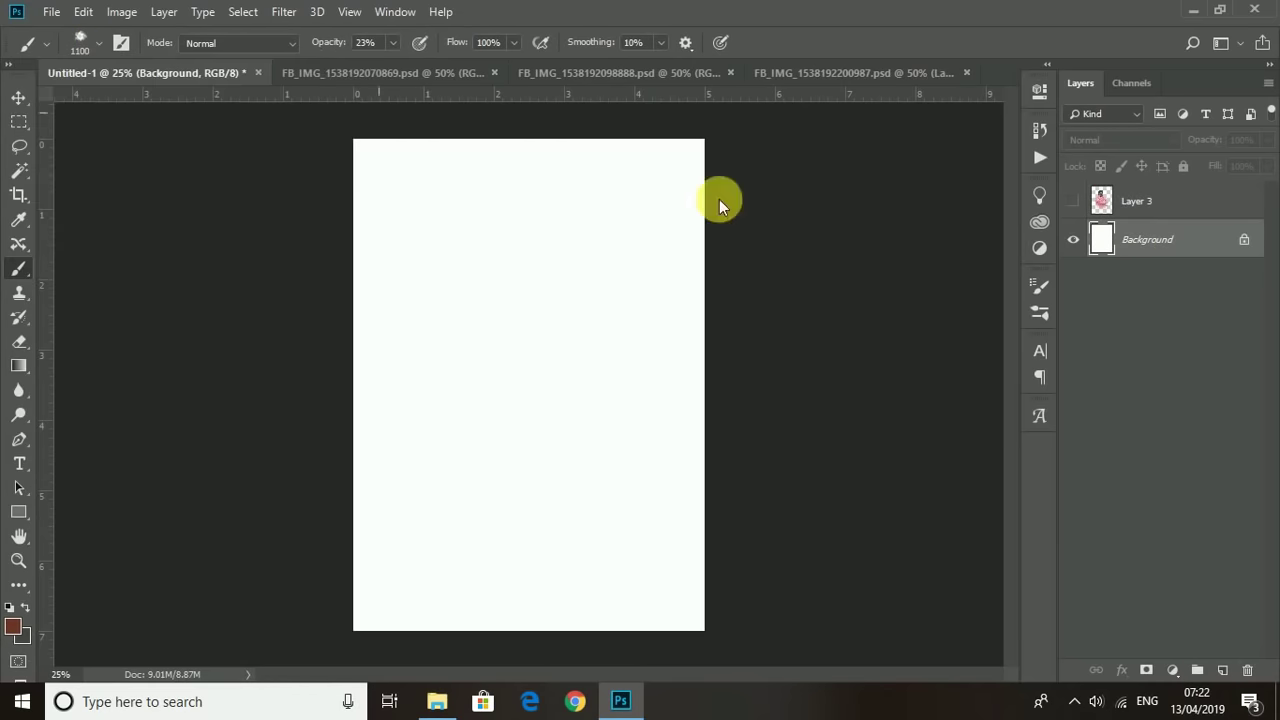
left_click(1037, 315)
left_click(1038, 311)
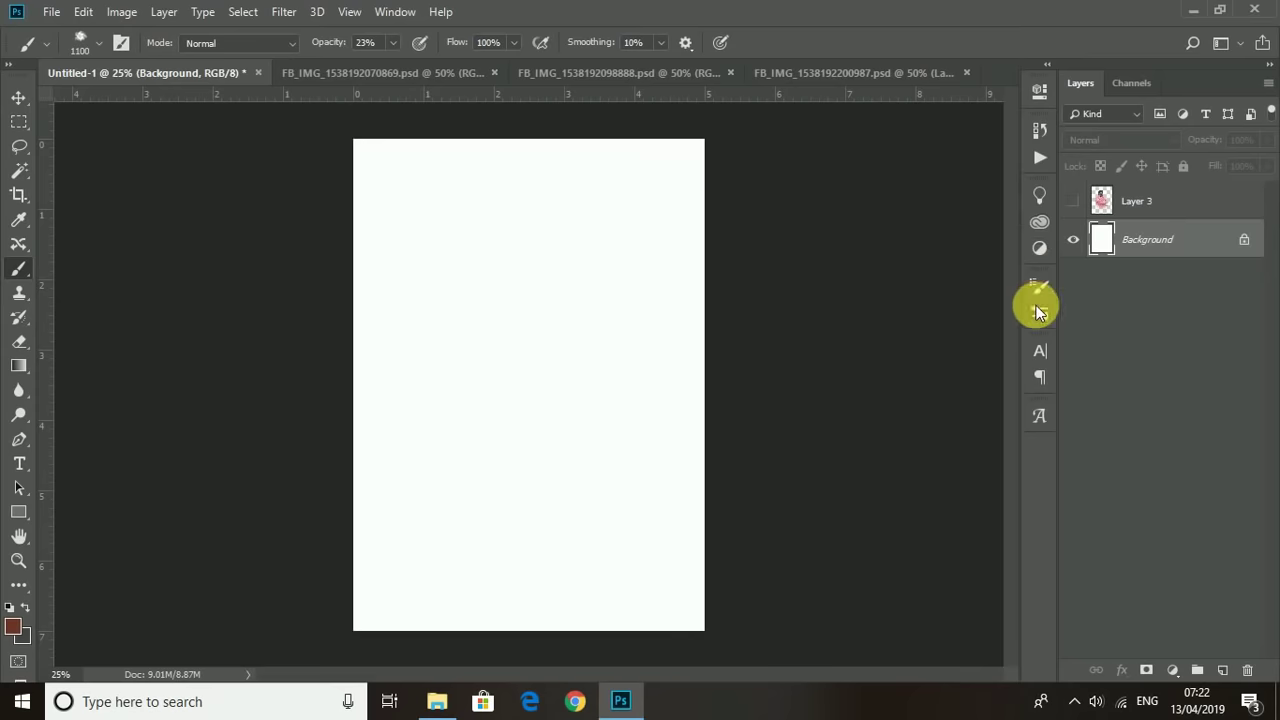
Step: Set the brush tip to the 26-pixel preset in Brush Settings
key("F5")
scroll(1003, 236, "down", 3)
scroll(1002, 233, "down", 2)
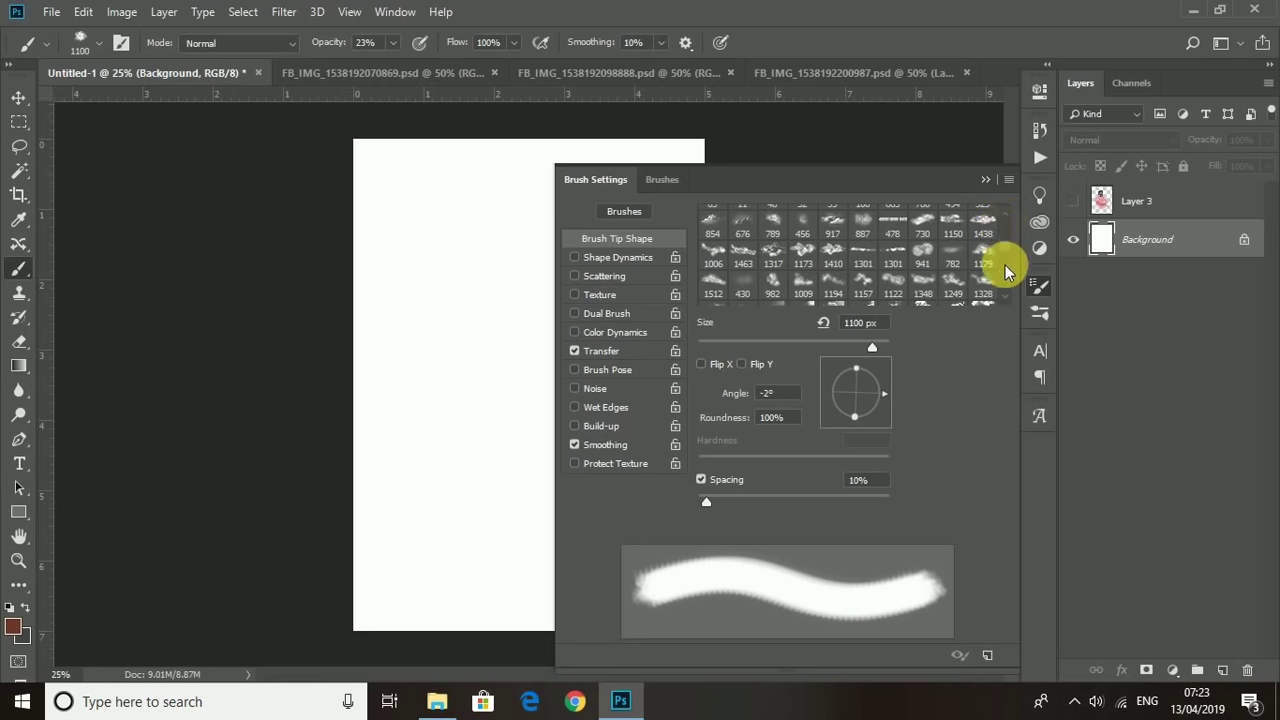
scroll(1005, 257, "up", 2)
scroll(1006, 255, "up", 3)
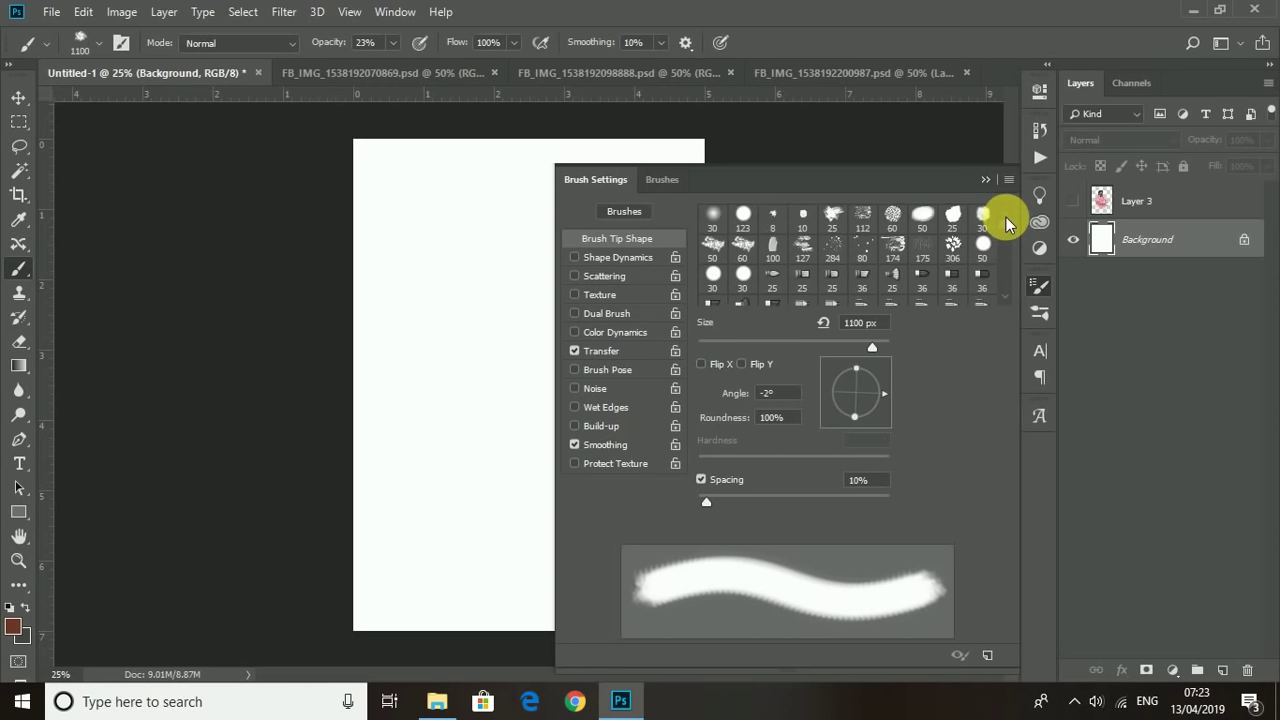
scroll(1005, 236, "down", 1)
scroll(1005, 228, "up", 1)
scroll(1005, 228, "down", 2)
scroll(1005, 228, "down", 1)
double_click(832, 270)
left_click(851, 212)
left_click(979, 180)
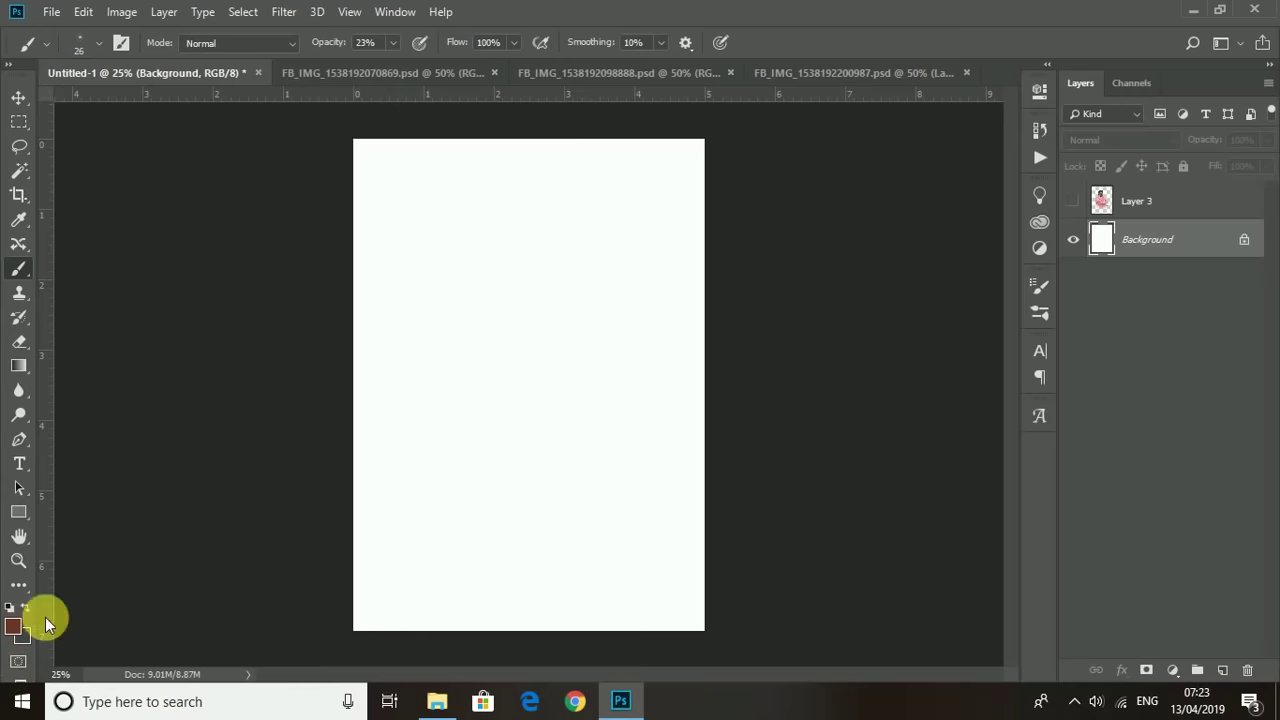
Step: Set the foreground colour to a bright blue
left_click(13, 626)
left_click(843, 435)
left_click(960, 448)
left_click_drag(817, 479, 832, 400)
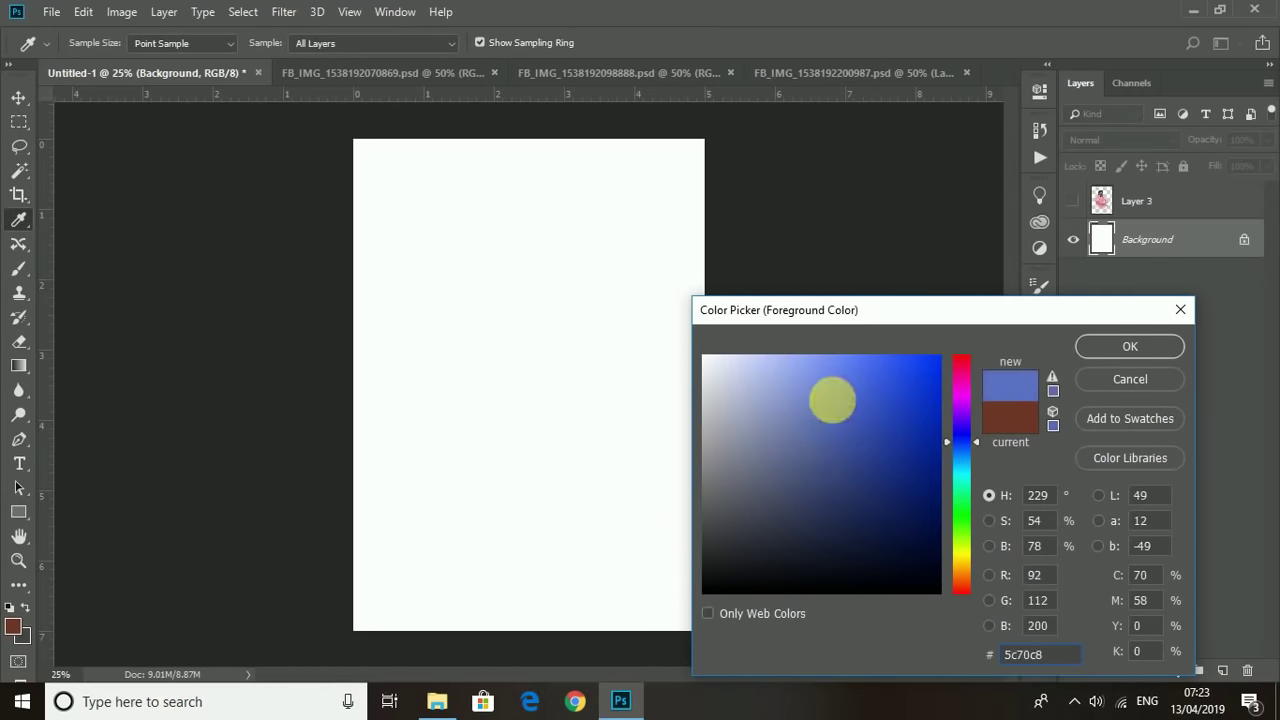
left_click_drag(949, 449, 935, 447)
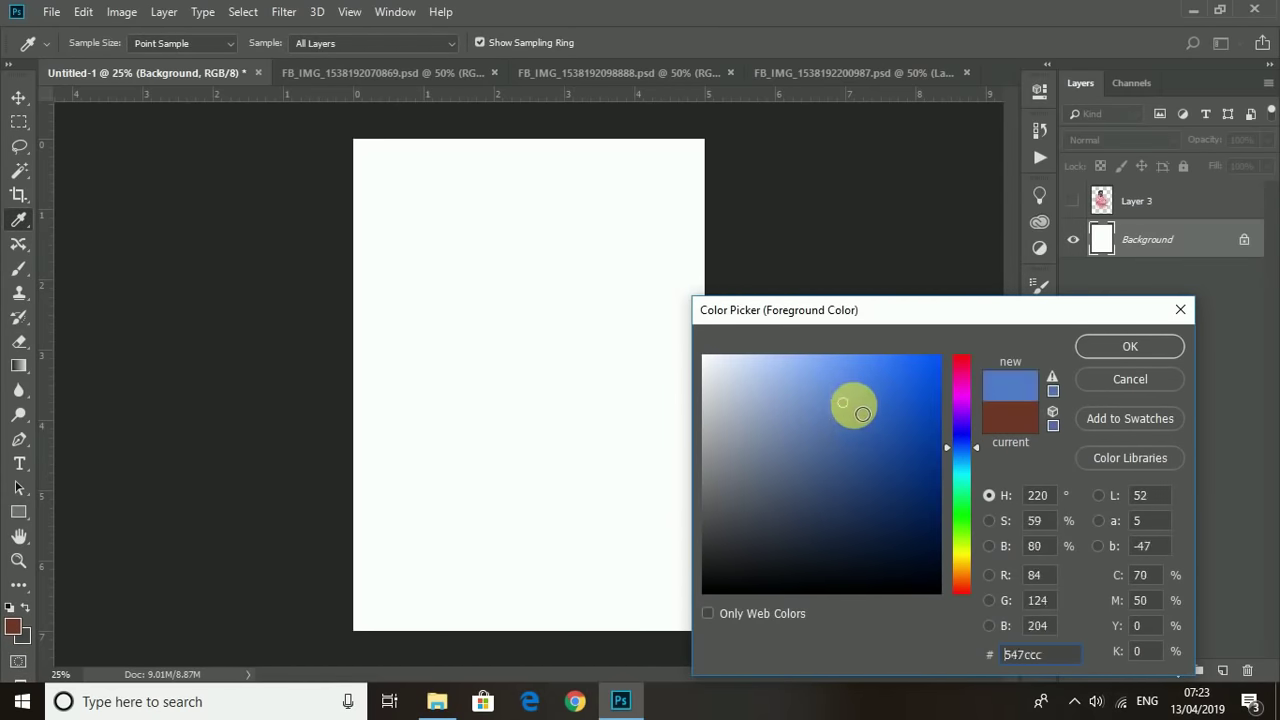
key("Return")
key("b")
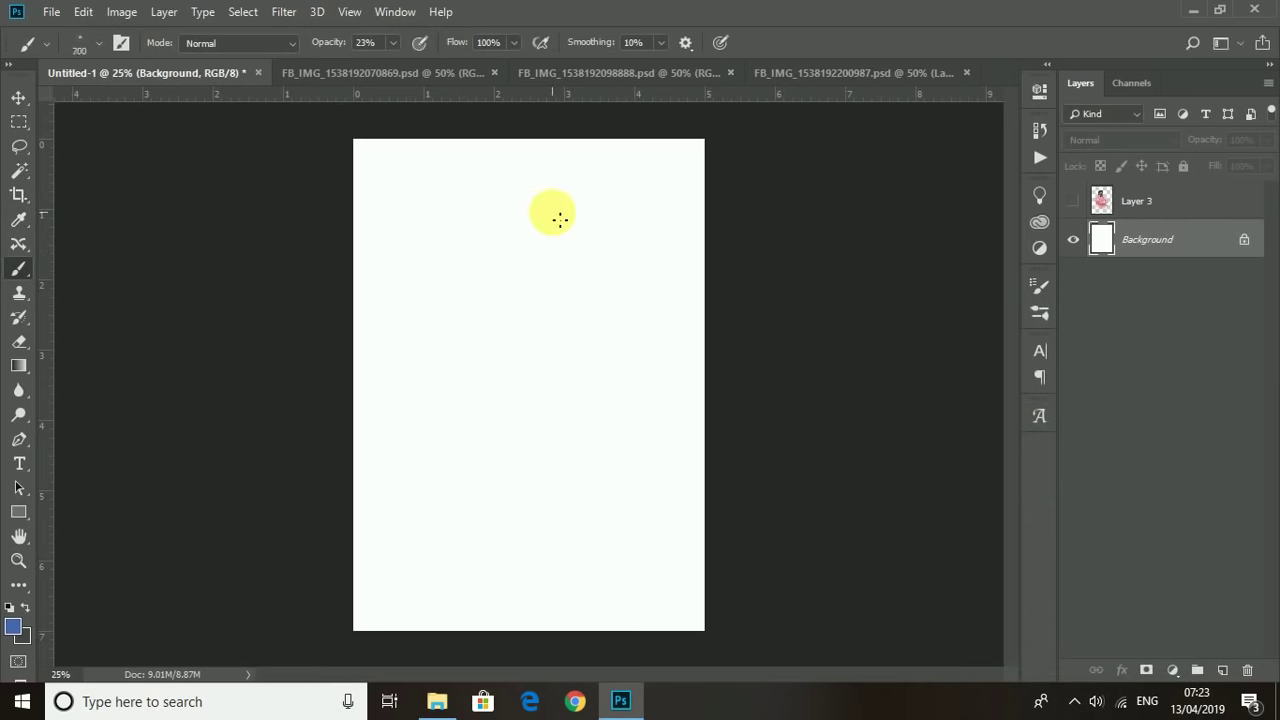
Step: Brush soft cloudy blue over the whole background, raising brush opacity to 70%
mouse_move(668, 195)
left_mouse_down()
mouse_move(373, 636)
mouse_move(320, 391)
mouse_move(457, 163)
left_mouse_up()
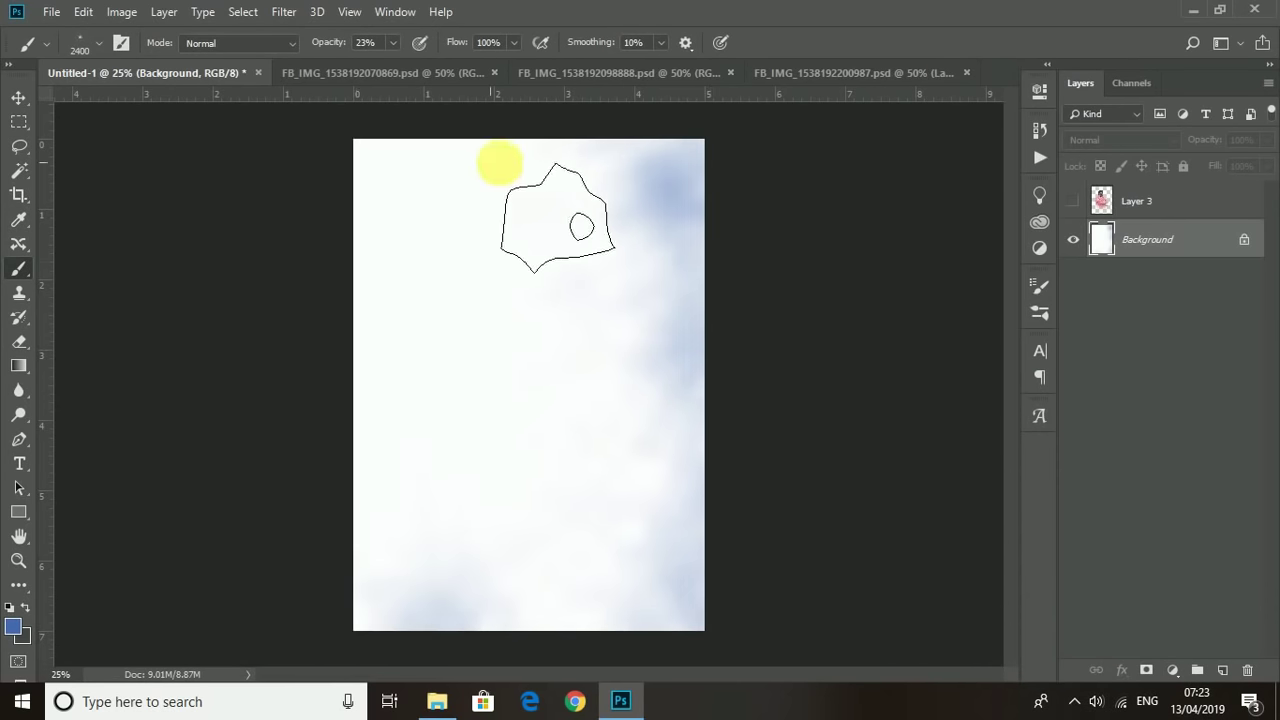
left_click_drag(535, 405, 455, 488)
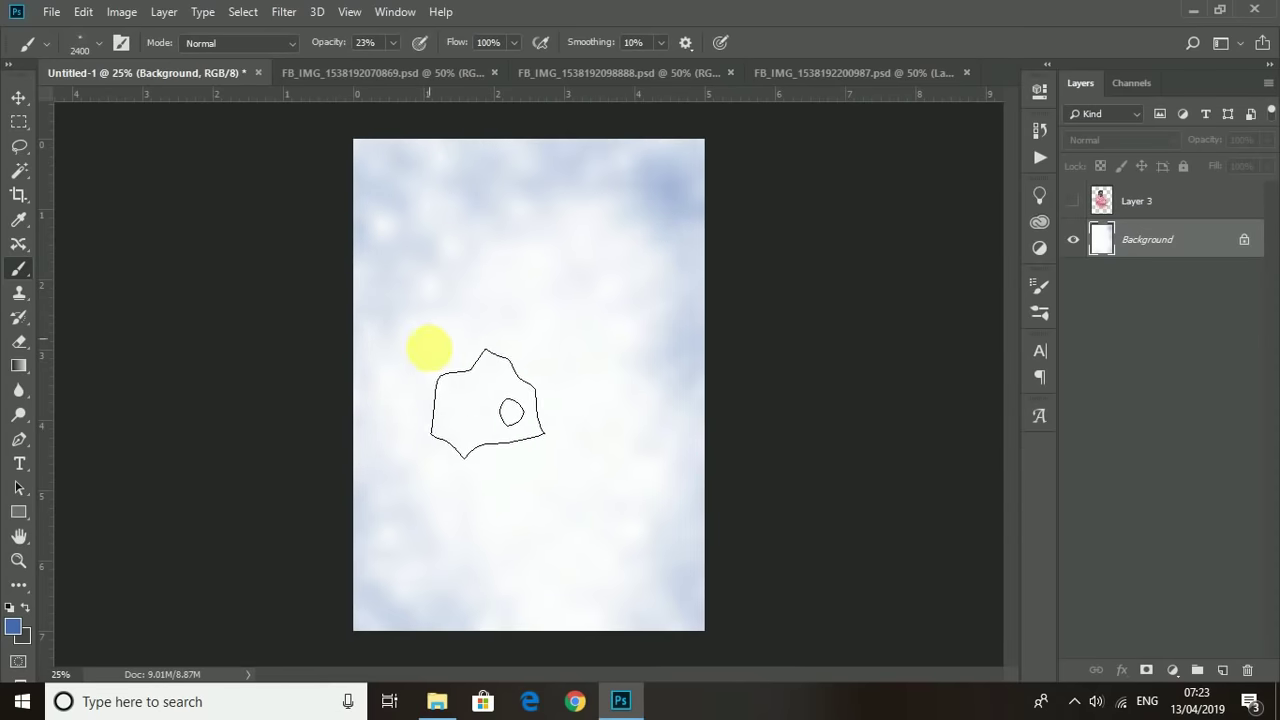
mouse_move(397, 432)
left_mouse_down()
mouse_move(531, 257)
mouse_move(497, 183)
mouse_move(303, 149)
left_mouse_up()
left_click_drag(429, 67, 437, 67)
mouse_move(357, 206)
left_mouse_down()
mouse_move(654, 189)
mouse_move(677, 320)
mouse_move(446, 175)
mouse_move(366, 591)
mouse_move(720, 497)
left_mouse_up()
mouse_move(643, 580)
left_mouse_down()
mouse_move(620, 514)
mouse_move(434, 337)
mouse_move(591, 558)
mouse_move(711, 634)
mouse_move(577, 606)
mouse_move(700, 349)
left_mouse_up()
left_click(13, 626)
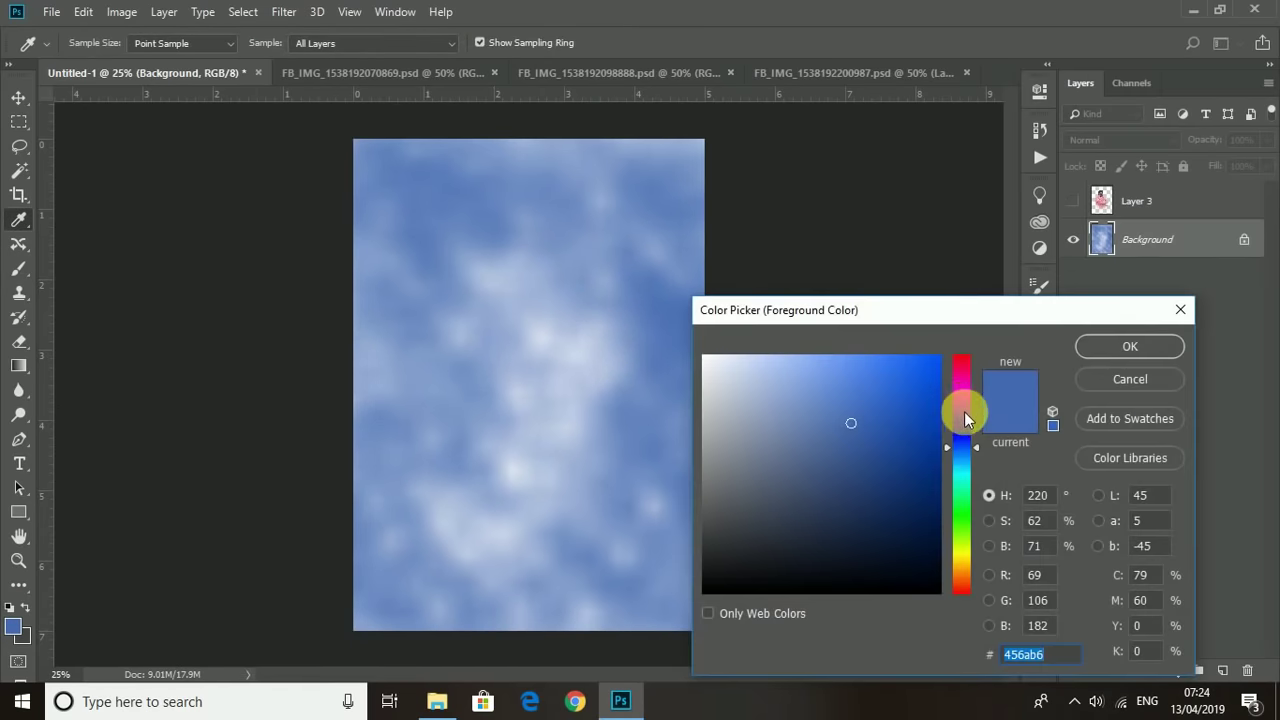
Step: Paint dark red, then orange strokes over the blue background
left_click(1090, 346)
mouse_move(640, 170)
left_mouse_down()
mouse_move(686, 186)
mouse_move(700, 323)
mouse_move(691, 220)
mouse_move(390, 170)
mouse_move(486, 186)
mouse_move(366, 406)
mouse_move(443, 517)
mouse_move(397, 510)
mouse_move(629, 411)
mouse_move(691, 583)
mouse_move(537, 623)
mouse_move(468, 612)
mouse_move(629, 440)
mouse_move(523, 274)
mouse_move(417, 189)
mouse_move(616, 142)
left_mouse_up()
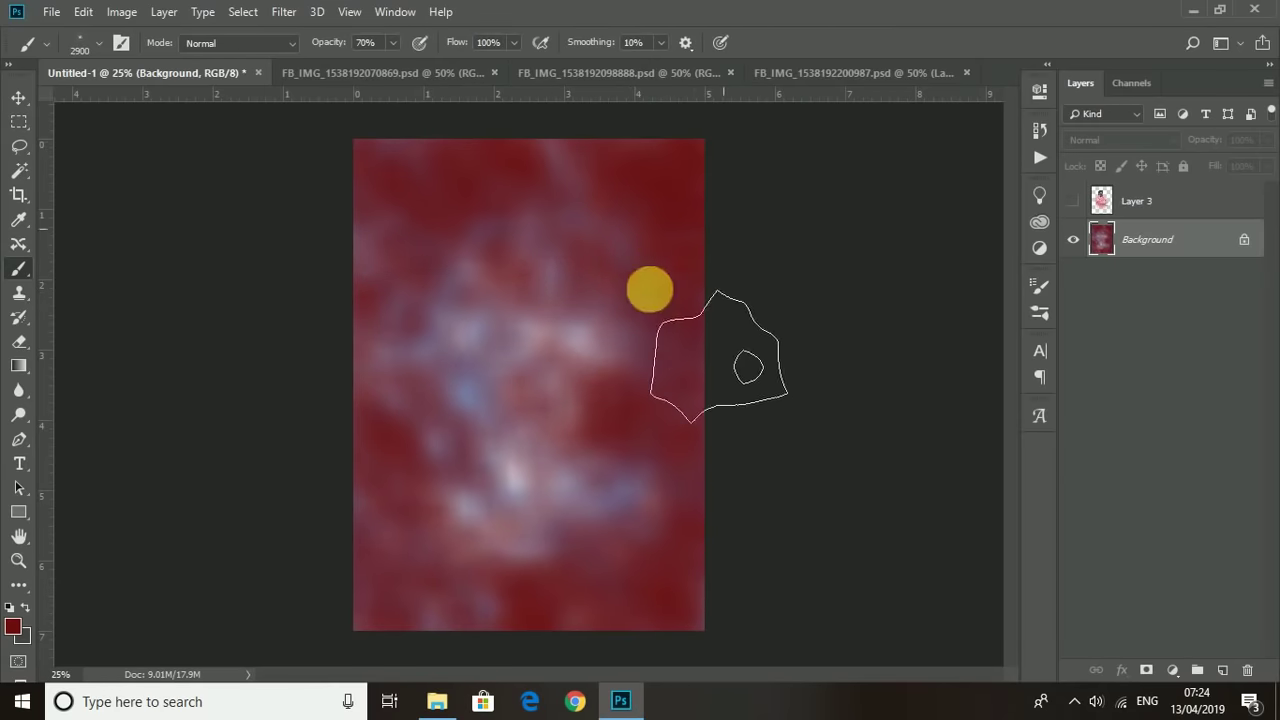
left_click(13, 626)
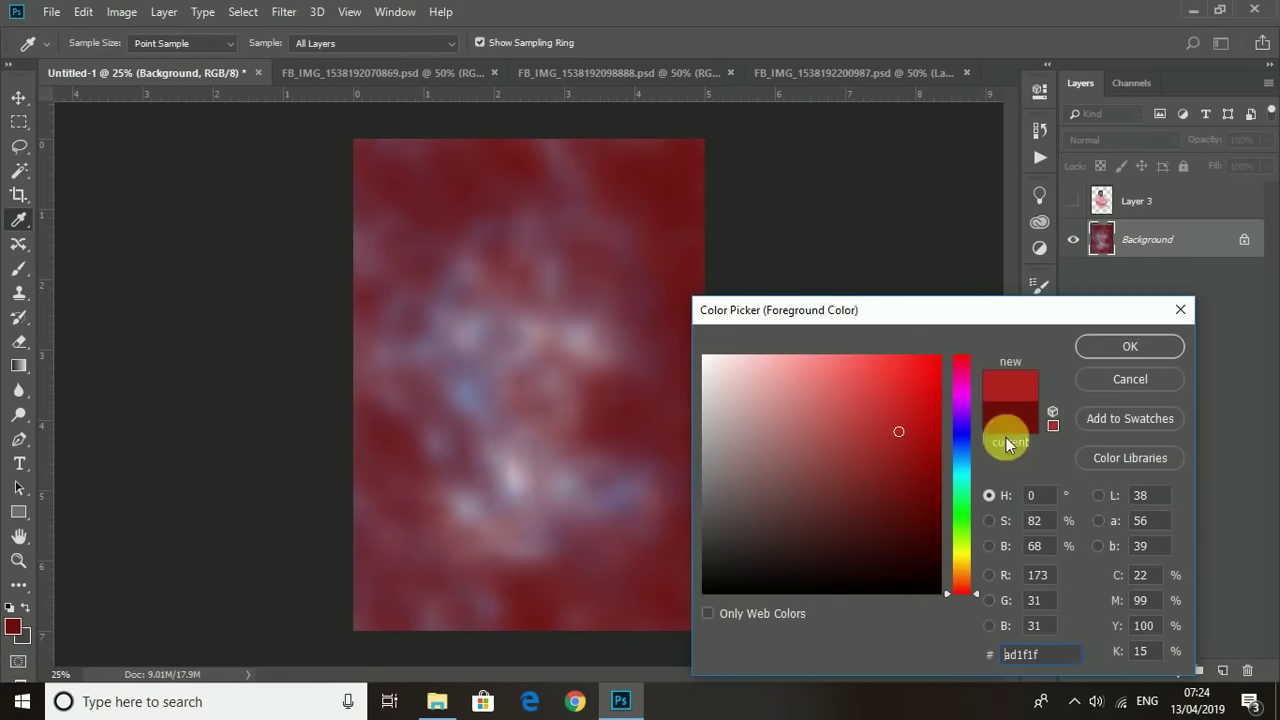
left_click(958, 583)
left_click(1128, 346)
mouse_move(434, 231)
left_mouse_down()
mouse_move(680, 388)
mouse_move(357, 266)
mouse_move(406, 463)
mouse_move(497, 566)
mouse_move(660, 545)
left_mouse_up()
Step: Switch to a splatter brush preset sized 1100 at 26% opacity
left_click(423, 295)
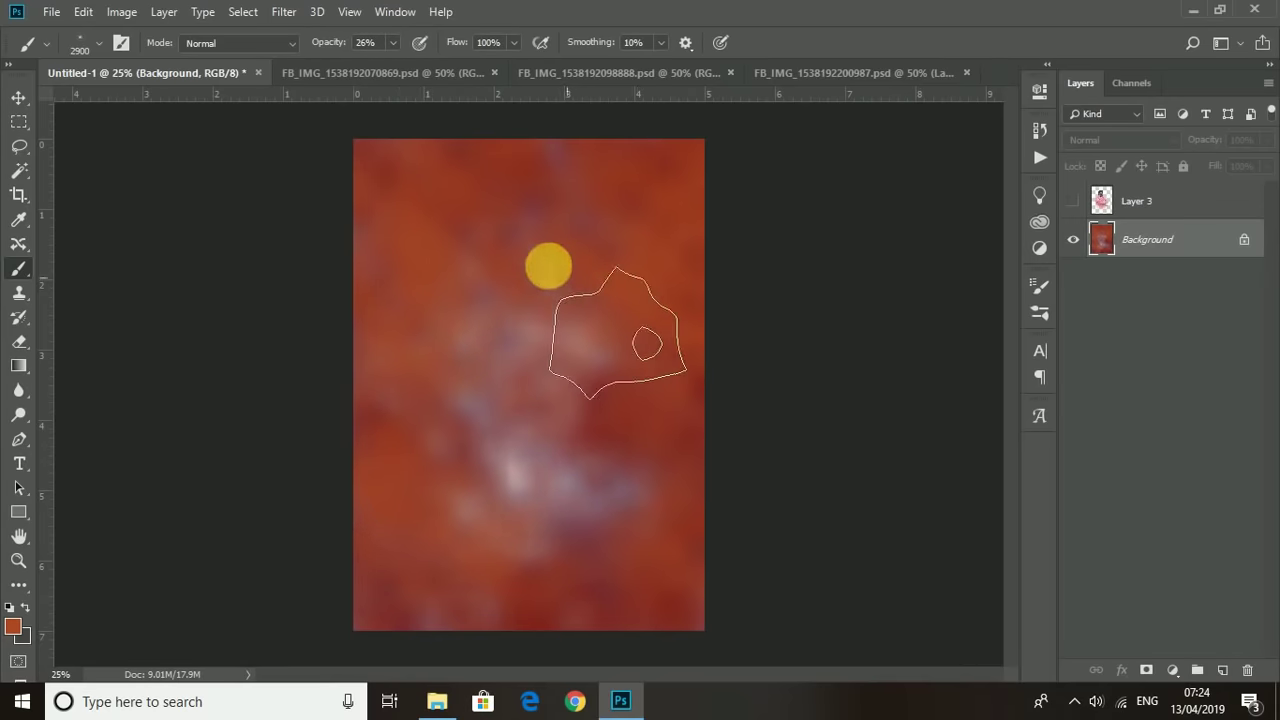
left_click(75, 45)
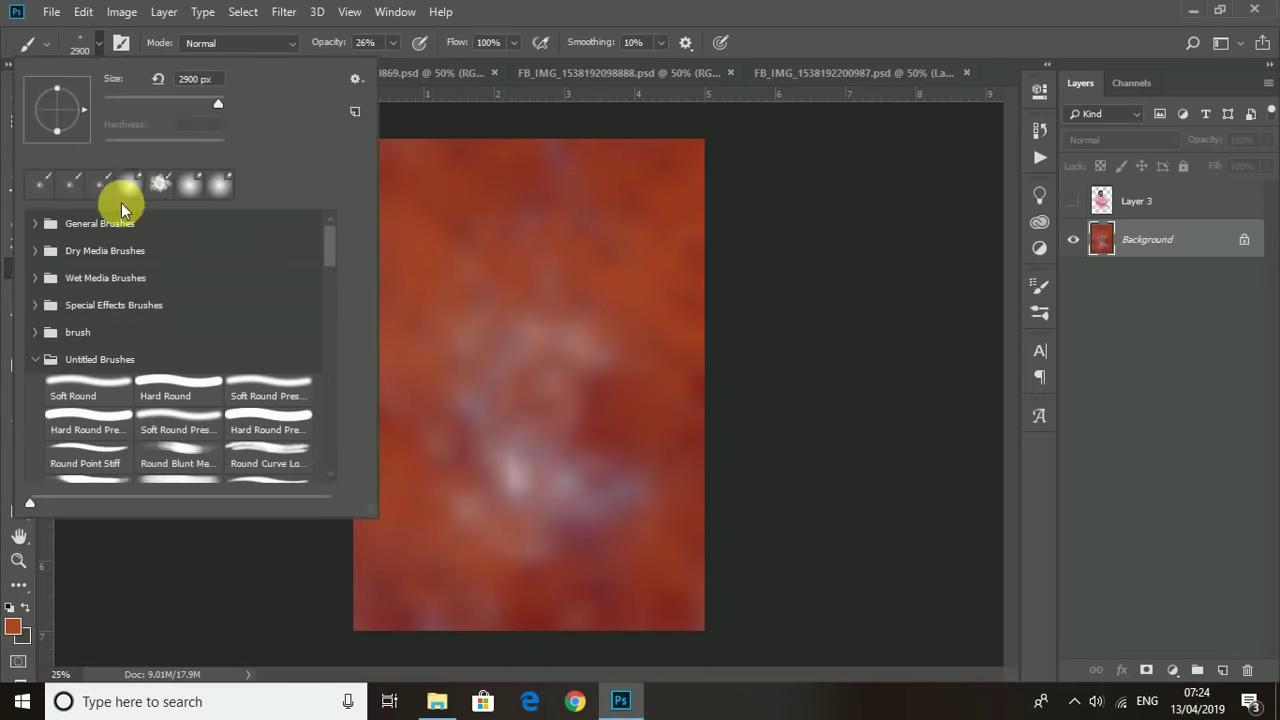
left_click(162, 182)
key("Return")
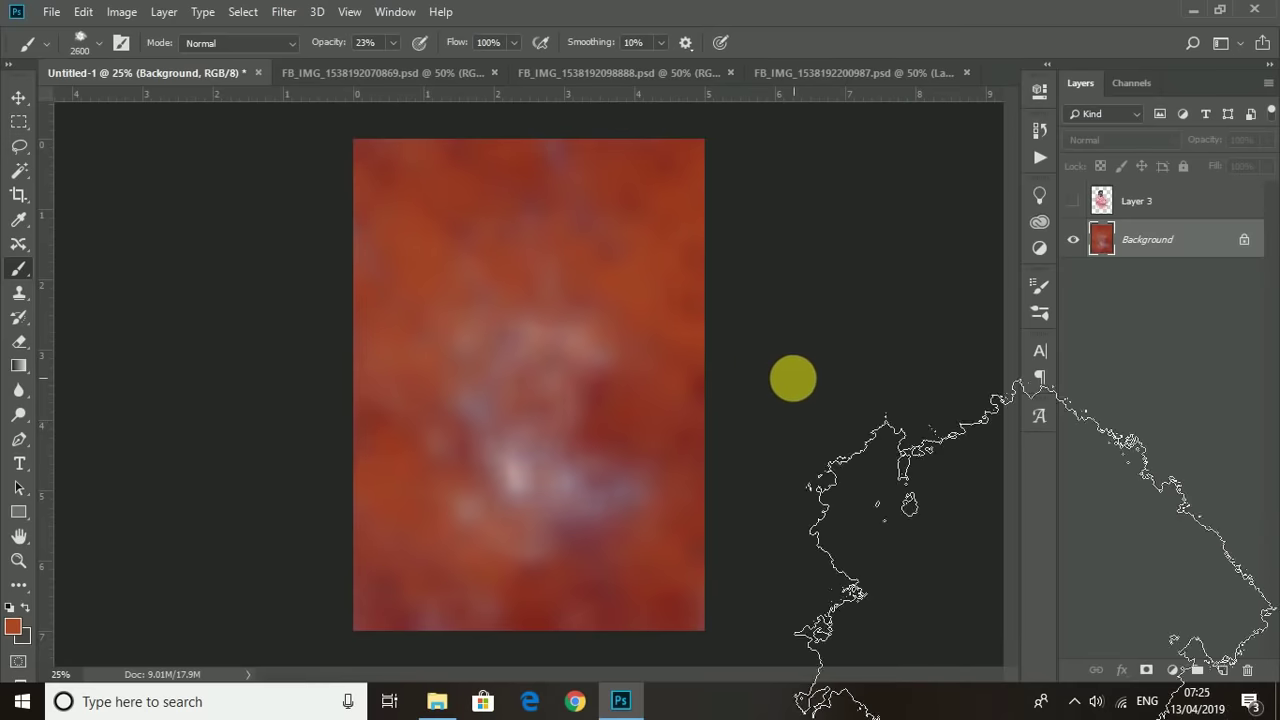
key("bracketleft")
key("bracketleft")
key("bracketleft")
key("bracketleft")
key("bracketleft")
key("bracketleft")
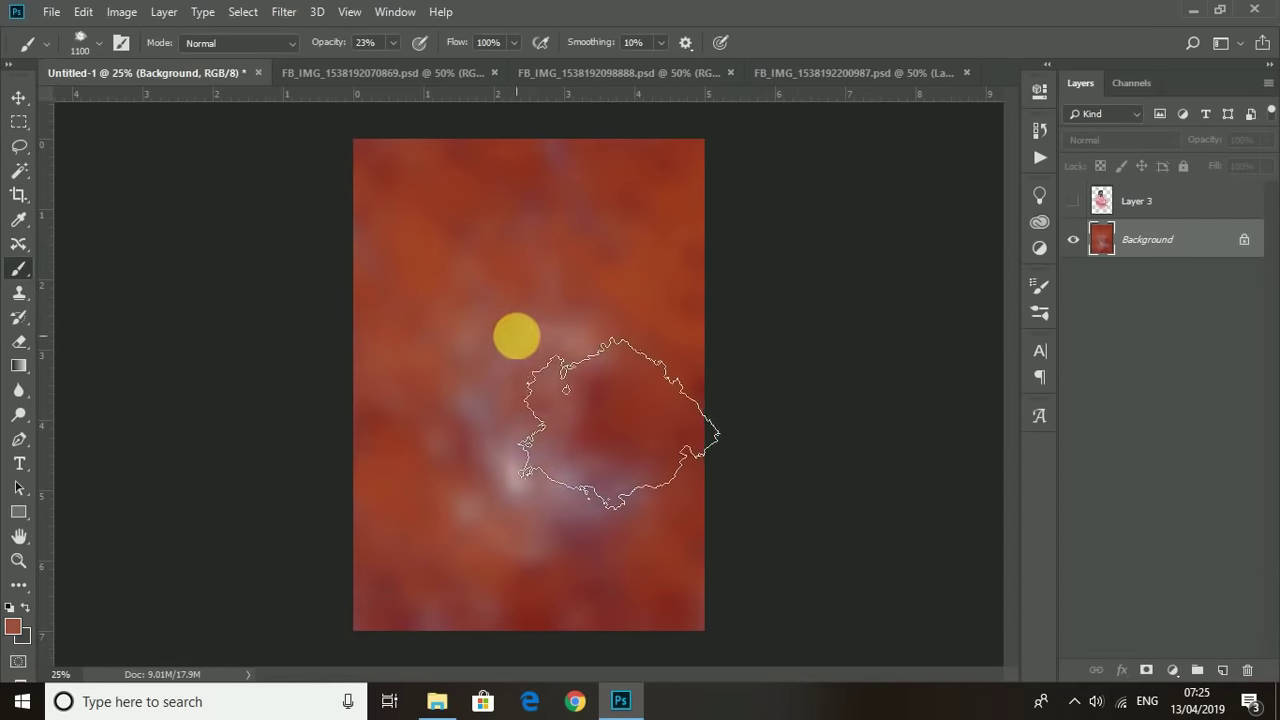
mouse_move(623, 320)
left_mouse_down()
mouse_move(497, 348)
mouse_move(405, 600)
left_mouse_up()
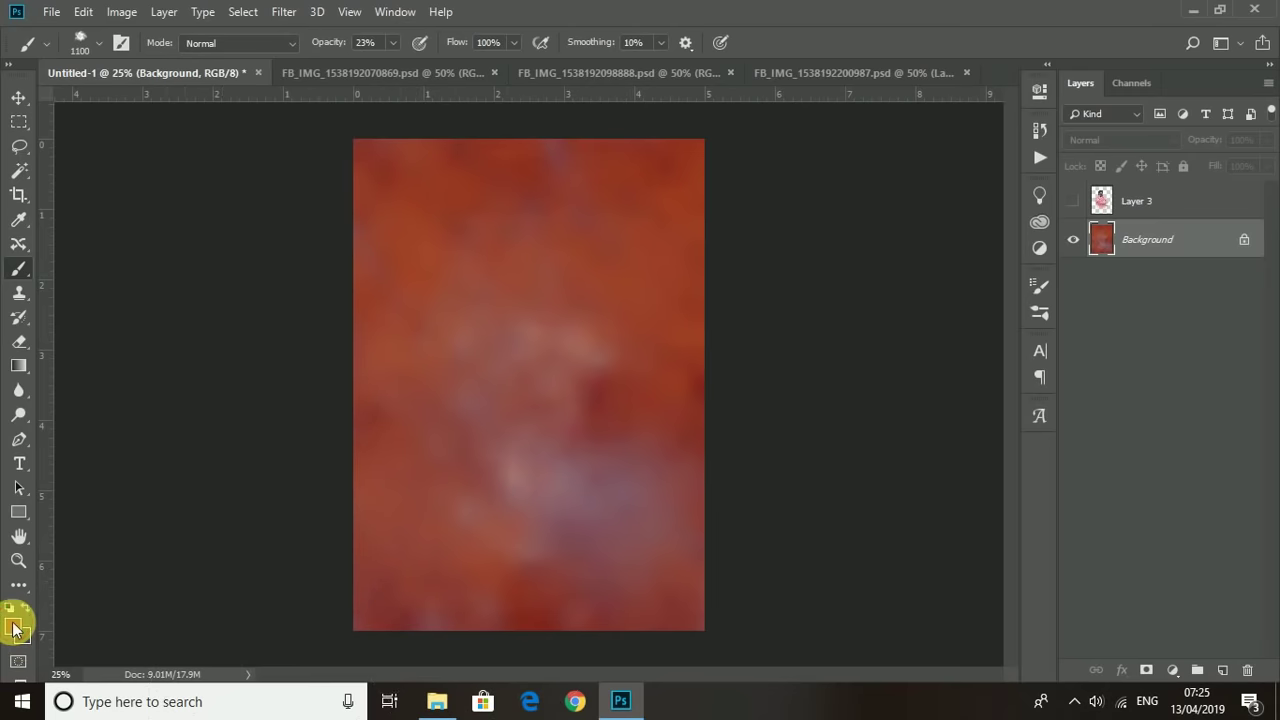
Step: Brush a white wash on a new Layer 4 and fade it to 59% opacity
left_click(12, 630)
left_click(708, 357)
left_click(1129, 346)
key("bracketright")
key("bracketright")
key("bracketright")
key("bracketright")
left_click_drag(751, 268, 771, 608)
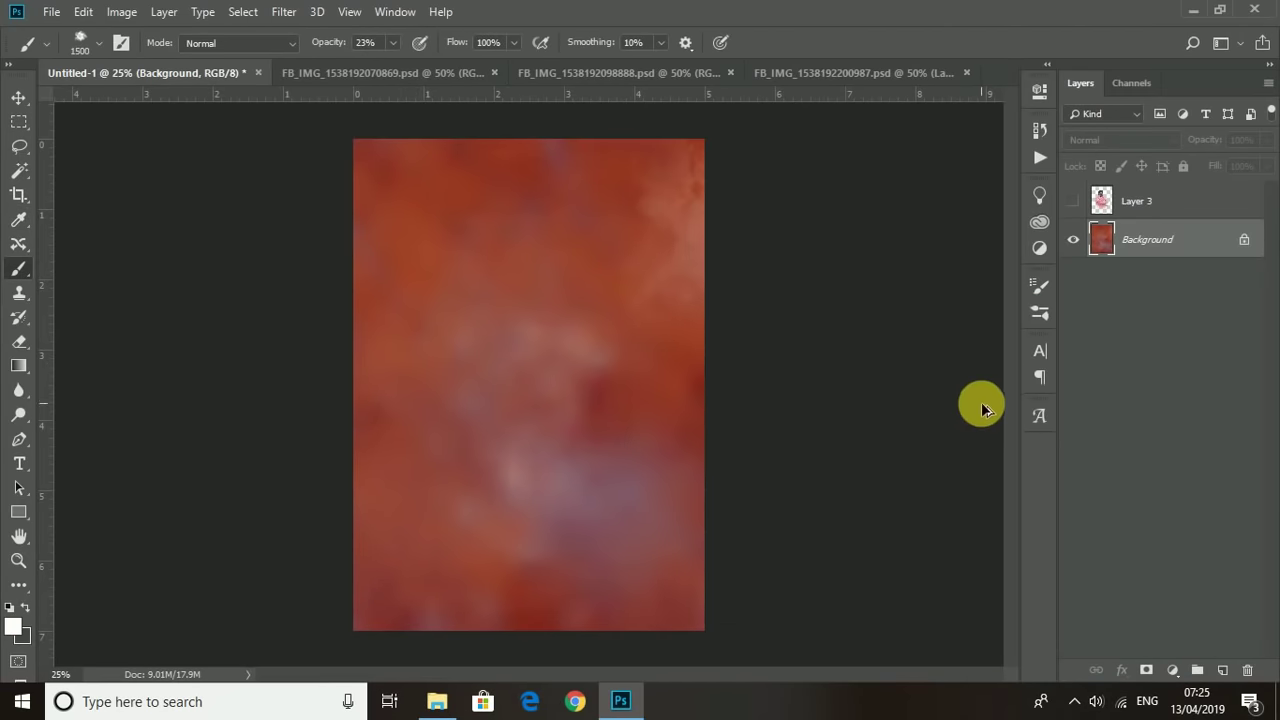
left_click(1222, 670)
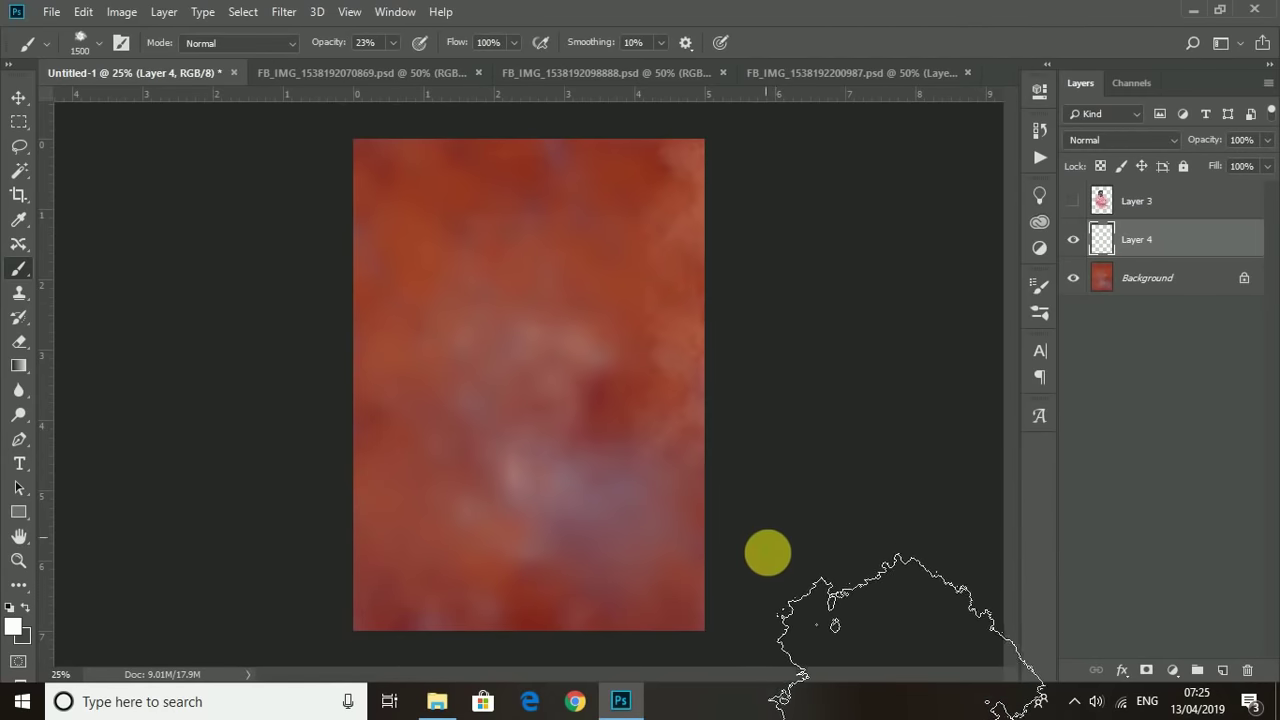
mouse_move(766, 538)
left_mouse_down()
mouse_move(414, 161)
mouse_move(507, 429)
left_mouse_up()
left_click(284, 11)
left_click(1267, 140)
left_click_drag(1190, 161, 1229, 163)
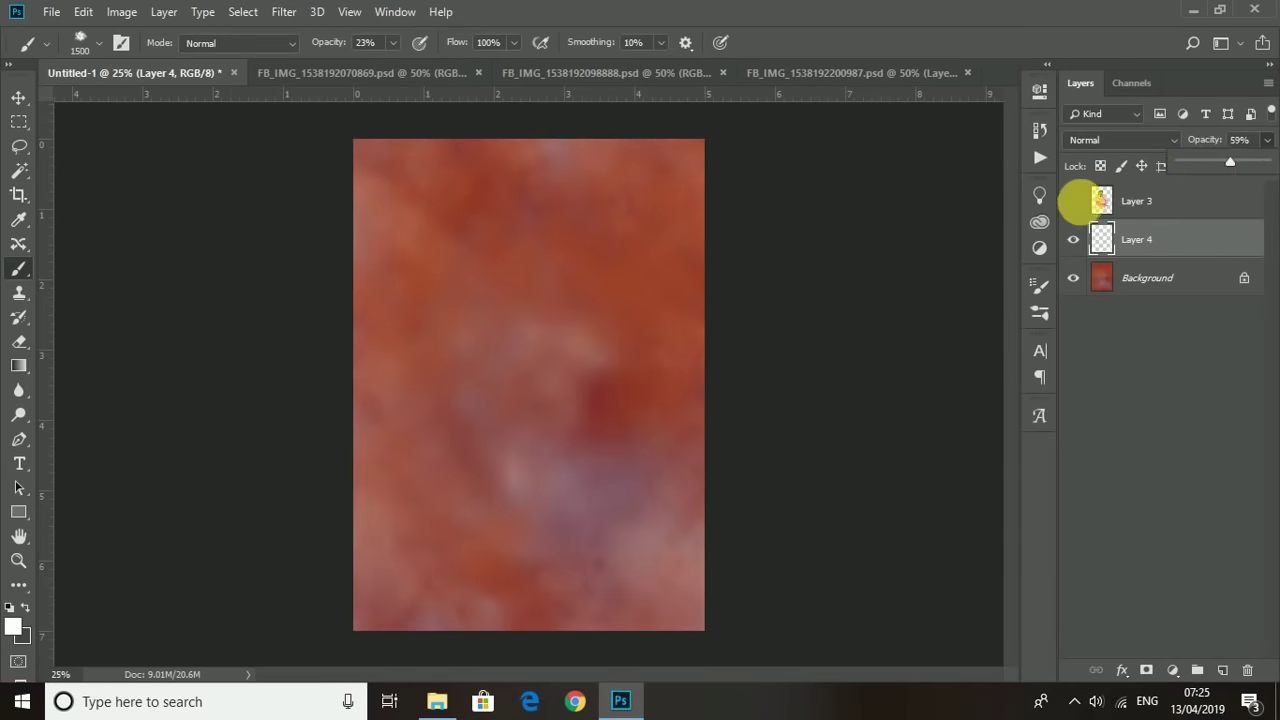
Step: Show the red-kurta man, tilt him about -1.6° and nudge him left and up
left_click(1073, 201)
left_click(19, 97)
right_click(563, 374)
left_click(566, 378)
key("ctrl+t")
left_click_drag(698, 196, 705, 180)
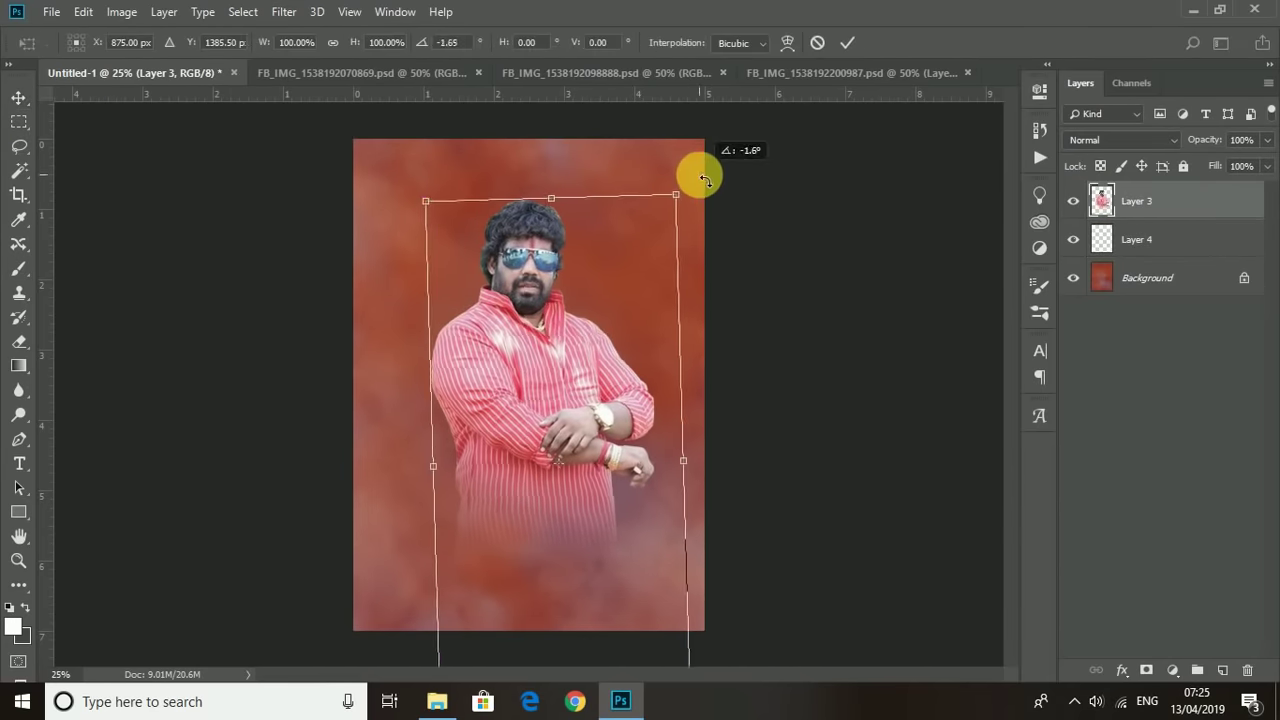
key("Return")
left_click_drag(544, 358, 523, 320)
key("ctrl+t")
key("Return")
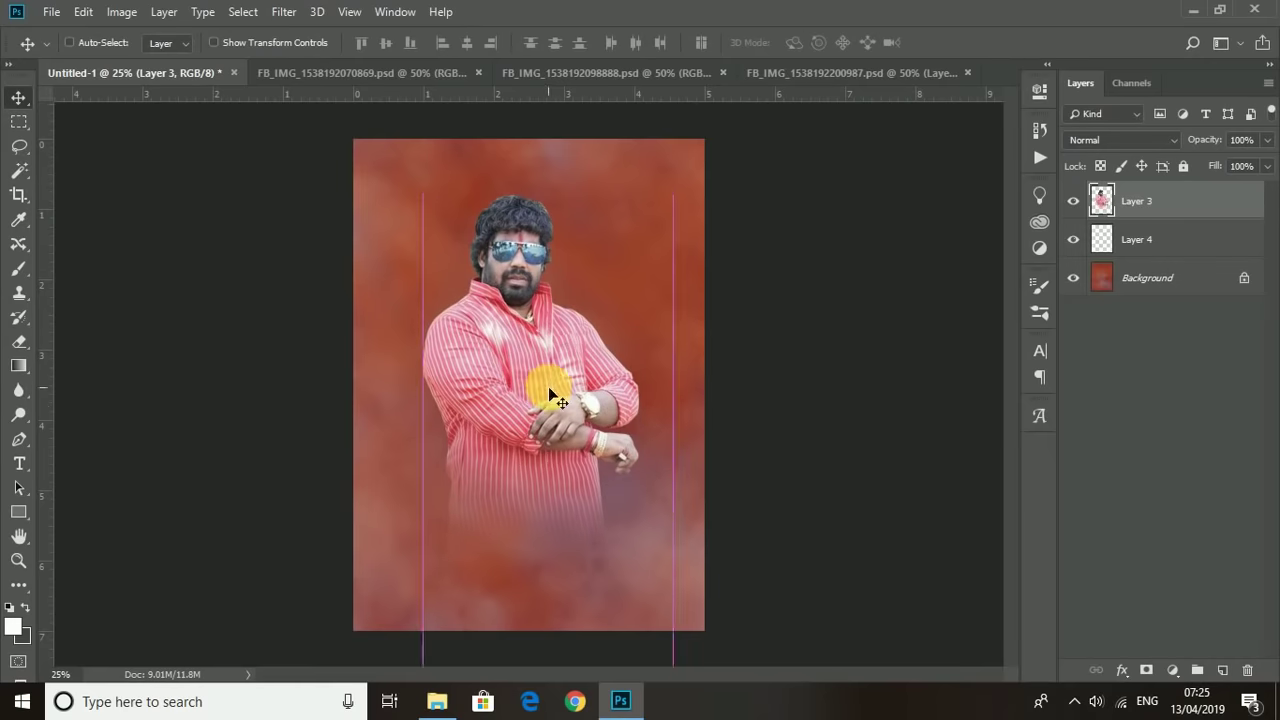
Step: Type TANAJI near the bottom in Khand Bold and move it into place
key("t")
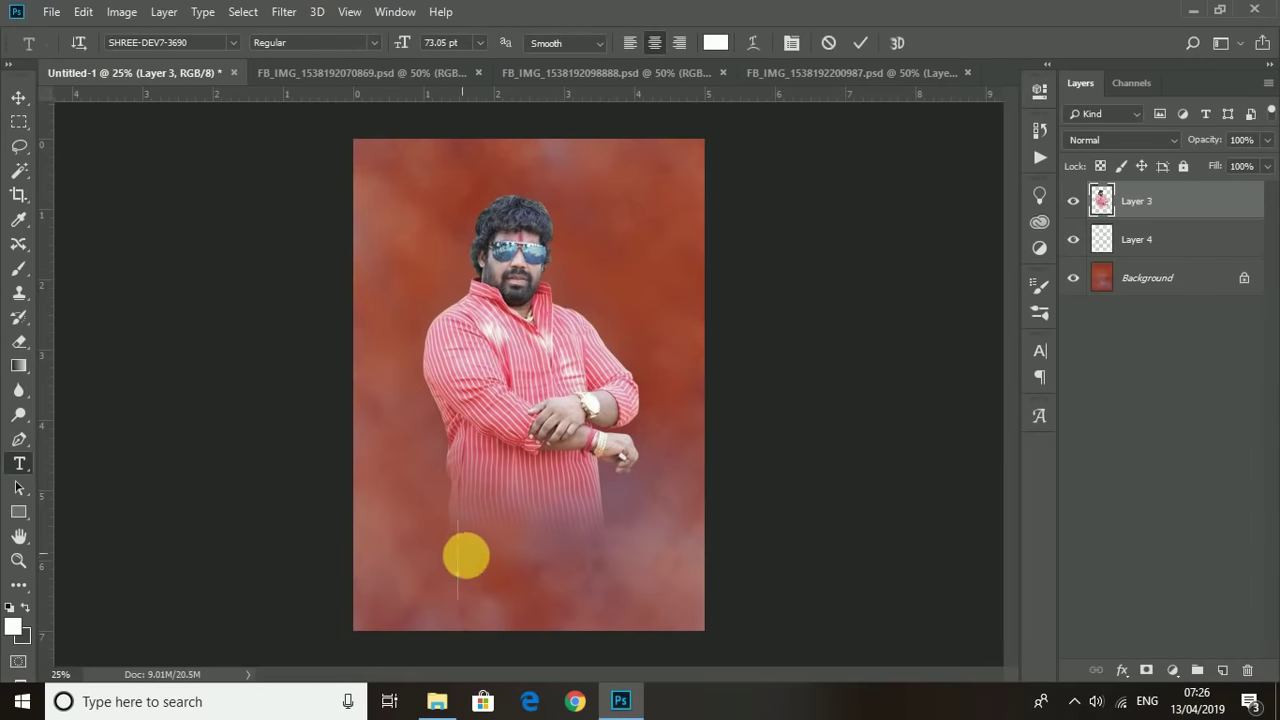
left_click(457, 560)
left_click(237, 47)
type("Khand")
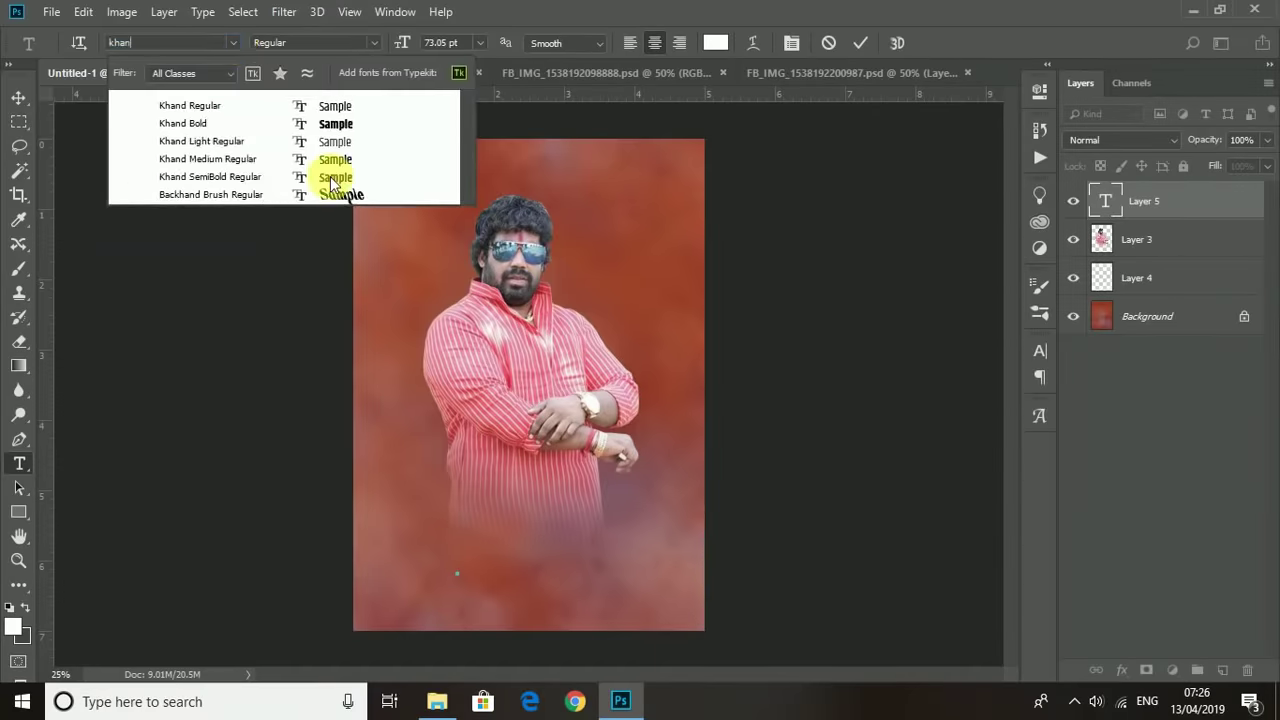
left_click(340, 125)
type("AJI")
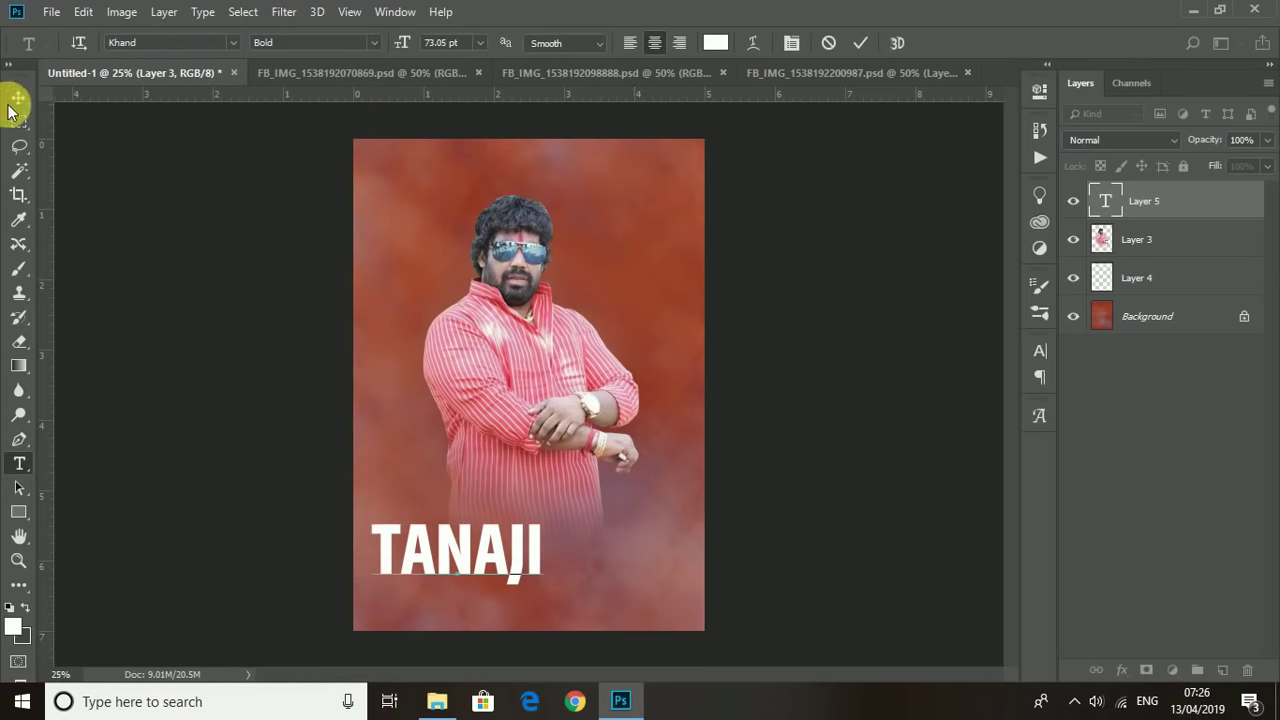
mouse_move(478, 590)
left_mouse_down()
mouse_move(528, 491)
mouse_move(516, 597)
left_mouse_up()
Step: Add an enlarged BHAU copy, raise TANAJI and BHAU, and duplicate BHAU below
key("t")
left_click_drag(432, 600, 741, 628)
type("BHAU")
left_click(19, 98)
mouse_move(494, 594)
left_mouse_down()
mouse_move(480, 572)
mouse_move(493, 578)
left_mouse_up()
key("ctrl+t")
left_click_drag(606, 537, 612, 528)
key("Return")
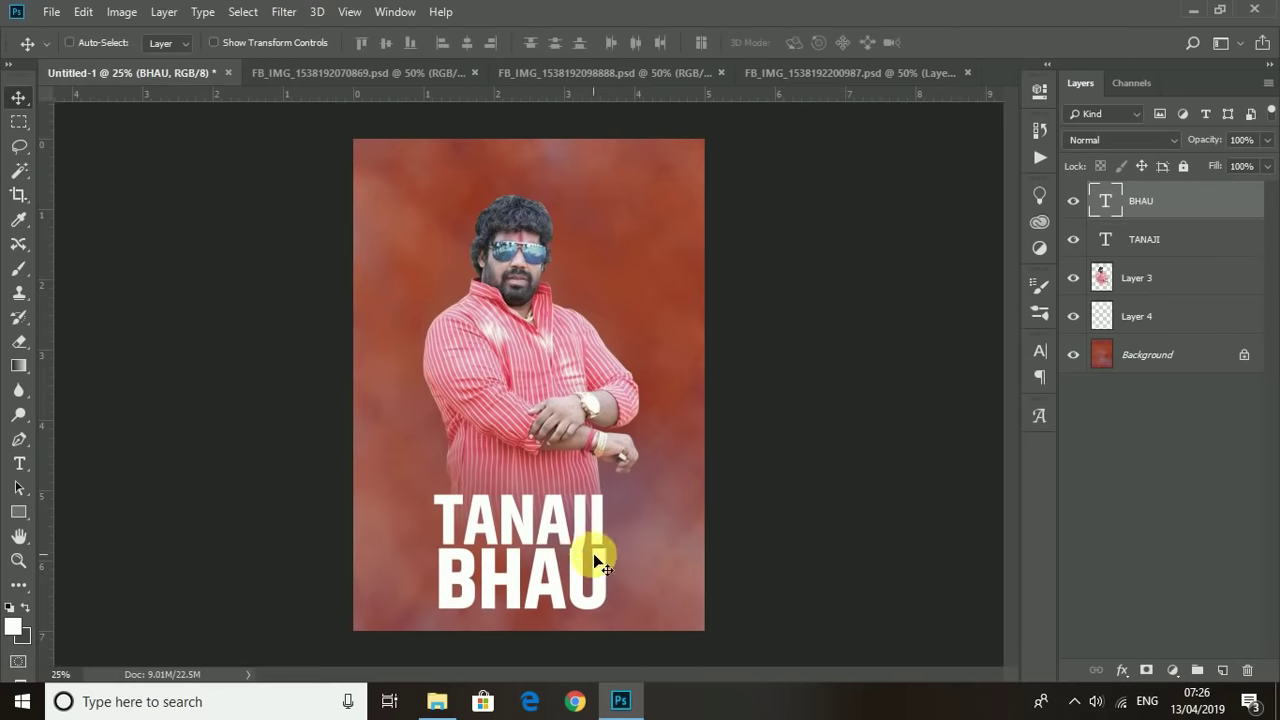
left_click(1144, 239, "shift")
left_click_drag(571, 527, 571, 400)
left_click(1180, 201)
left_click_drag(512, 460, 517, 522)
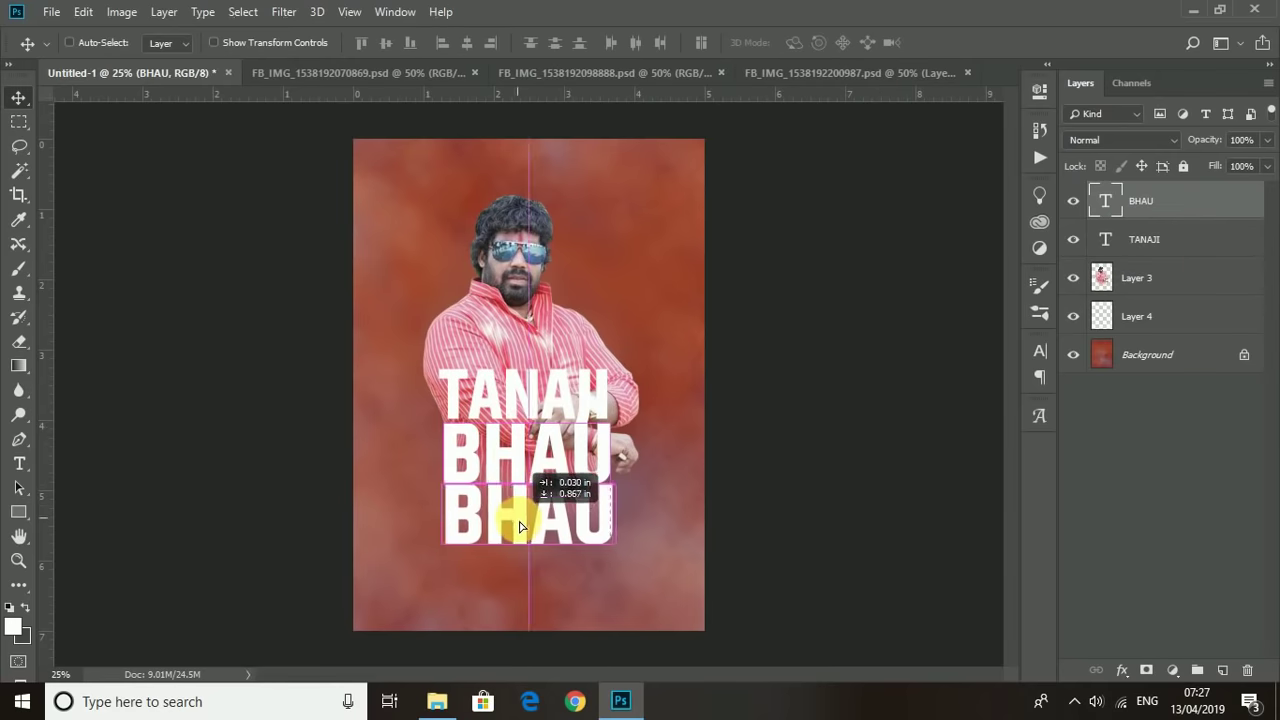
Step: Change the lower copy to JADHAV, shrink it, and place it under BHAU
left_click(19, 463)
double_click(514, 523)
left_click(1040, 415)
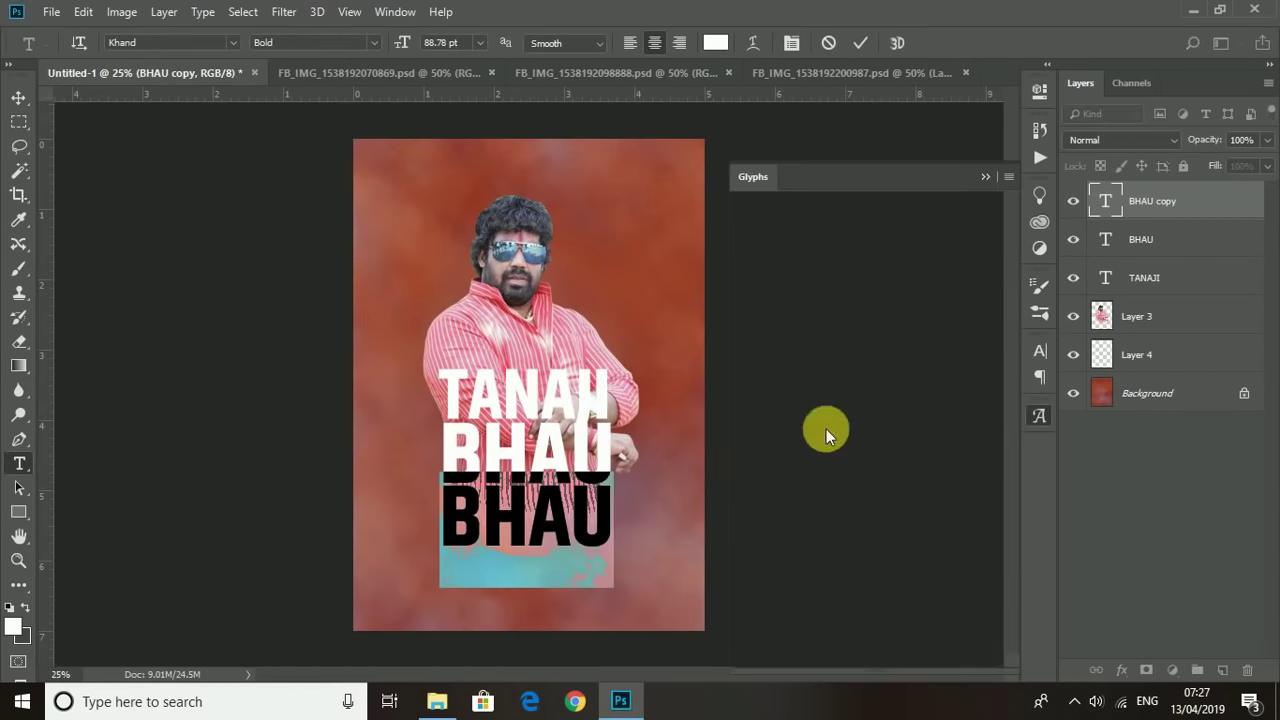
left_click(984, 177)
type("JADHAV")
key("ctrl+Return")
key("v")
key("ctrl+t")
mouse_move(645, 489)
left_mouse_down()
mouse_move(617, 487)
mouse_move(586, 457)
left_mouse_up()
key("Return")
left_click_drag(527, 502, 530, 517)
Step: Merge the three title words into one layer and enlarge it over the upper poster
left_click(1193, 272, "shift")
key("ctrl+e")
left_click_drag(571, 466, 571, 286)
key("ctrl+t")
left_click_drag(432, 312, 358, 450)
key("Return")
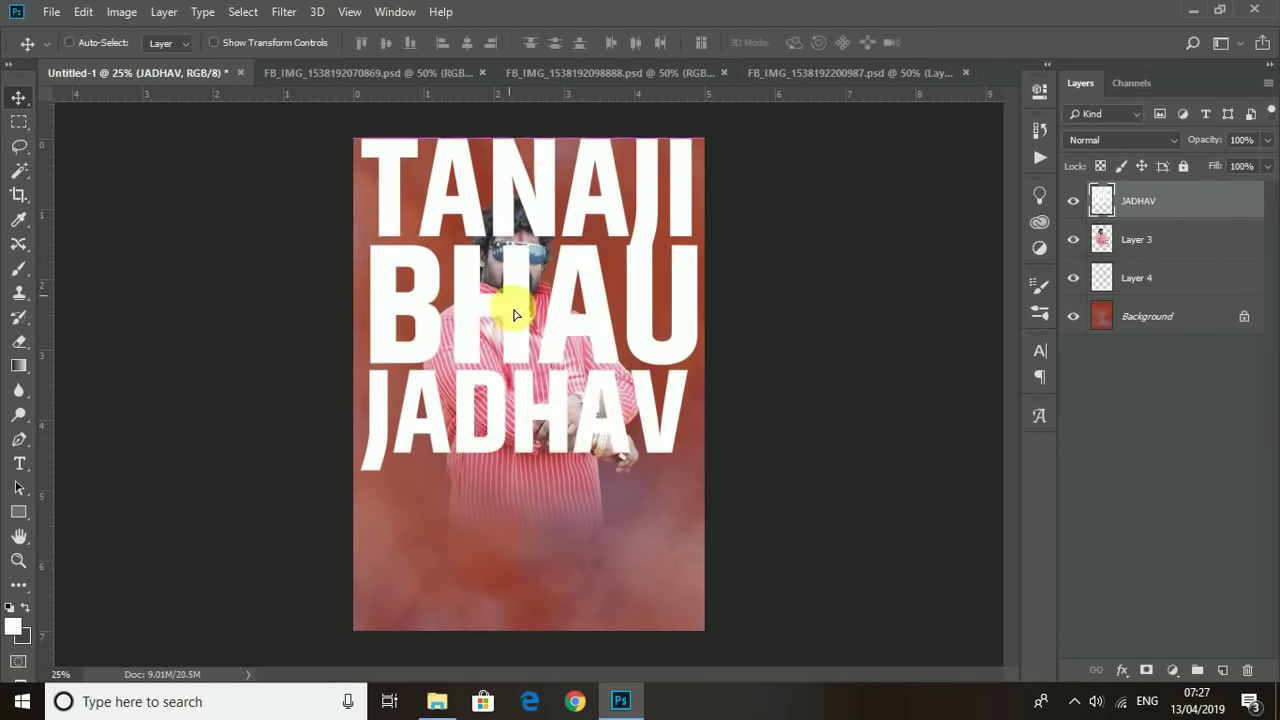
Step: Send the title behind the man in Overlay mode, erase parts, and nudge the man up
key("ctrl+bracketleft")
left_click(1120, 140)
left_click(1105, 362)
key("e")
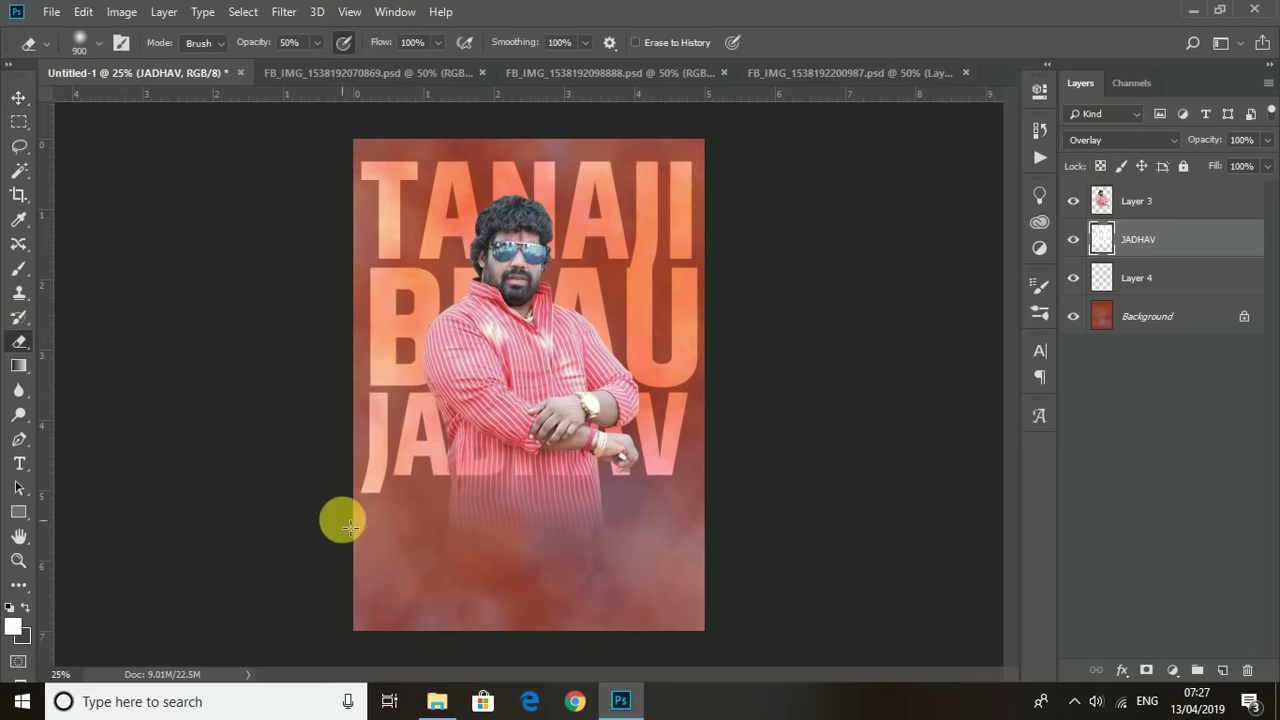
mouse_move(706, 486)
left_mouse_down()
mouse_move(334, 137)
mouse_move(320, 500)
left_mouse_up()
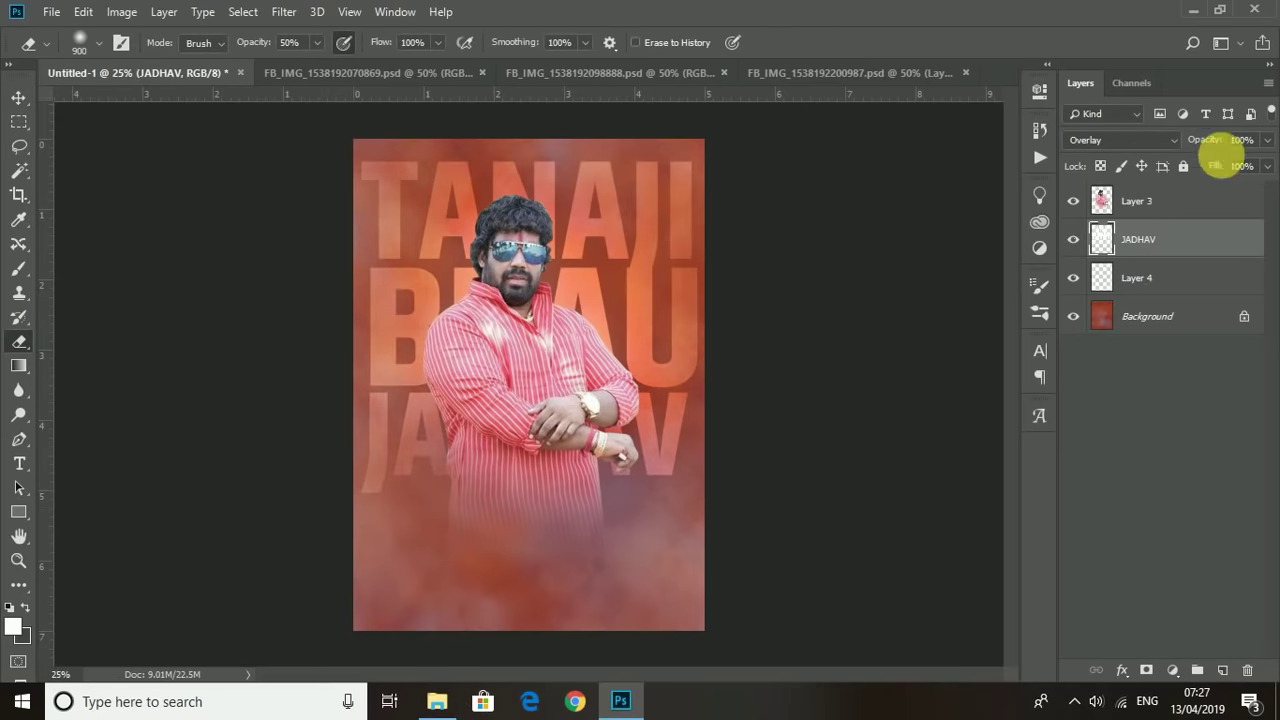
left_click(19, 97)
left_click_drag(480, 387, 480, 373)
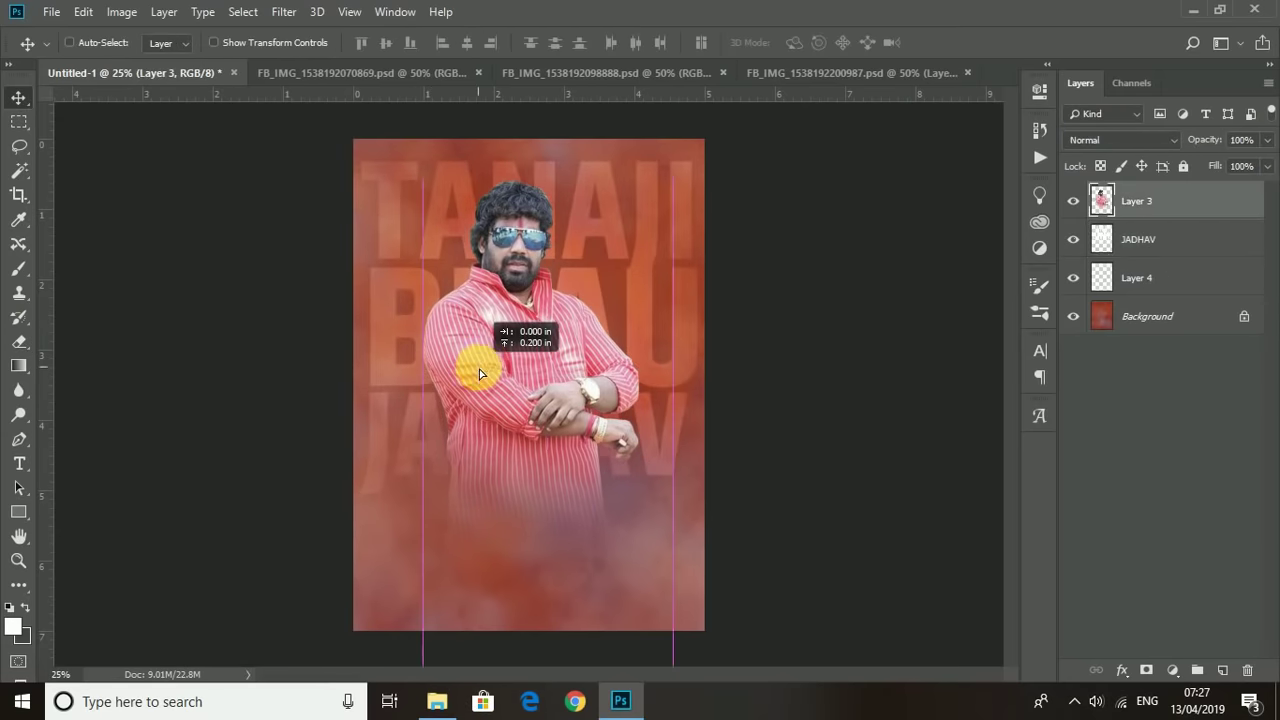
Step: Start a new text layer and show the entire Khand font in the Glyphs panel
key("t")
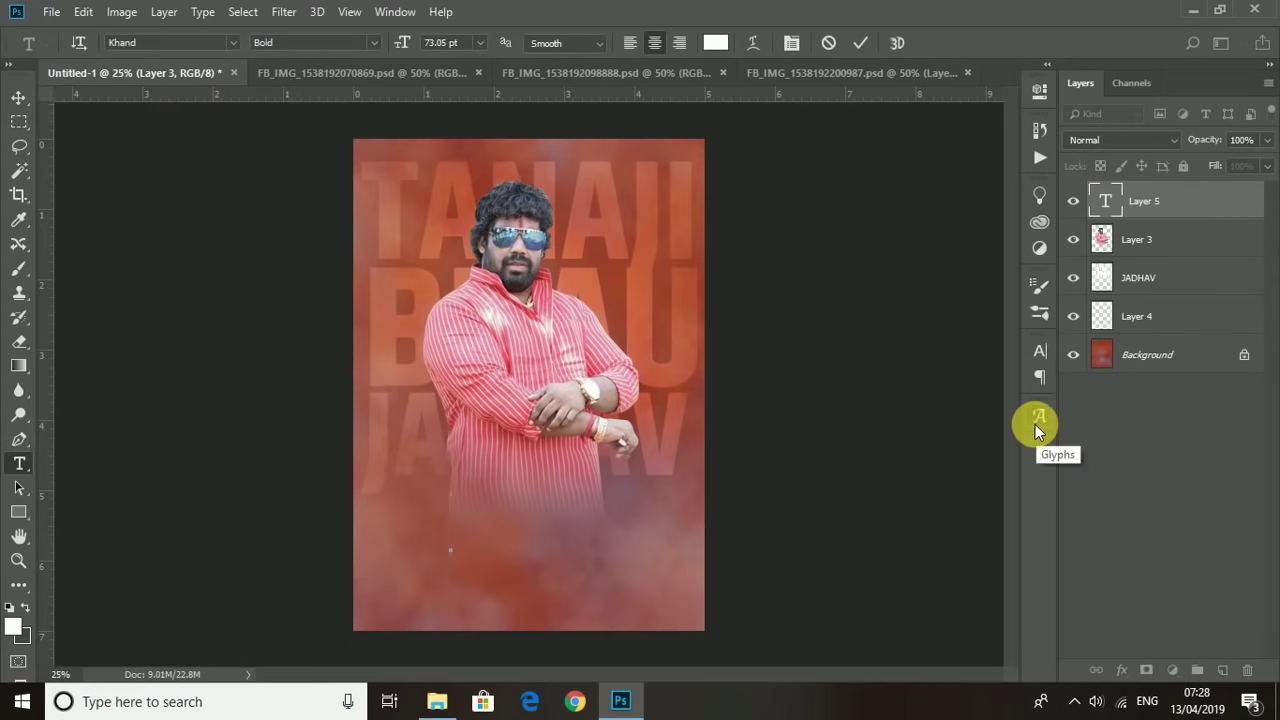
left_click(1040, 415)
left_click(830, 260)
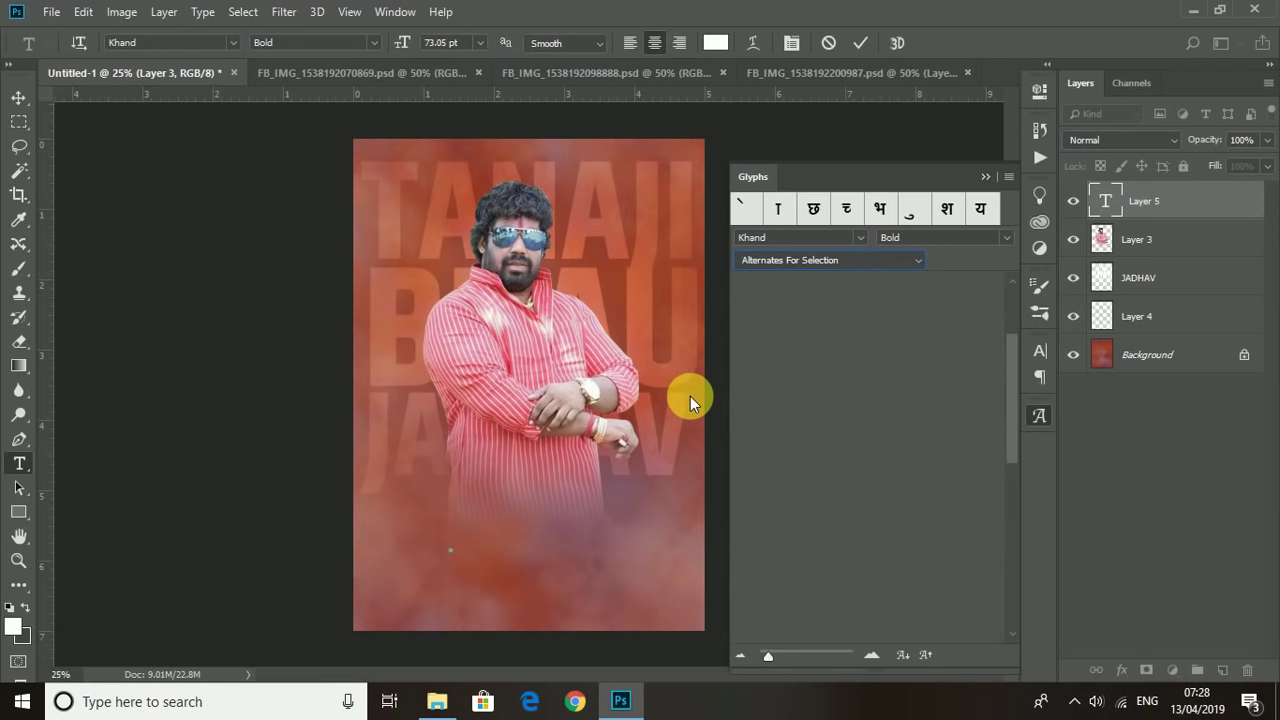
left_click(830, 260)
scroll(865, 471, "down", 3)
scroll(845, 490, "down", 3)
scroll(845, 490, "down", 2)
Step: Enter तानाजी from the glyphs, commit it, and move it toward the poster centre
double_click(778, 457)
scroll(876, 527, "down", 4)
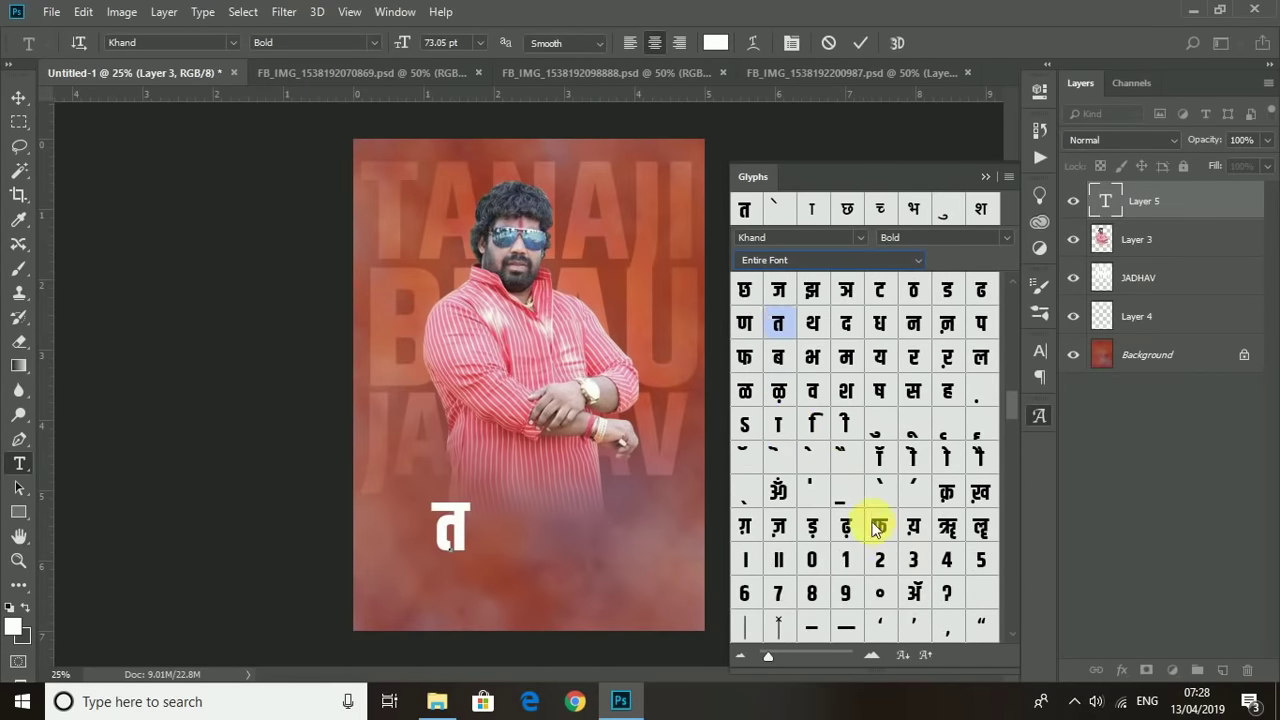
scroll(790, 430, "up", 2)
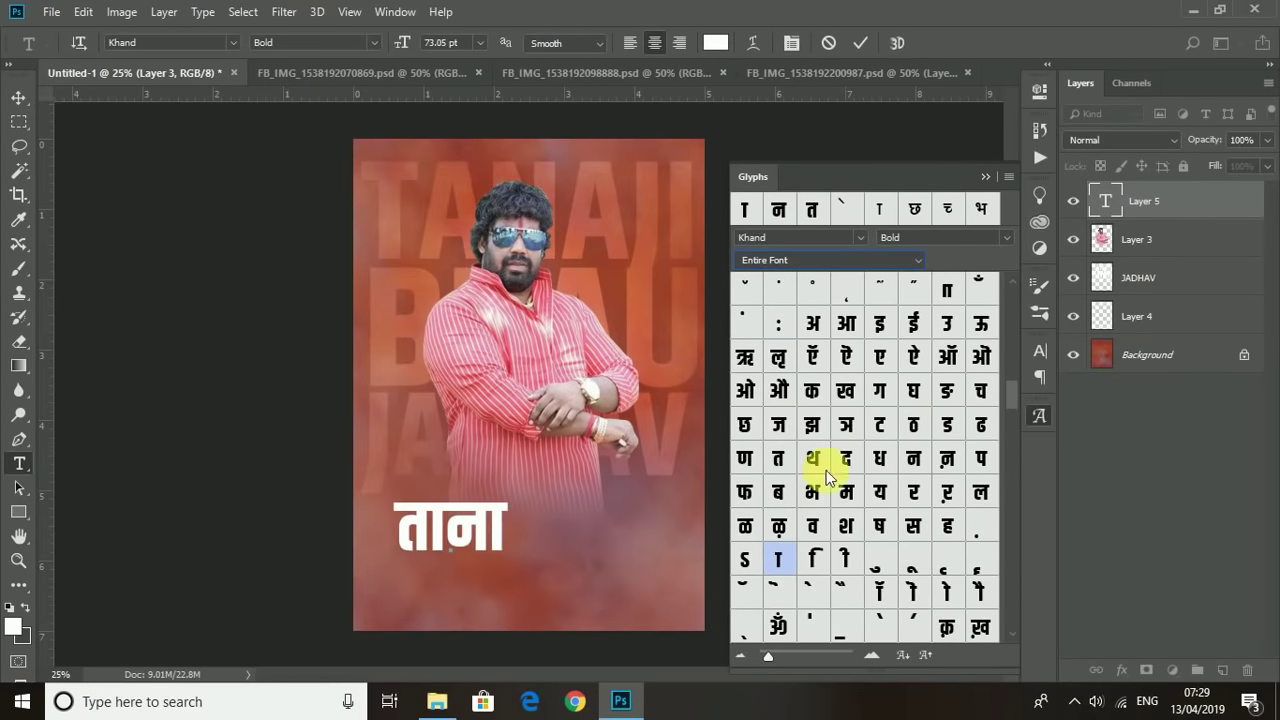
double_click(778, 425)
double_click(845, 559)
left_click(18, 97)
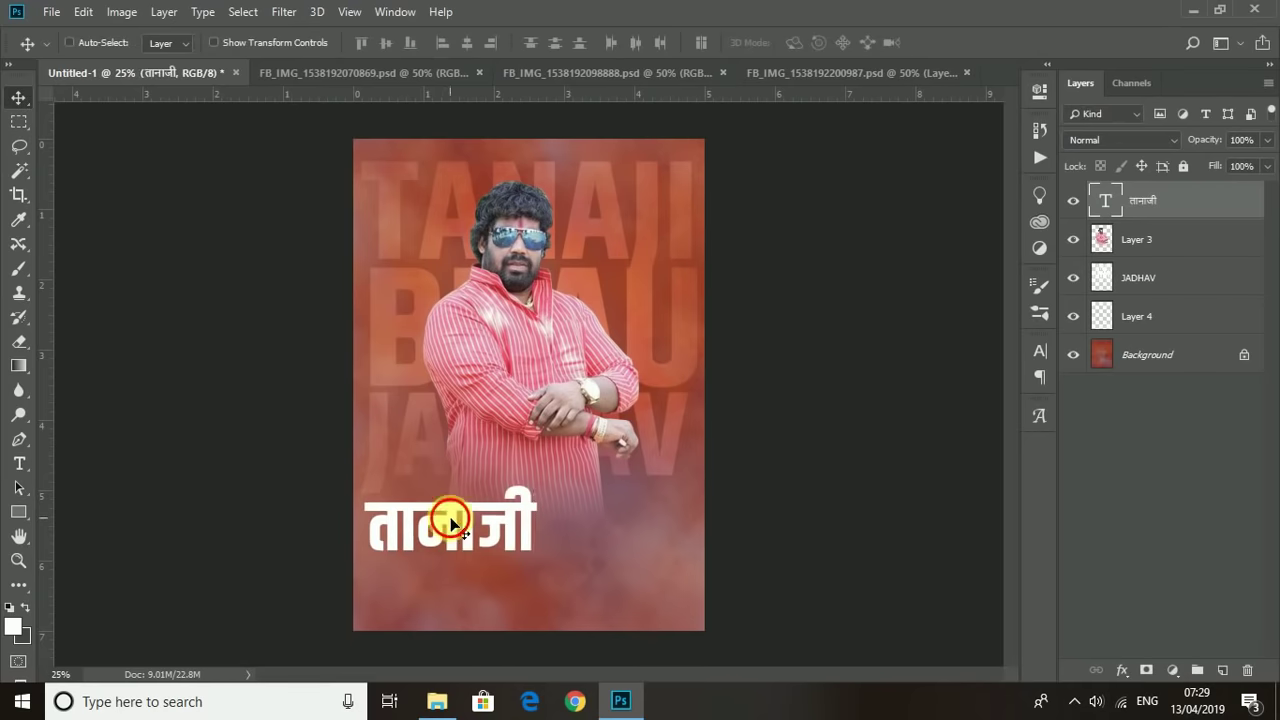
left_click_drag(409, 520, 464, 520)
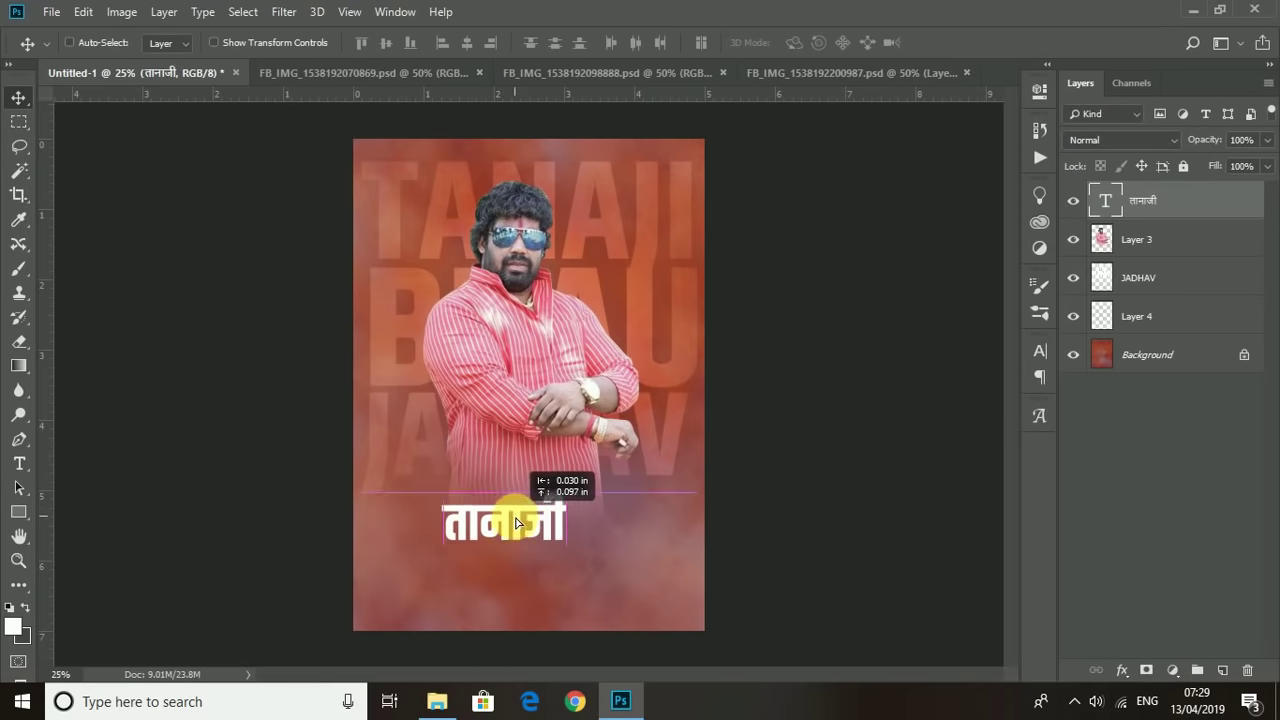
Step: Centre तानाजी, duplicate it, and replace the copy with भाऊ from the glyphs
left_click_drag(548, 540, 500, 517)
key("Return")
left_click(19, 463)
left_click_drag(368, 544, 652, 571)
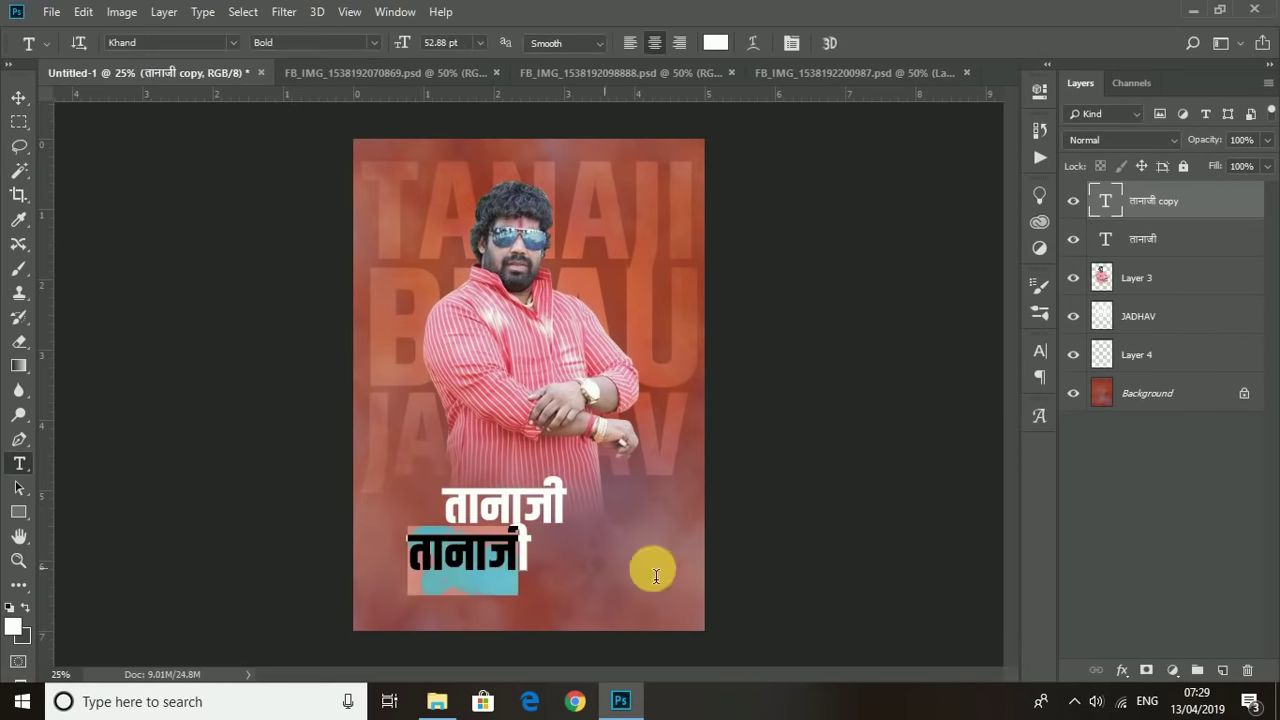
left_click(1040, 415)
double_click(778, 559)
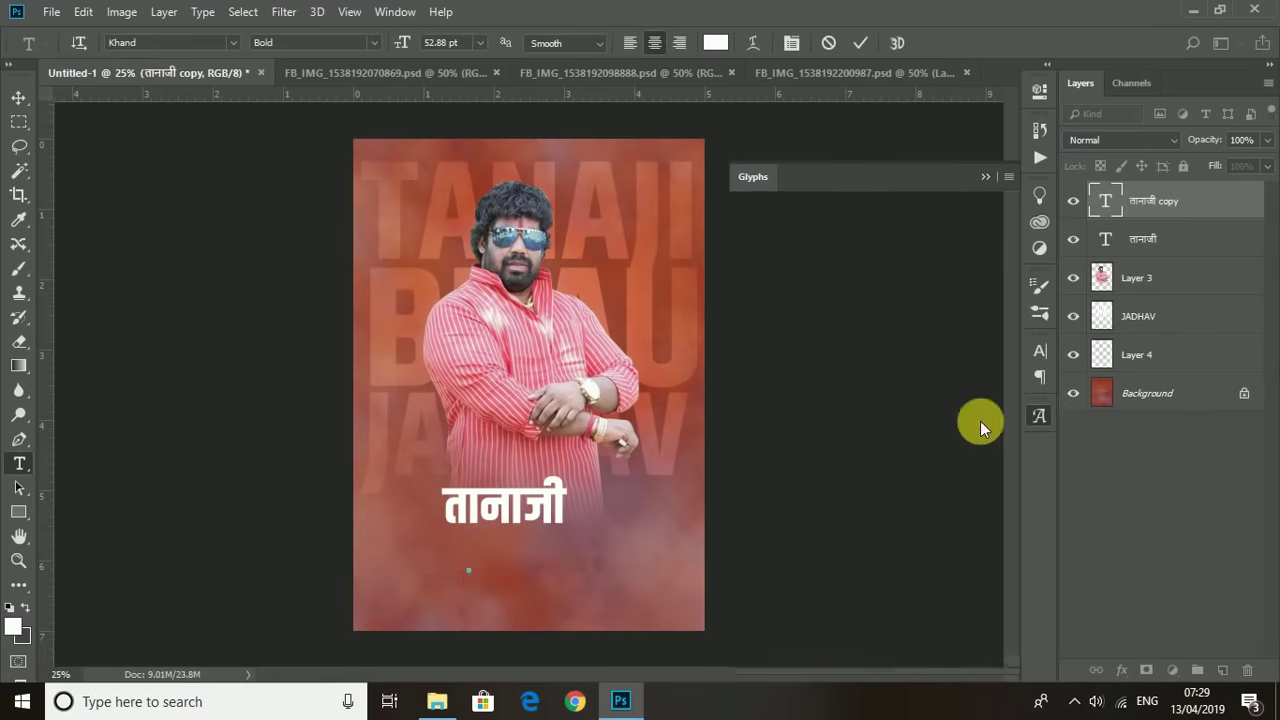
double_click(812, 491)
double_click(980, 325)
type("भाऊ")
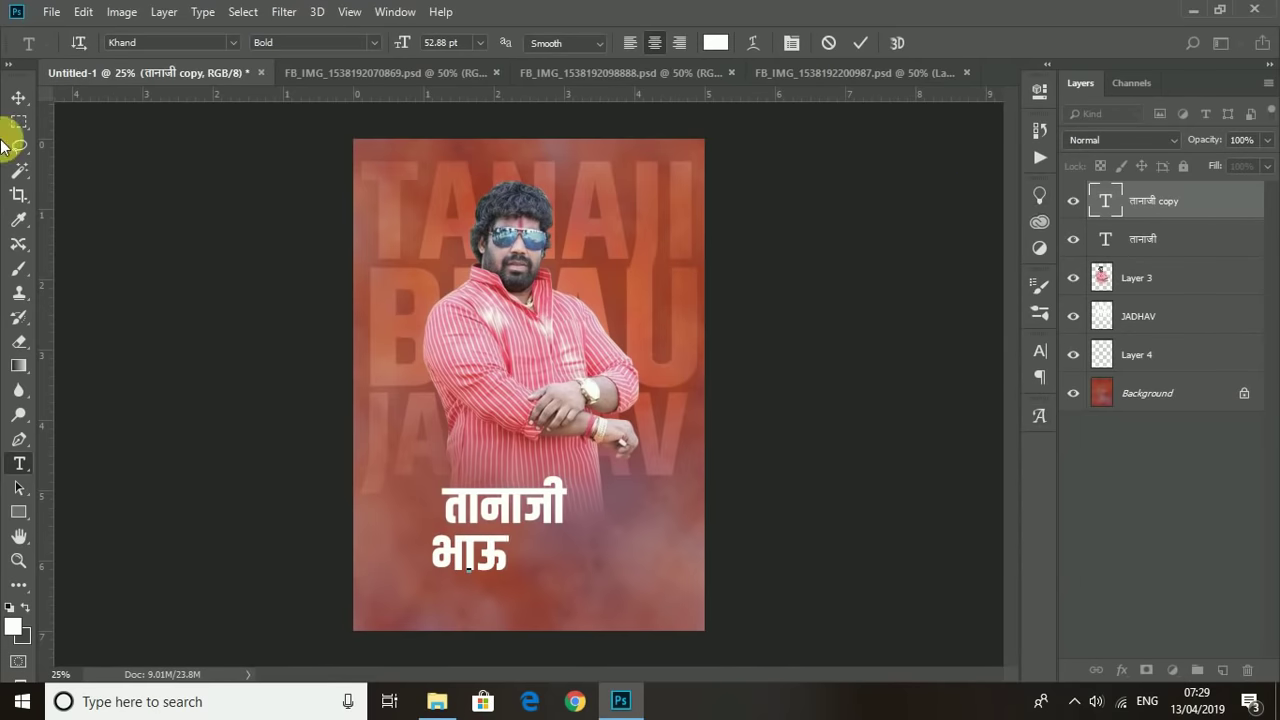
left_click(18, 97)
Step: Enlarge भाऊ to nearly double size and position it just below the name line
key("ctrl+t")
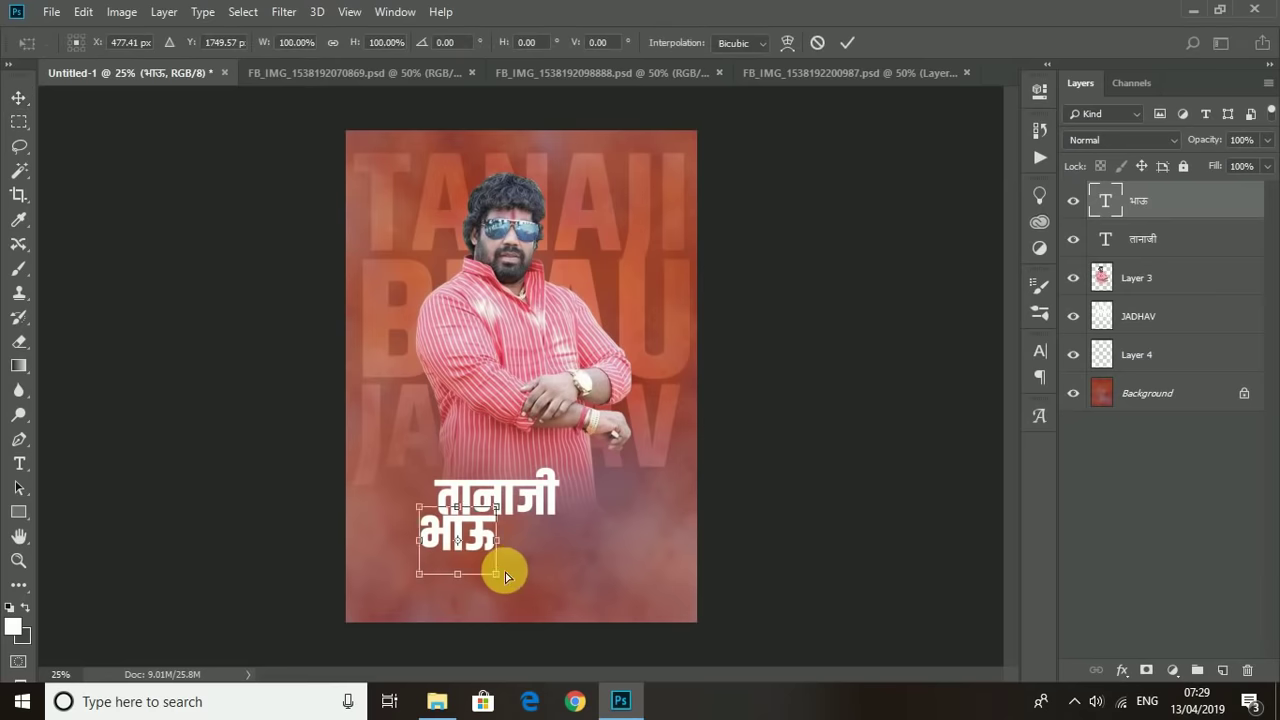
left_click_drag(512, 586, 570, 633)
key("Return")
left_click_drag(489, 498, 491, 478)
left_click_drag(552, 532, 502, 495)
key("ctrl+t")
mouse_move(560, 457)
left_mouse_down()
mouse_move(563, 468)
mouse_move(543, 453)
left_mouse_up()
key("Return")
key("t")
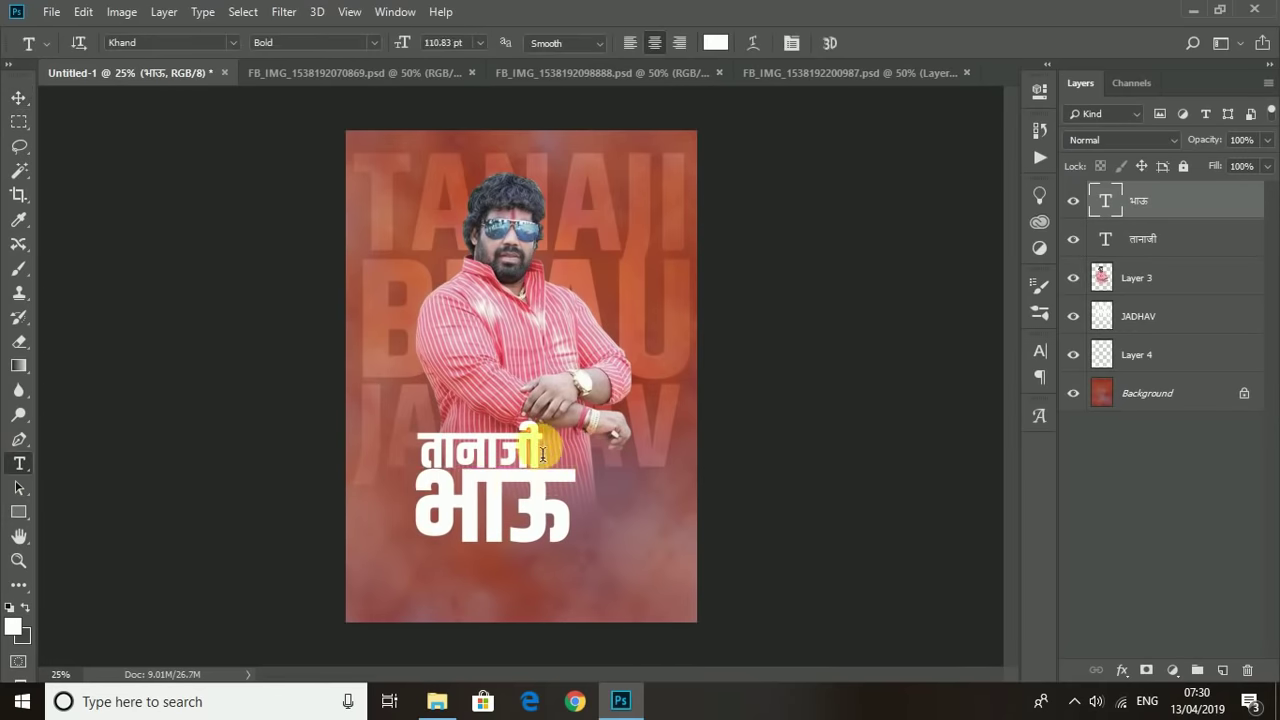
left_click(543, 453)
left_click(1040, 415)
double_click(778, 425)
double_click(778, 557)
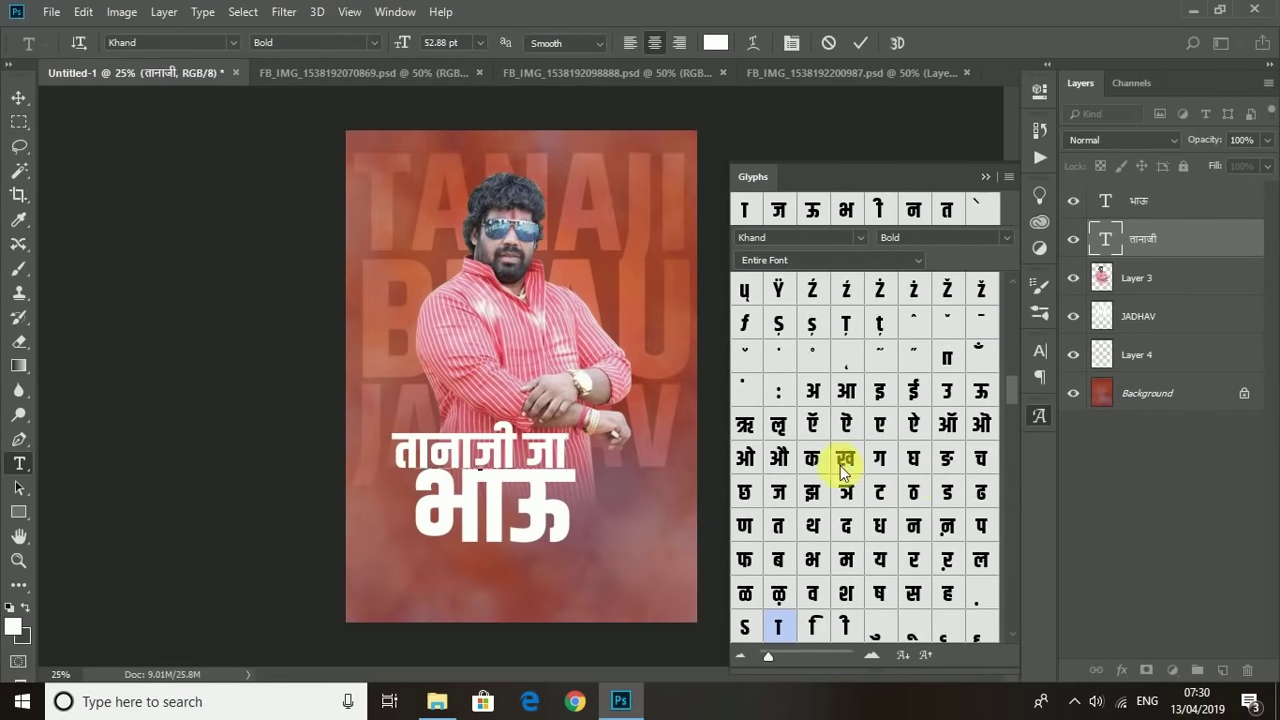
double_click(811, 593)
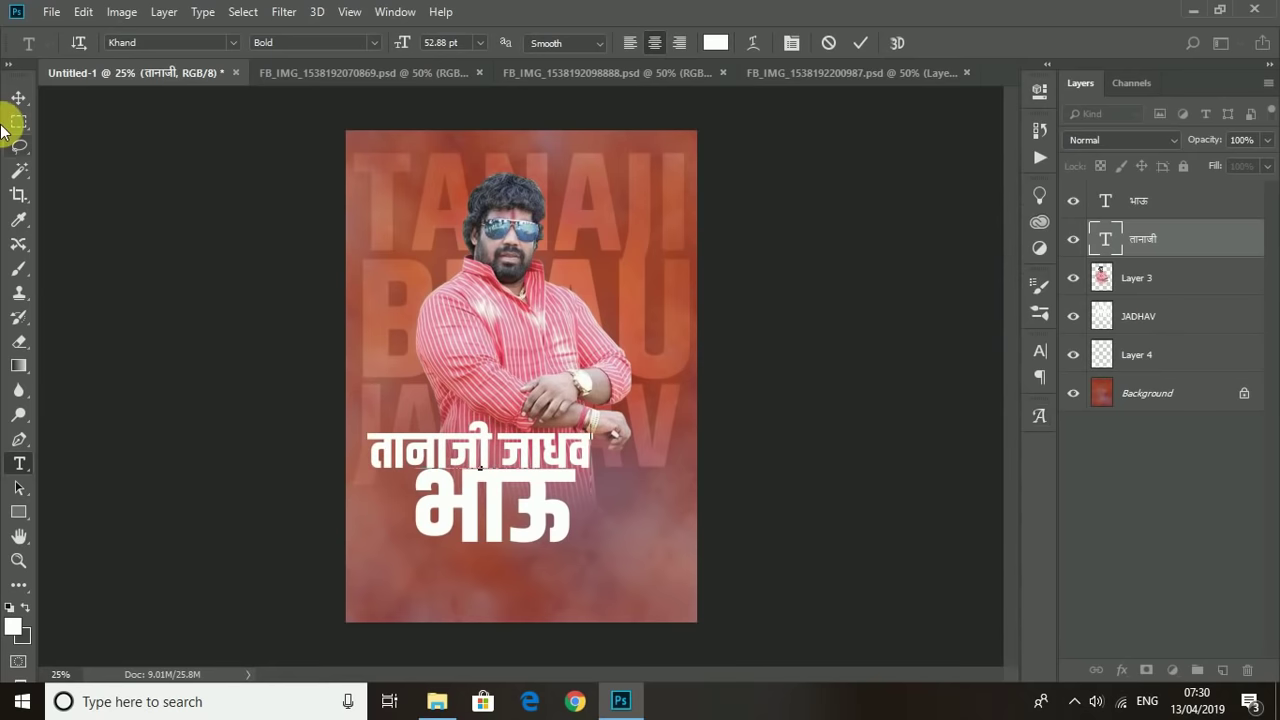
left_click(19, 97)
key("ctrl+t")
left_click_drag(586, 440, 578, 437)
key("Return")
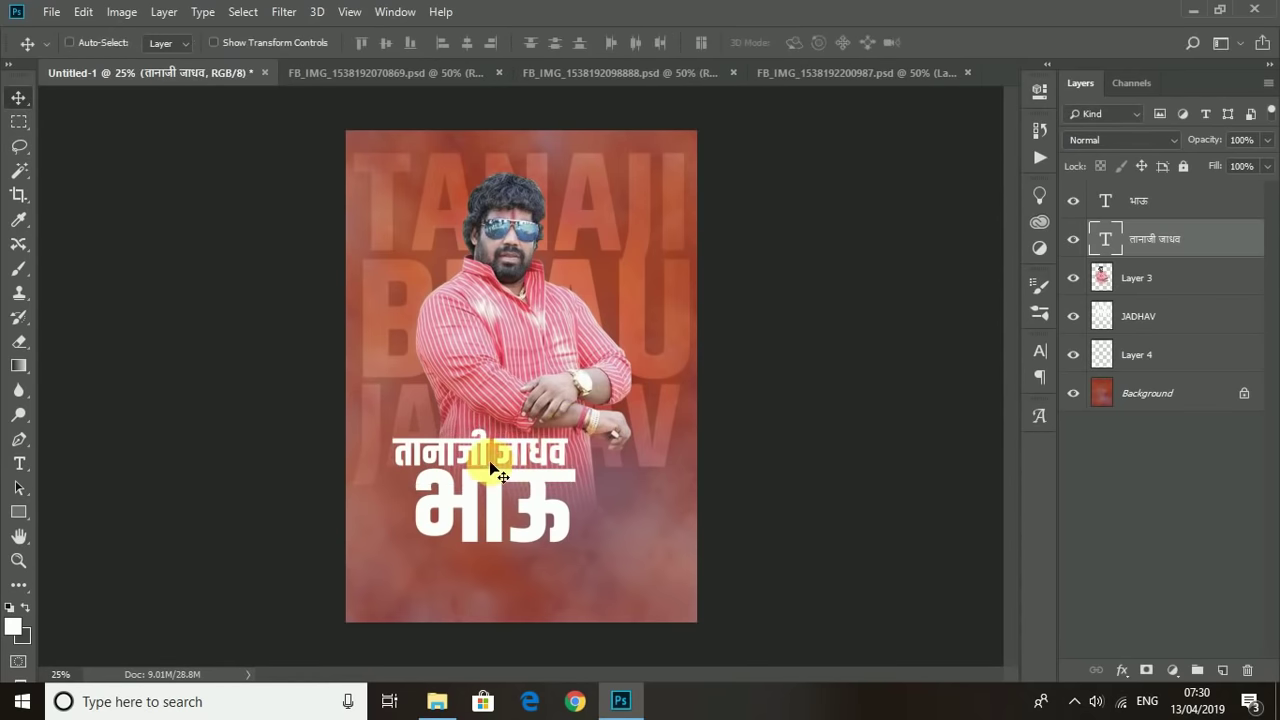
Step: Select both text lines, try a rotation, cancel it, and shift them left
left_click(540, 500, "shift")
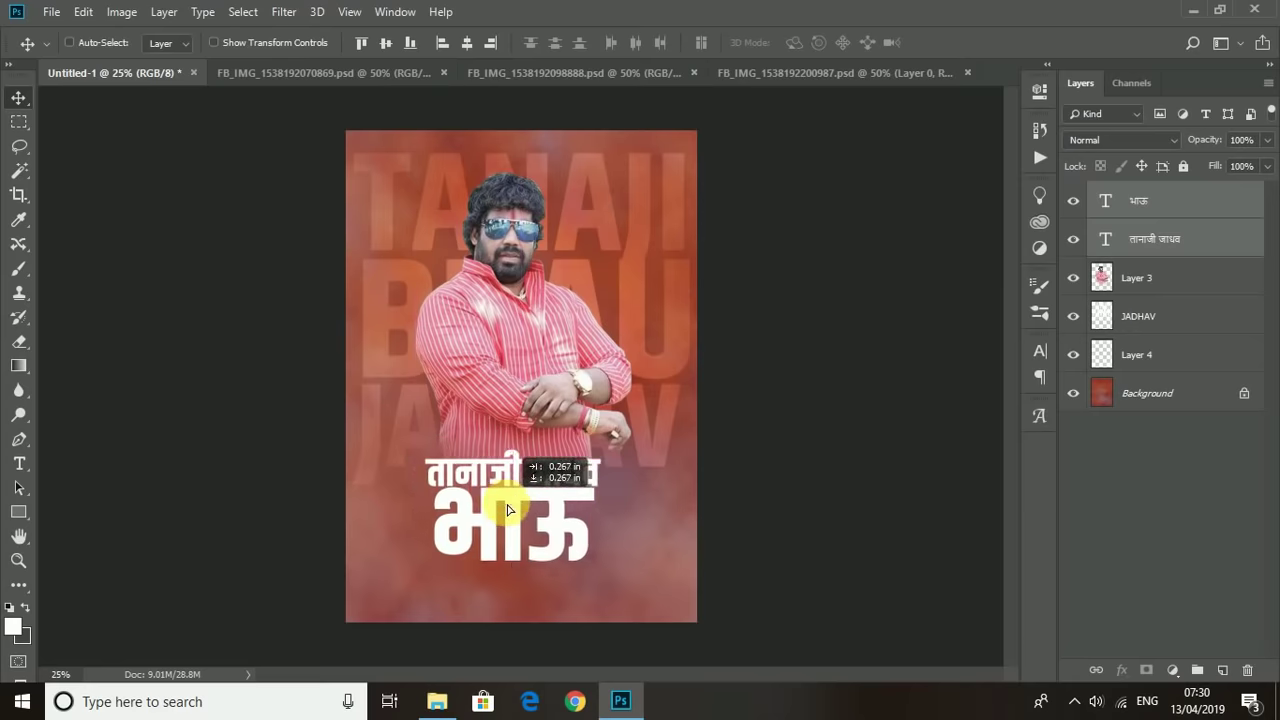
key("ctrl+t")
left_click_drag(597, 517, 512, 453)
key("Escape")
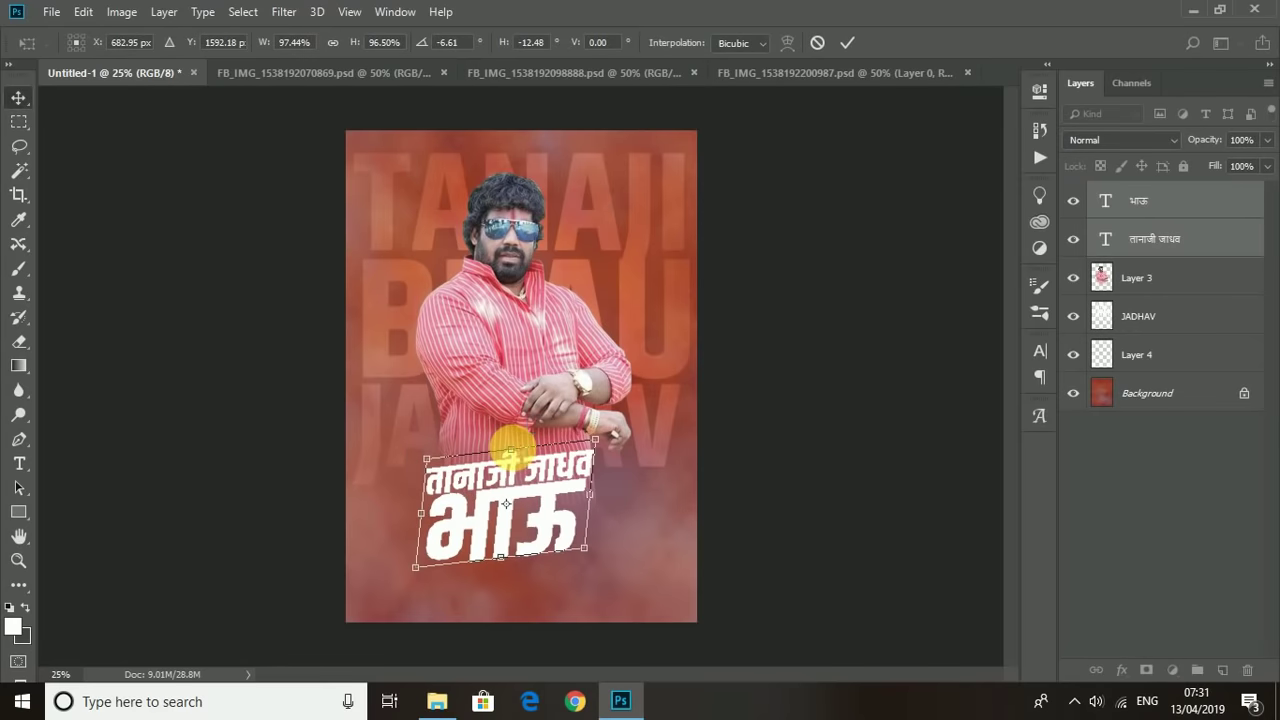
left_click_drag(608, 506, 540, 500)
left_click(390, 312, "ctrl")
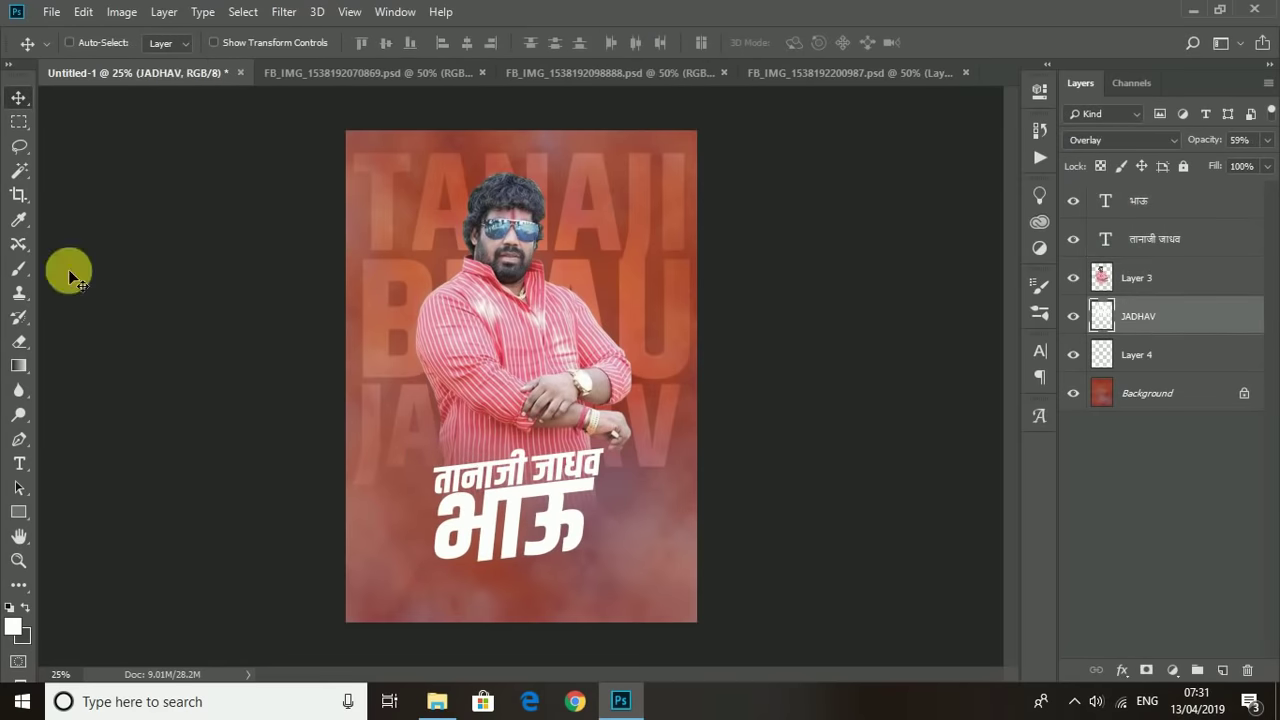
Step: Select the Background layer and pick a soft brush preset for lightening
key("e")
left_click(18, 97)
left_click(1092, 380)
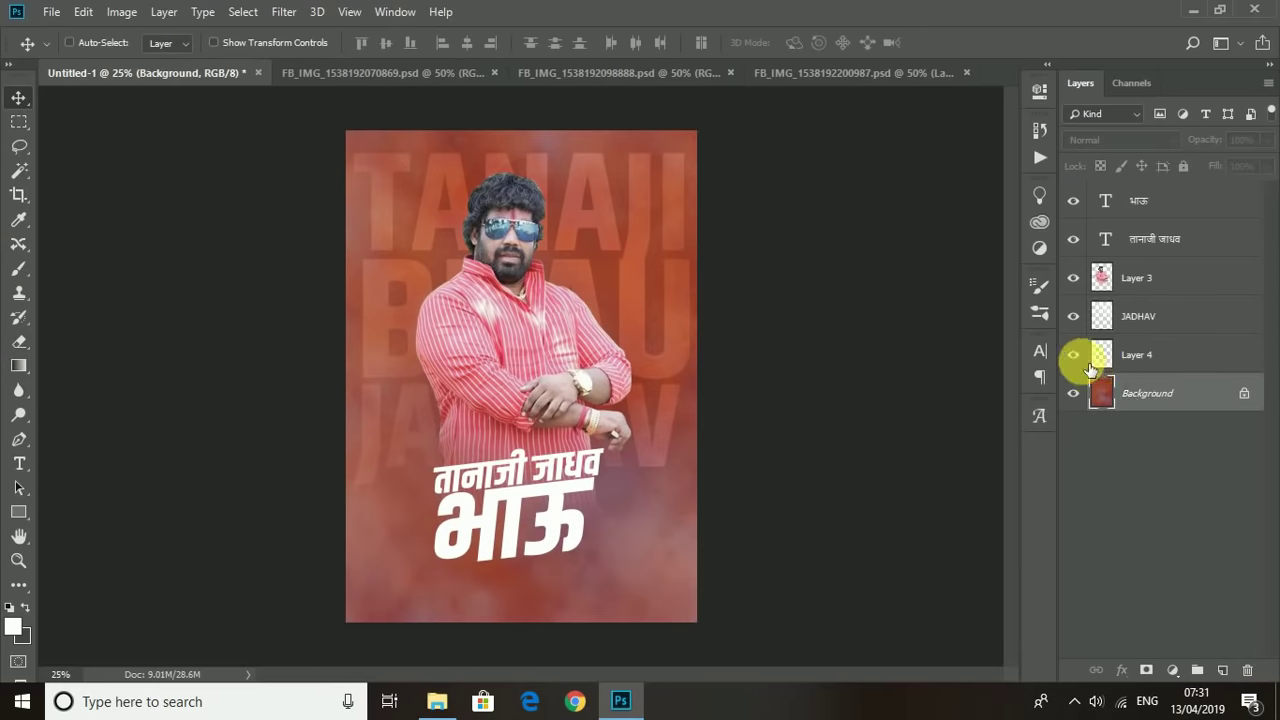
left_click(18, 268)
left_click(98, 43)
double_click(100, 186)
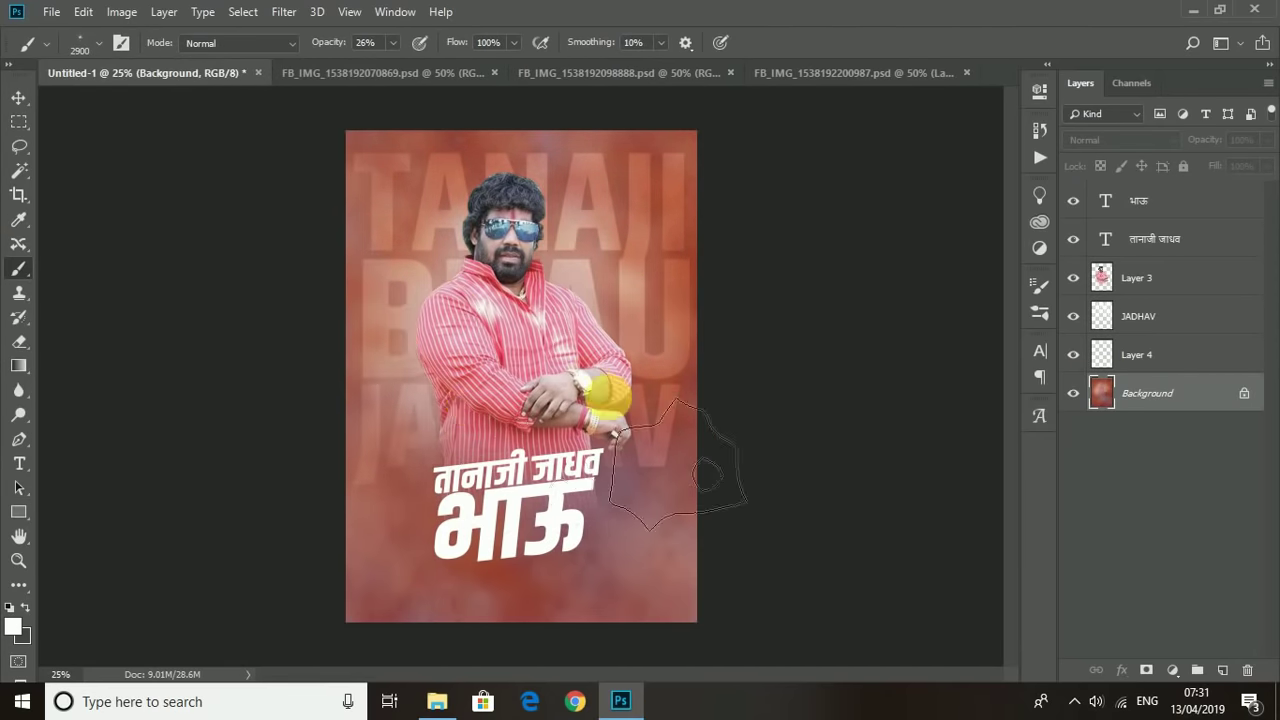
Step: Reselect both Marathi text lines, apply a transform, and start opening a texture image
key("v")
left_click(1143, 240)
left_click(1140, 200, "shift")
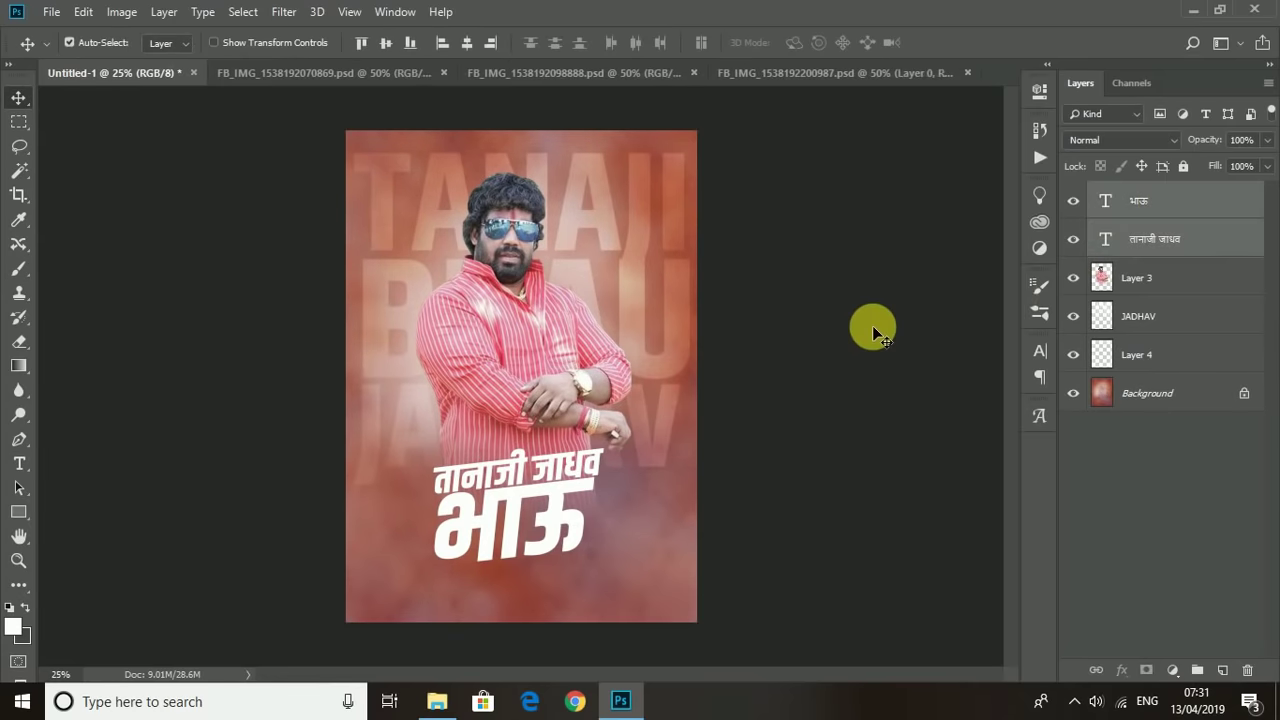
key("ctrl+t")
key("Return")
left_click(51, 12)
left_click(70, 56)
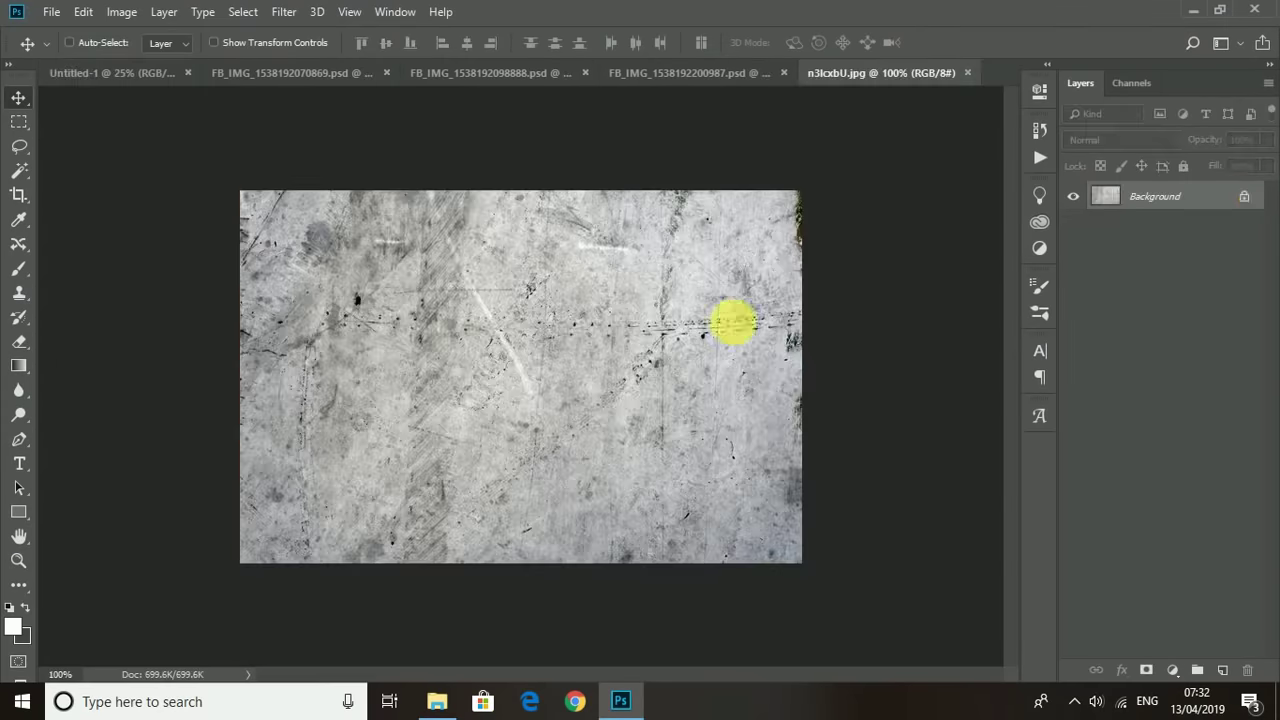
Step: Place the stone texture over the title and delete it outside the letters
left_click_drag(734, 323, 486, 500)
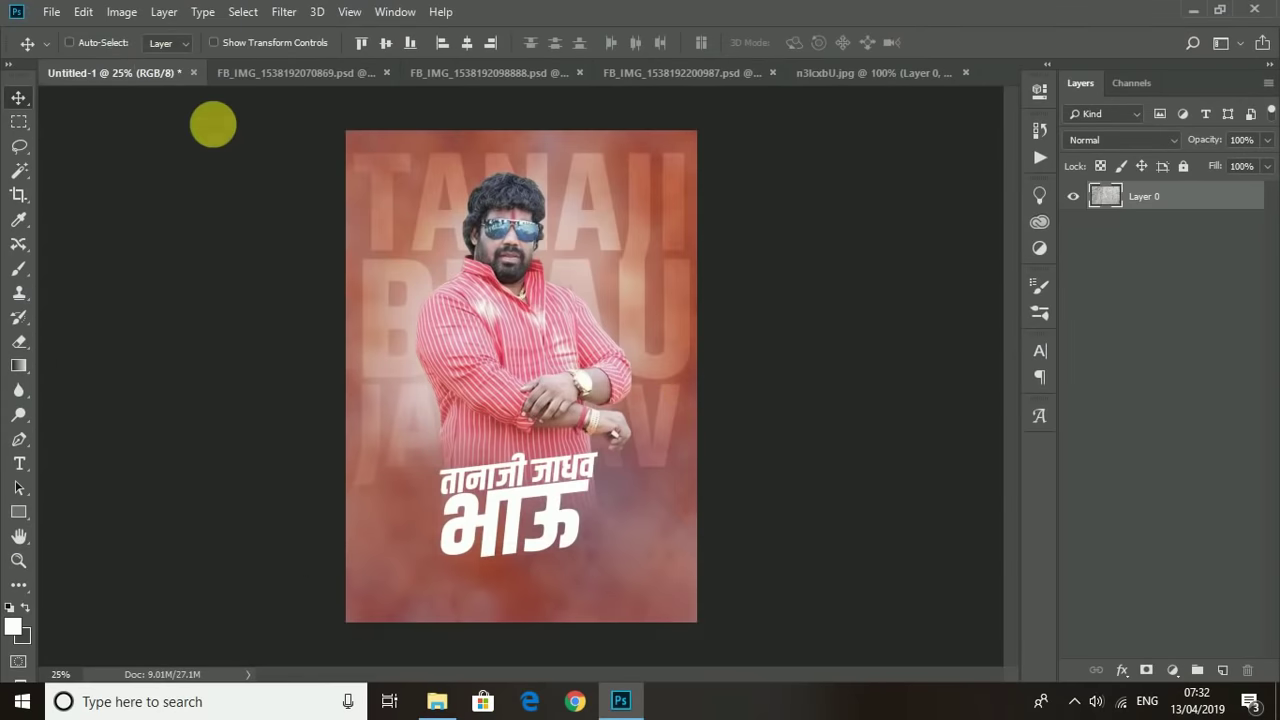
key("ctrl+t")
left_click_drag(619, 435, 628, 440)
key("Return")
left_click_drag(566, 533, 586, 528)
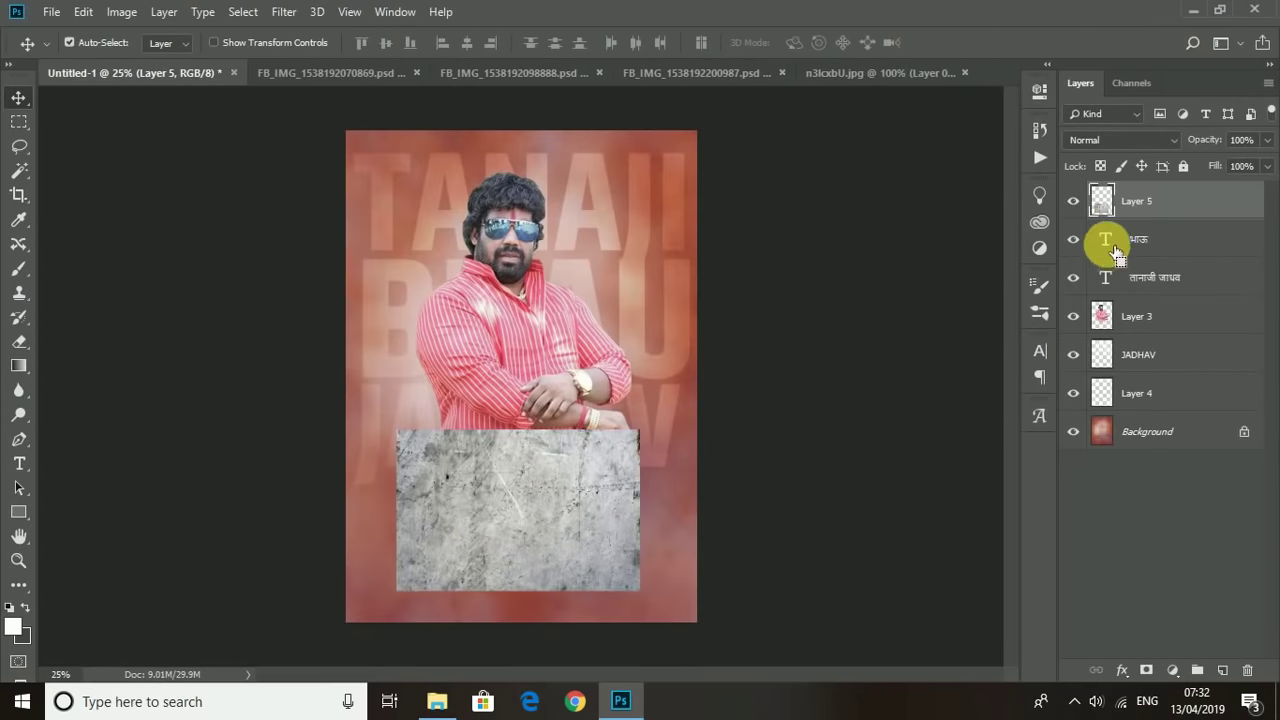
key("ctrl+shift+i")
key("Delete")
key("ctrl+d")
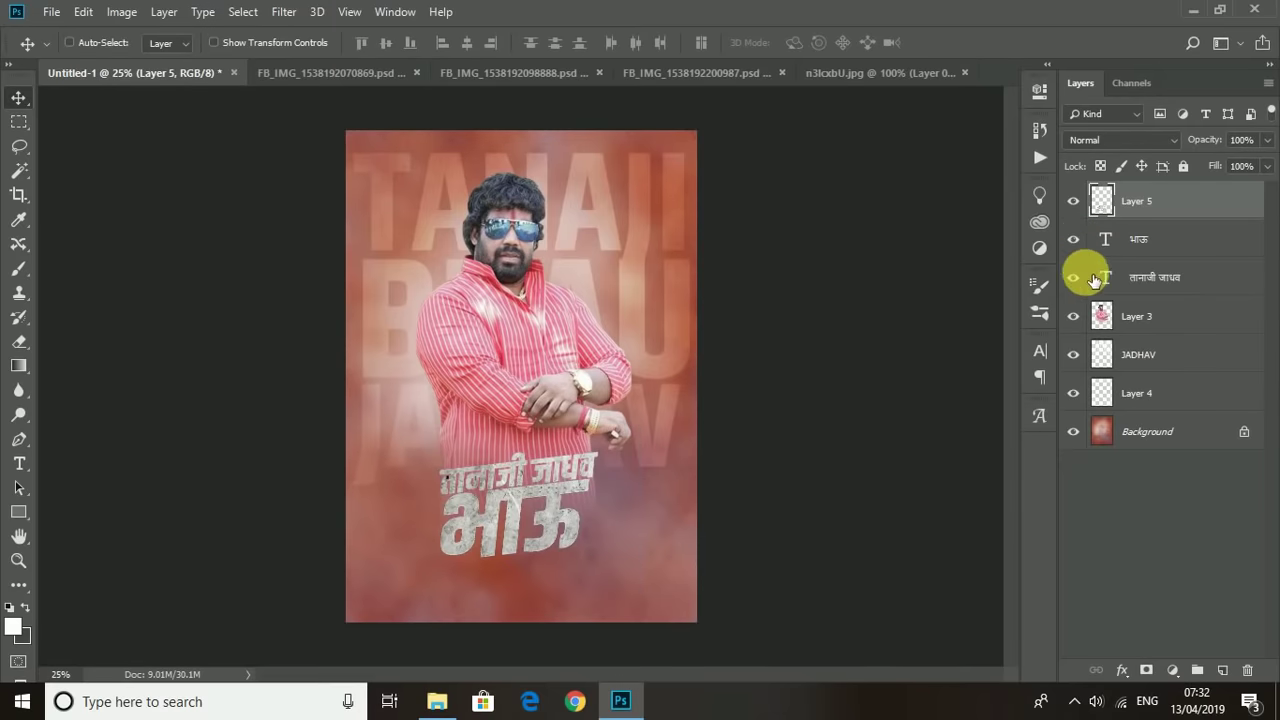
Step: Brighten the texture with Levels highlights at 211 and add a drop shadow
key("ctrl+b")
left_click(1171, 307)
key("ctrl+l")
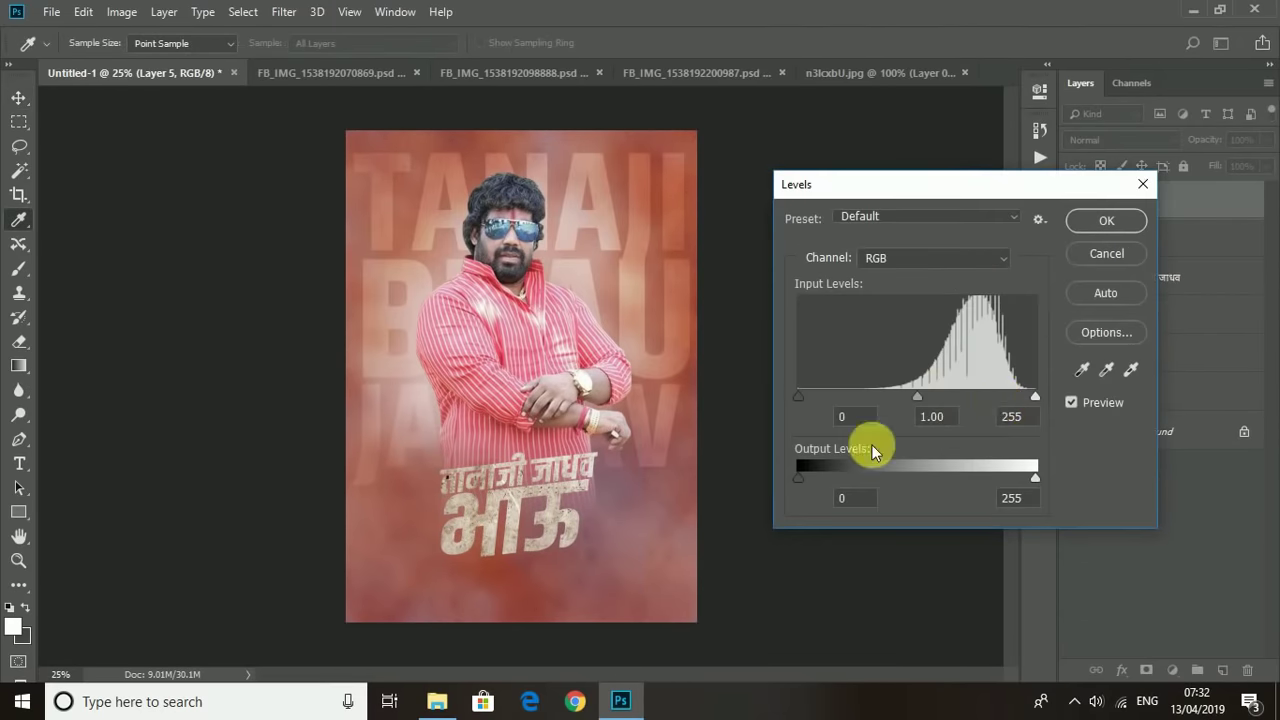
left_click_drag(1035, 397, 1002, 396)
left_click(1105, 221)
left_click(1122, 670)
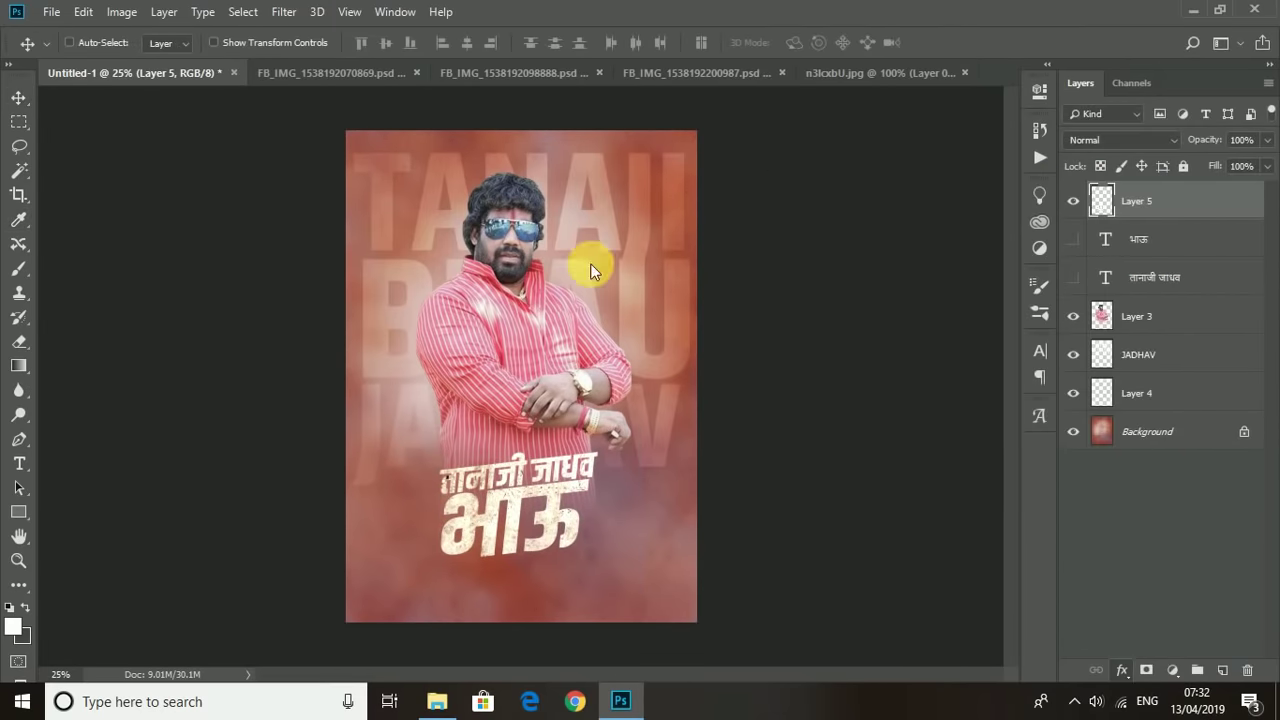
key("Return")
Step: Close all extra photo and texture documents without saving, leaving only the poster
left_click(367, 71)
left_click(417, 72)
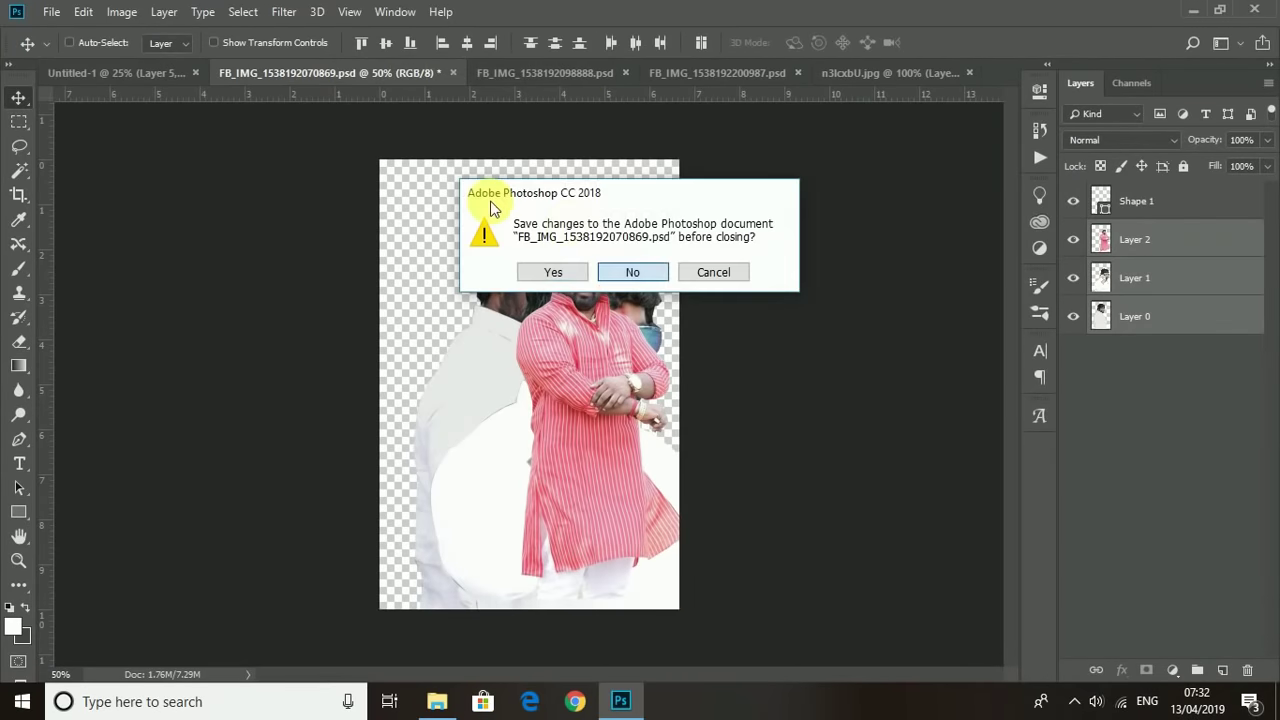
left_click(625, 271)
left_click(417, 72)
left_click(625, 271)
left_click(416, 79)
key("ctrl+w")
left_click(363, 74)
key("ctrl+w")
left_click(632, 271)
left_click(19, 463)
left_click(458, 584)
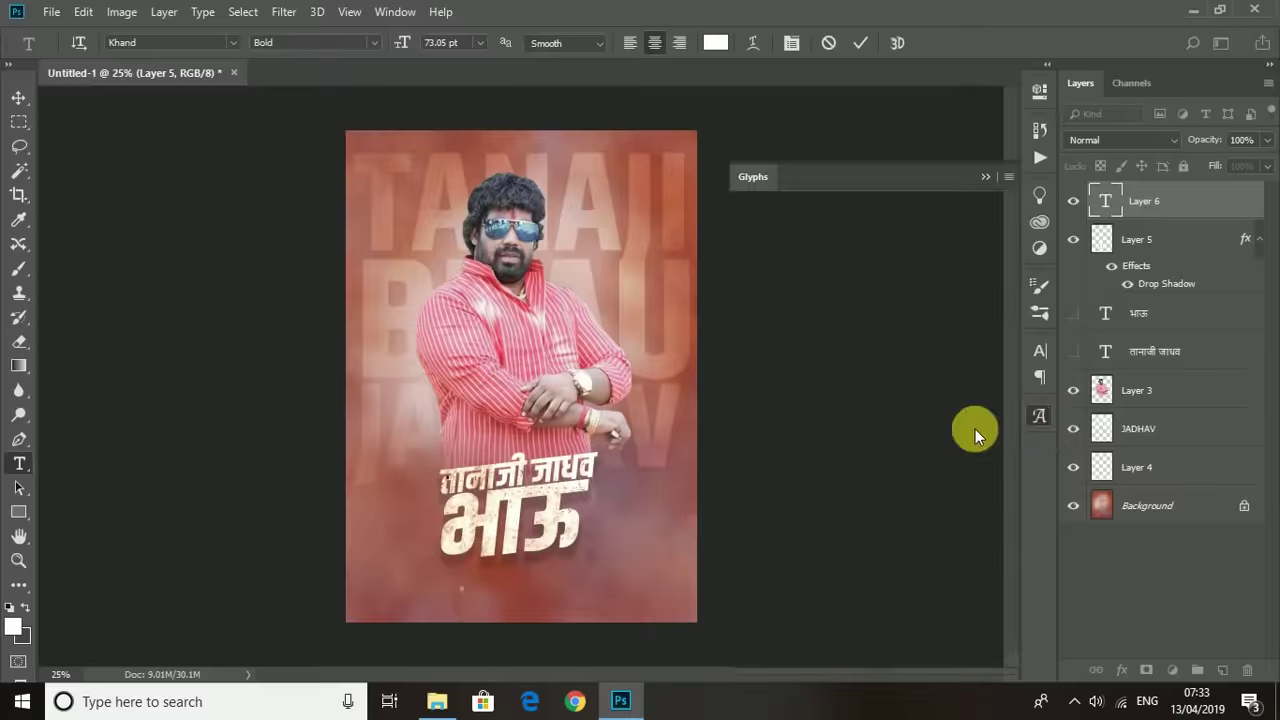
Step: Set the font to SHREE-DEV7-0715 and show all its characters in the Glyphs panel
left_click(236, 44)
type("0715")
key("Return")
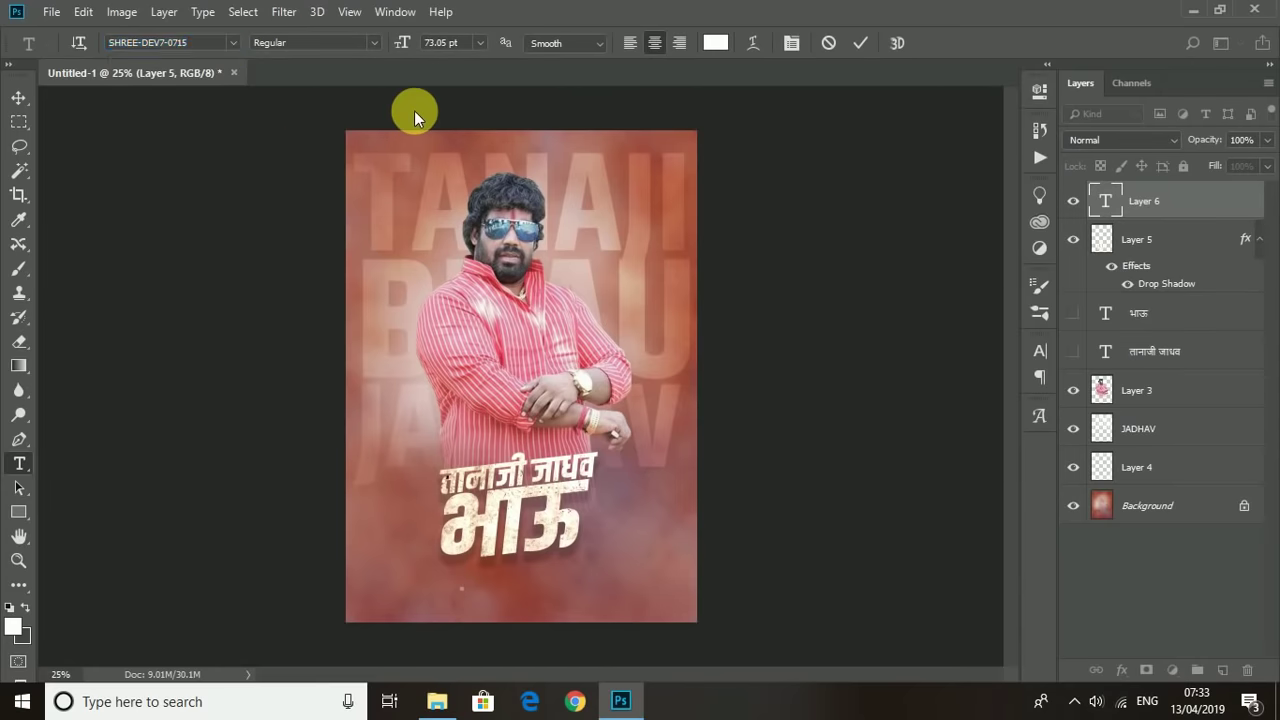
left_click(1030, 418)
left_click(830, 260)
left_click(777, 290)
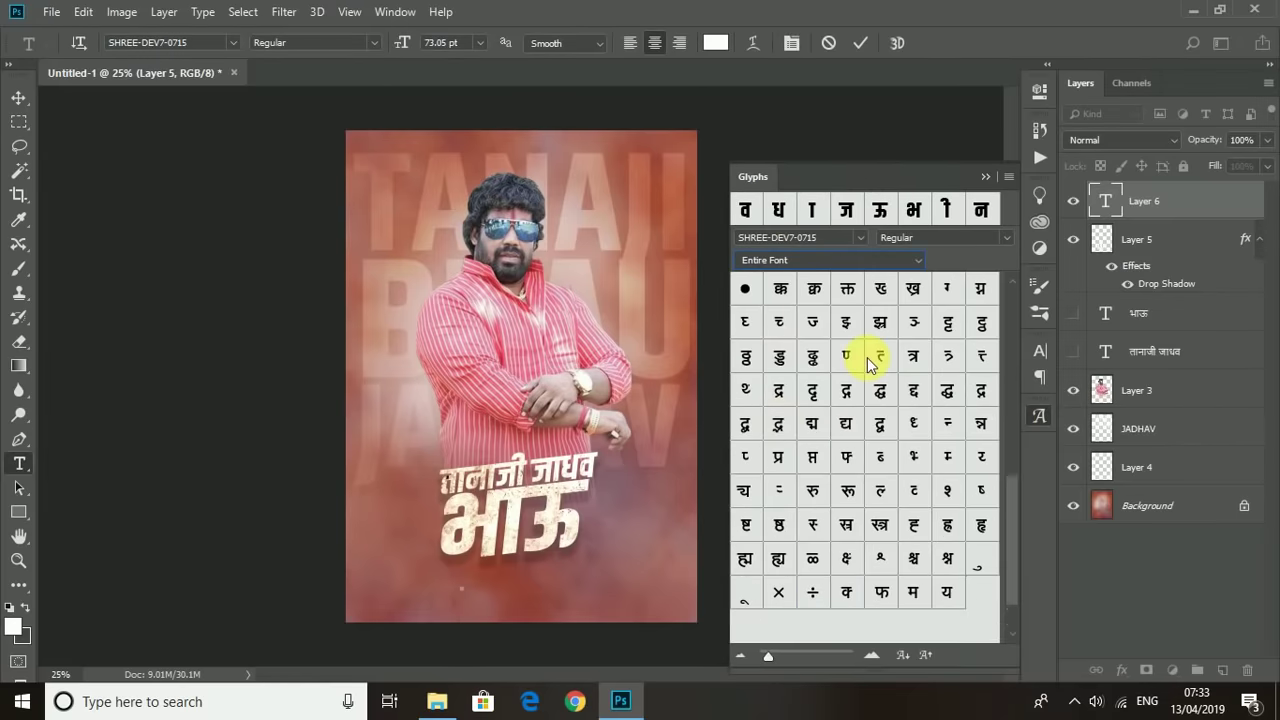
scroll(816, 360, "up", 3)
Step: Build the first greeting line 'या जन्मदिनी आपणास' from glyphs
double_click(786, 385)
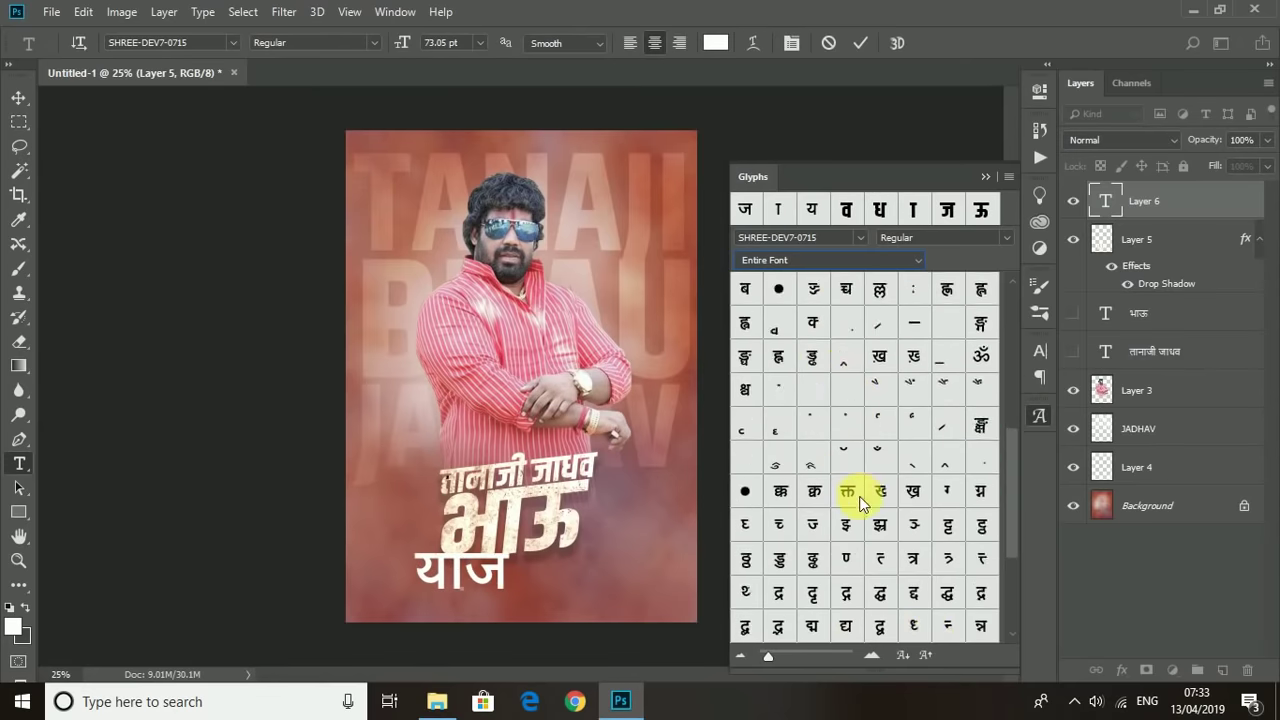
double_click(949, 559)
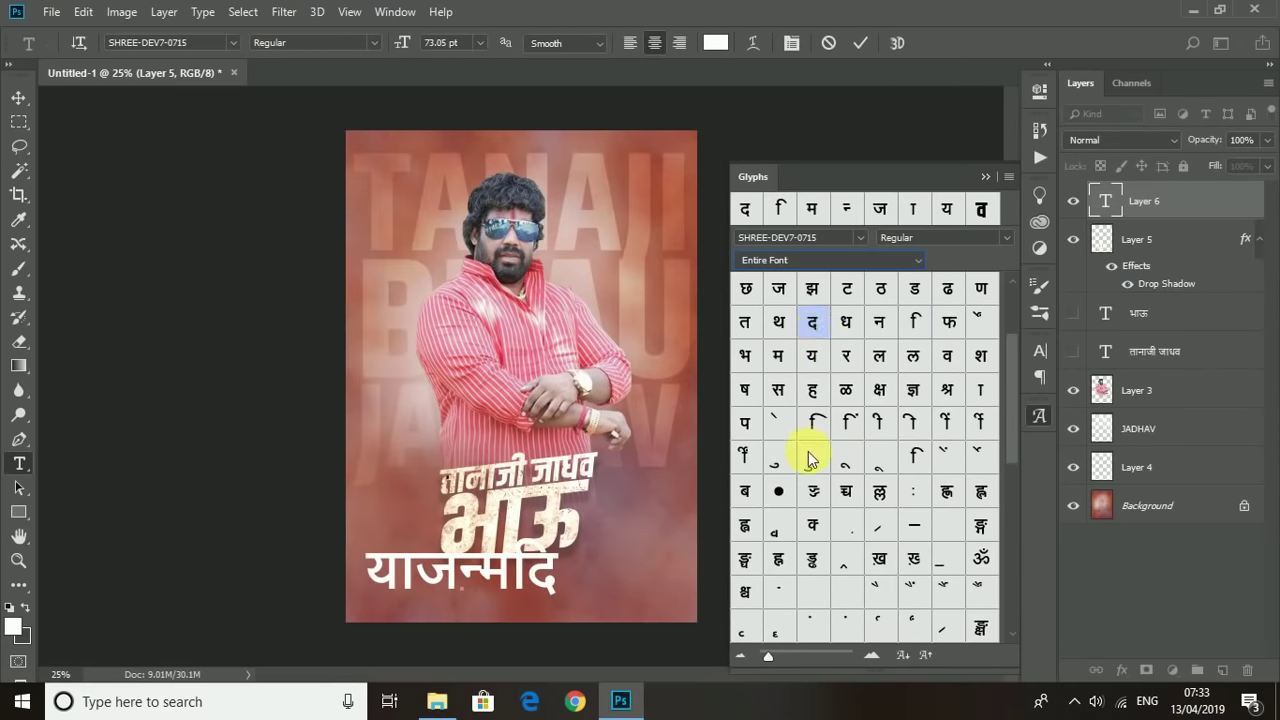
scroll(810, 460, "up", 2)
double_click(879, 389)
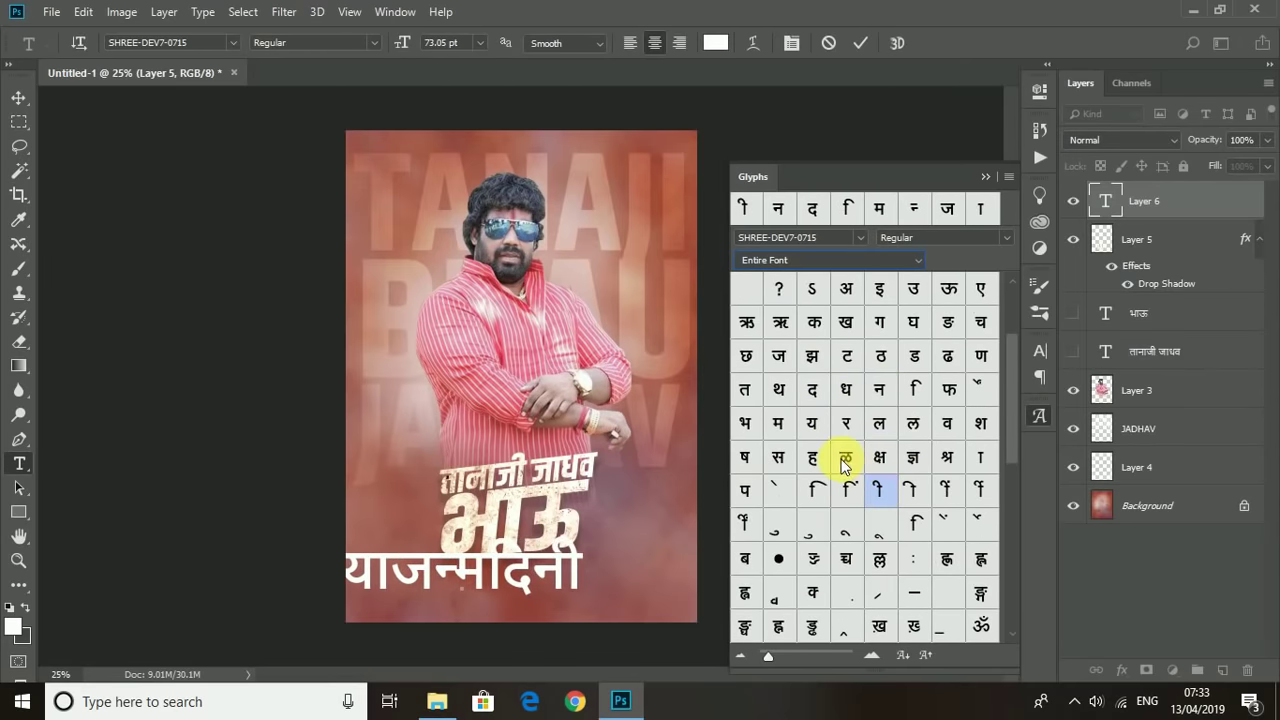
double_click(878, 490)
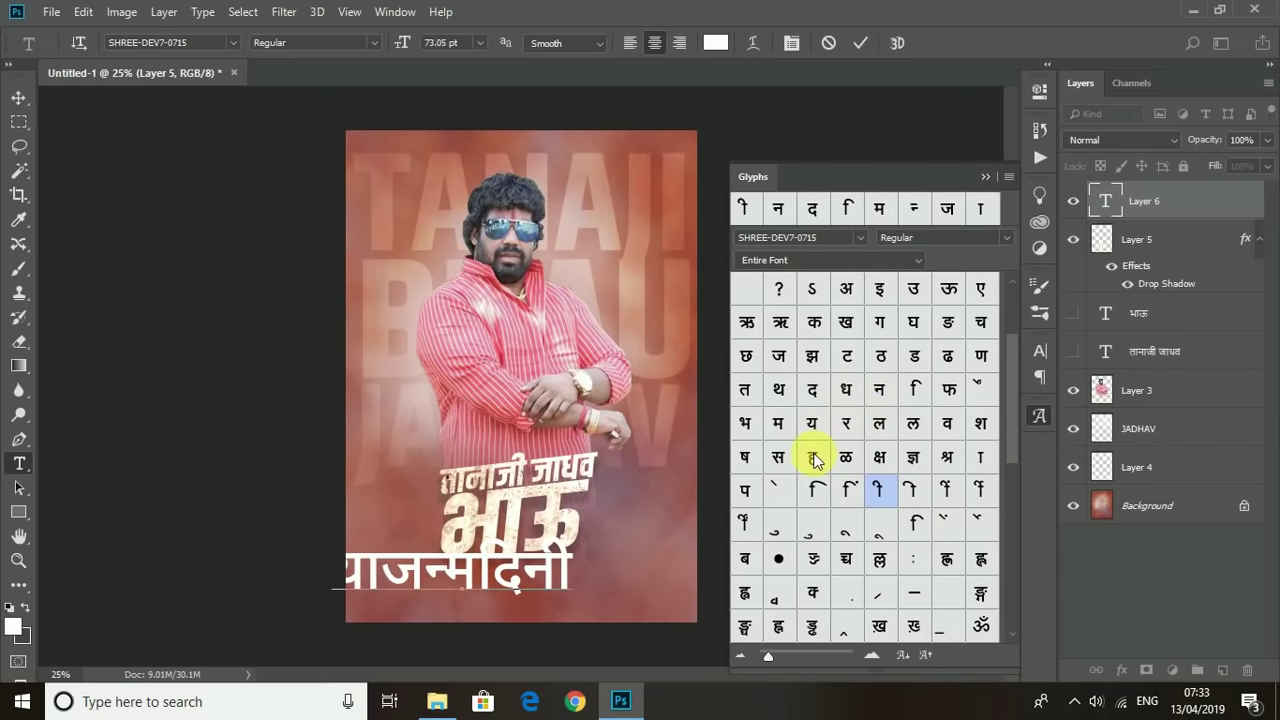
double_click(845, 288)
double_click(980, 457)
double_click(745, 490)
double_click(980, 355)
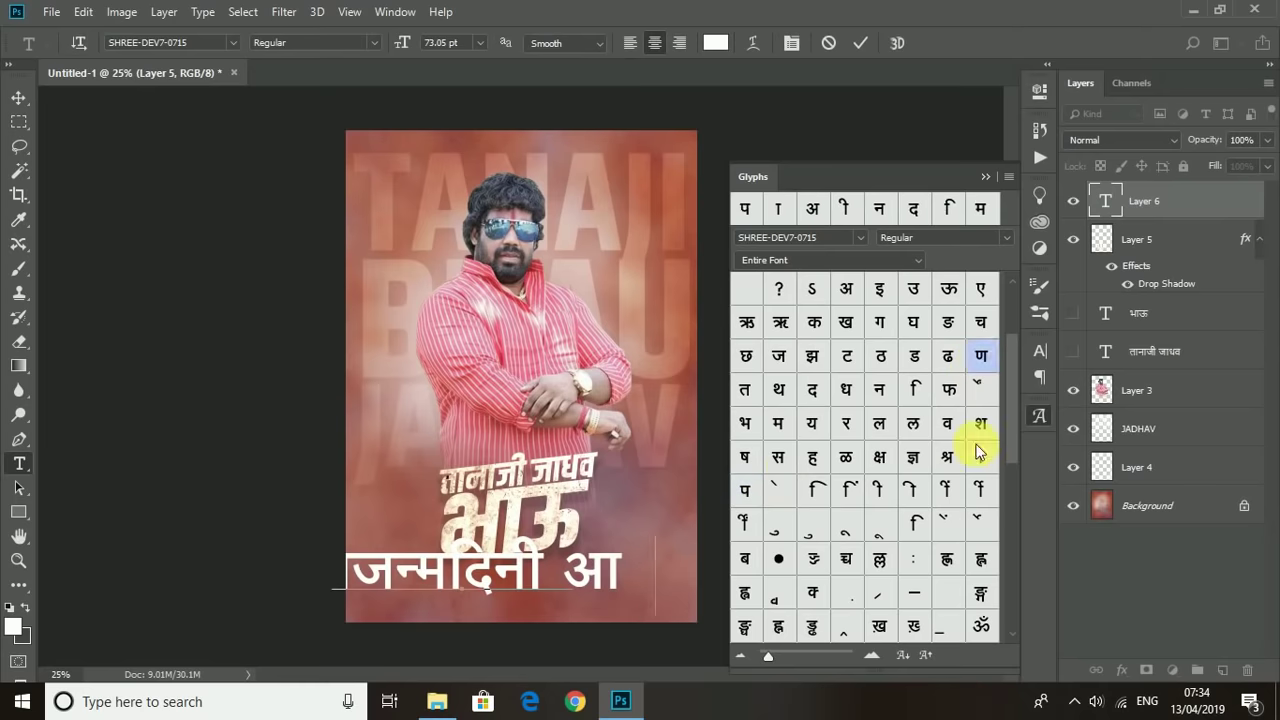
double_click(980, 457)
double_click(778, 457)
Step: Build the second line 'वाढदिवसच्या अनंत शुभेच्छ' from glyphs, then hide the palette
left_click(1002, 170)
left_click(1040, 415)
scroll(922, 405, "down", 2)
scroll(927, 397, "up", 2)
double_click(947, 355)
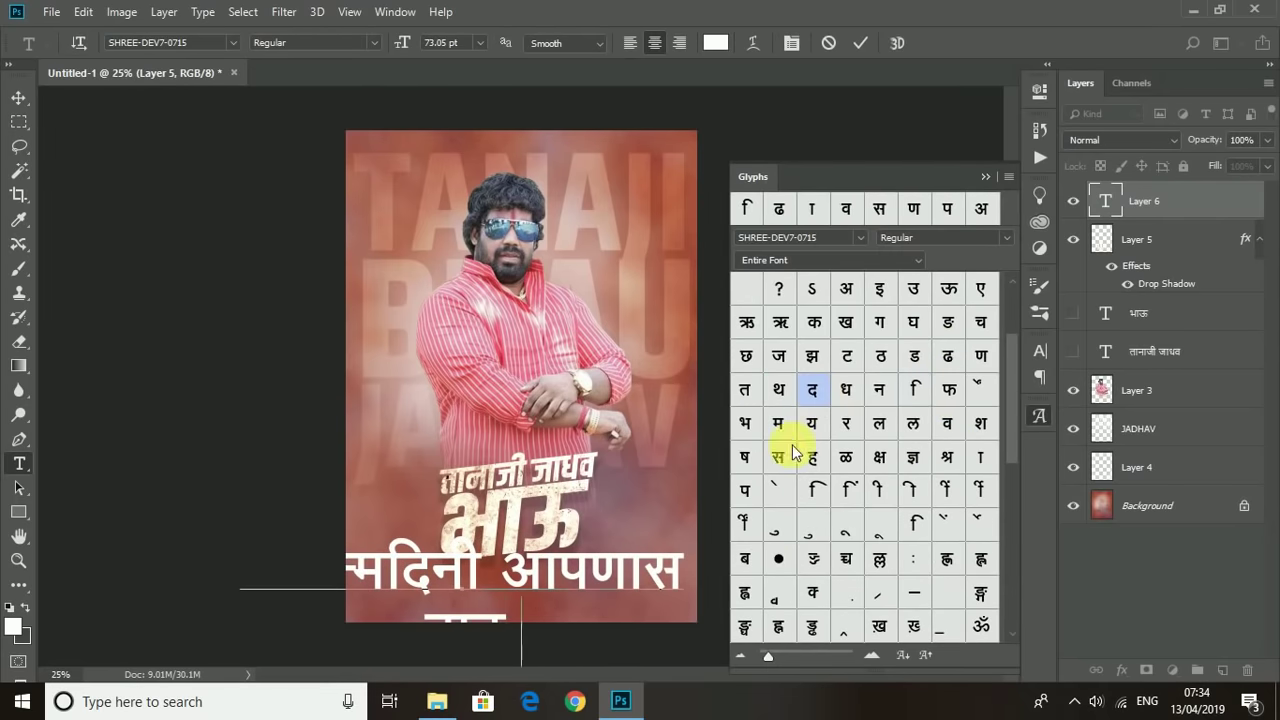
scroll(840, 480, "up", 2)
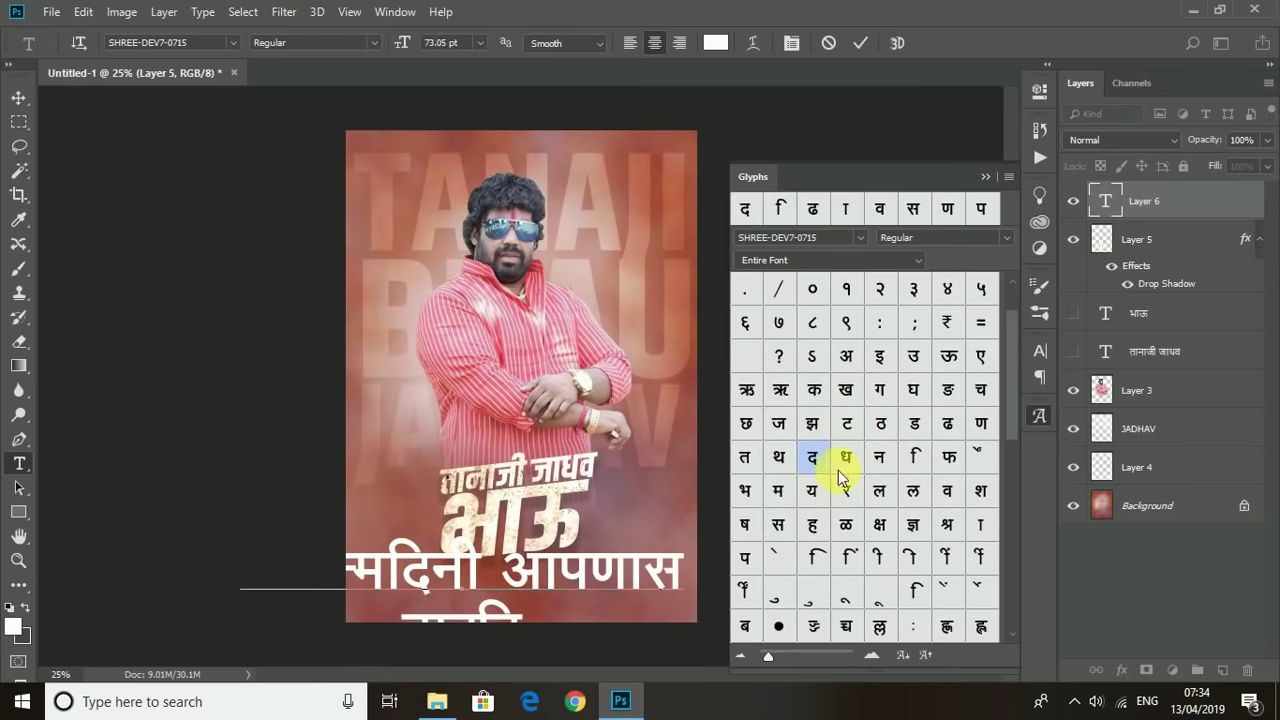
double_click(781, 525)
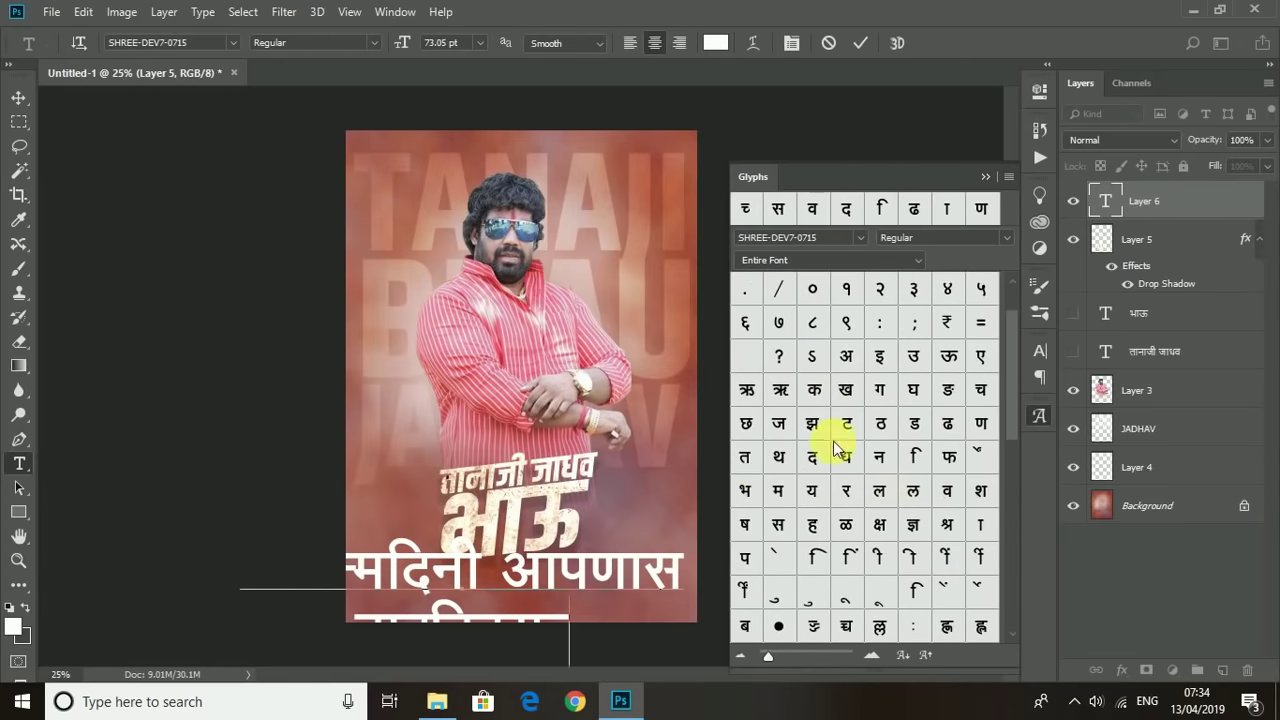
double_click(879, 456)
scroll(880, 522, "down", 4)
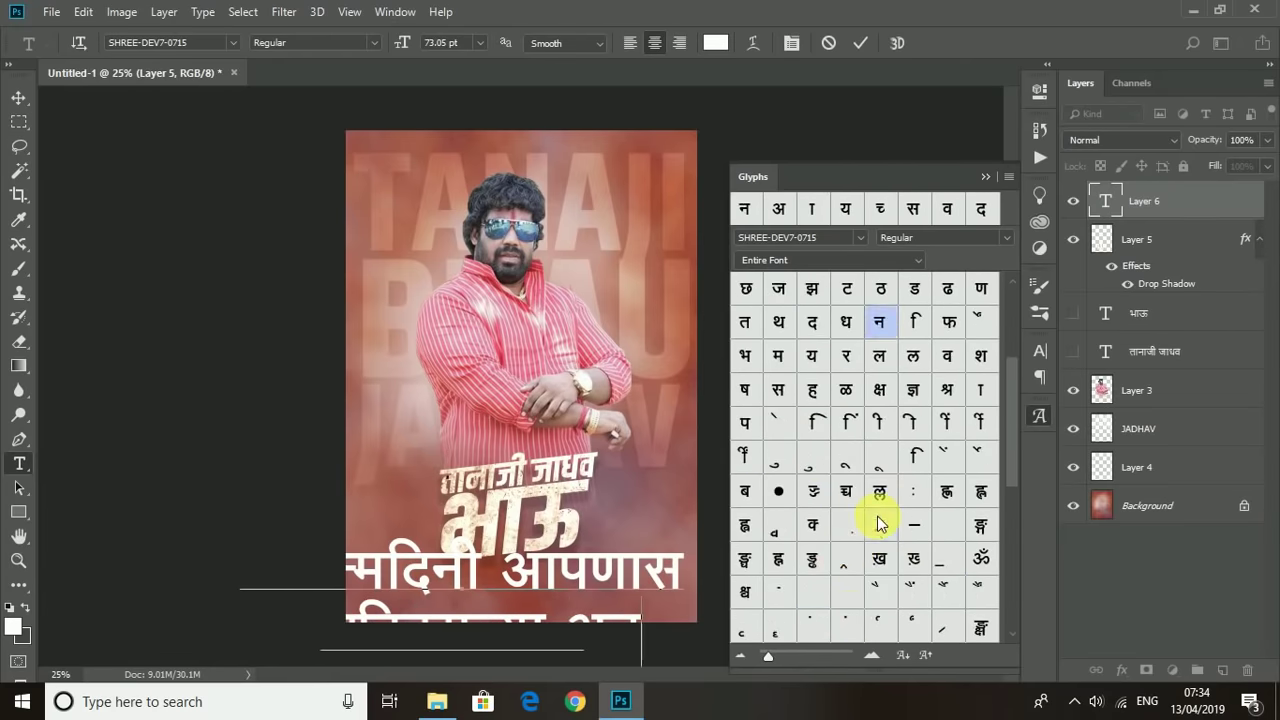
scroll(862, 533, "up", 4)
scroll(866, 535, "down", 4)
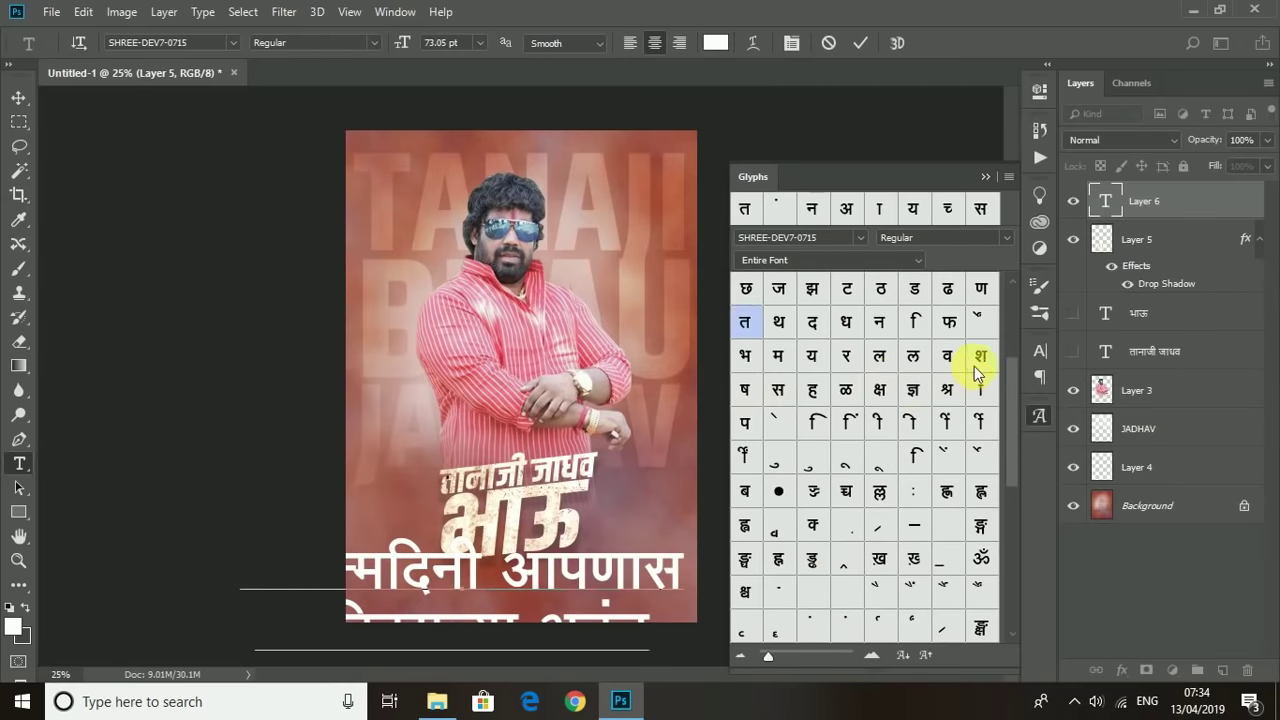
scroll(805, 458, "up", 4)
scroll(905, 500, "down", 4)
double_click(971, 537)
scroll(775, 387, "up", 2)
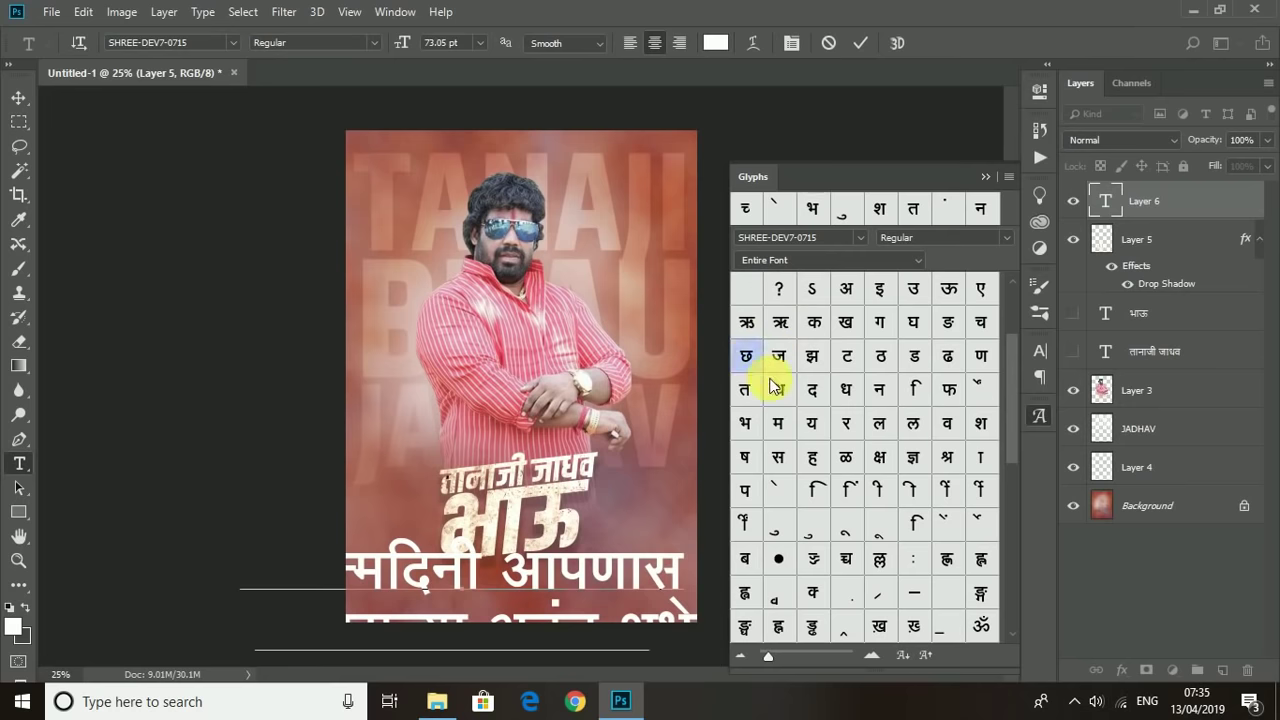
left_click(983, 177)
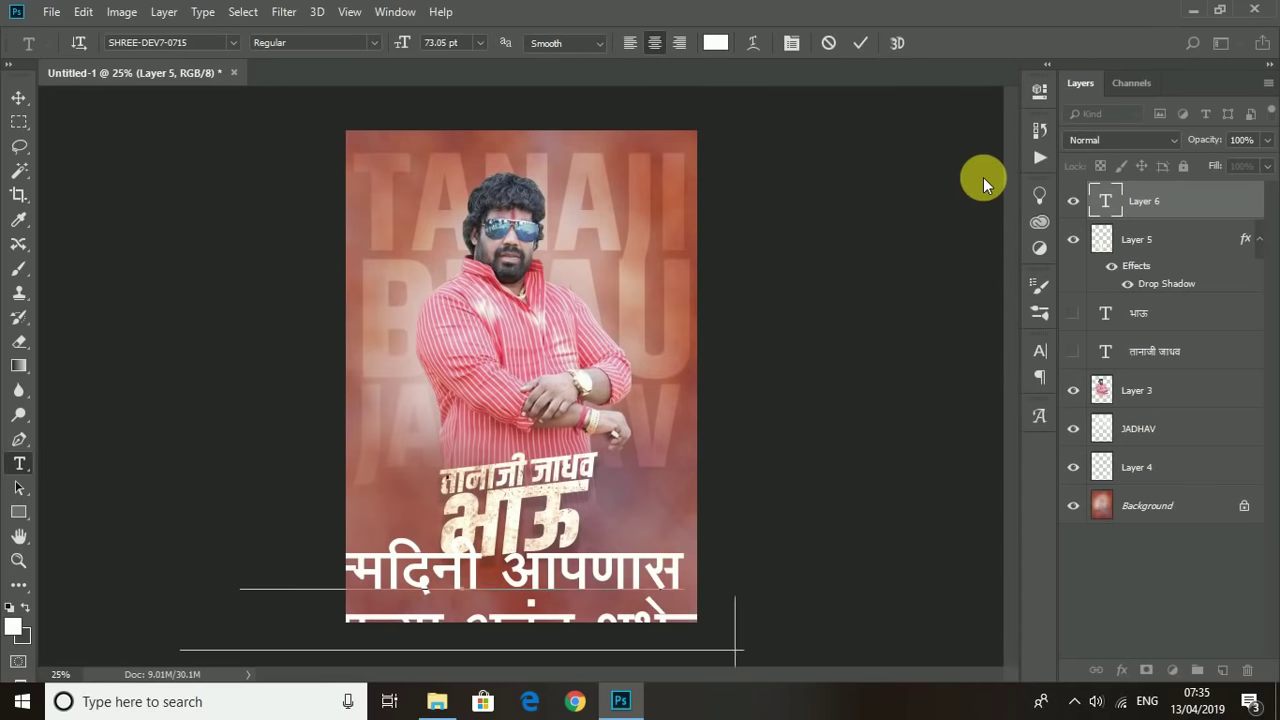
Step: Commit the greeting and scale it down to fit under the title
key("ctrl+Return")
key("ctrl+t")
mouse_move(714, 534)
left_mouse_down()
mouse_move(580, 572)
mouse_move(571, 557)
left_mouse_up()
key("Return")
Step: Complete शुभेच्छा with ा, append '..', and add a space after या
key("ctrl+plus")
key("t")
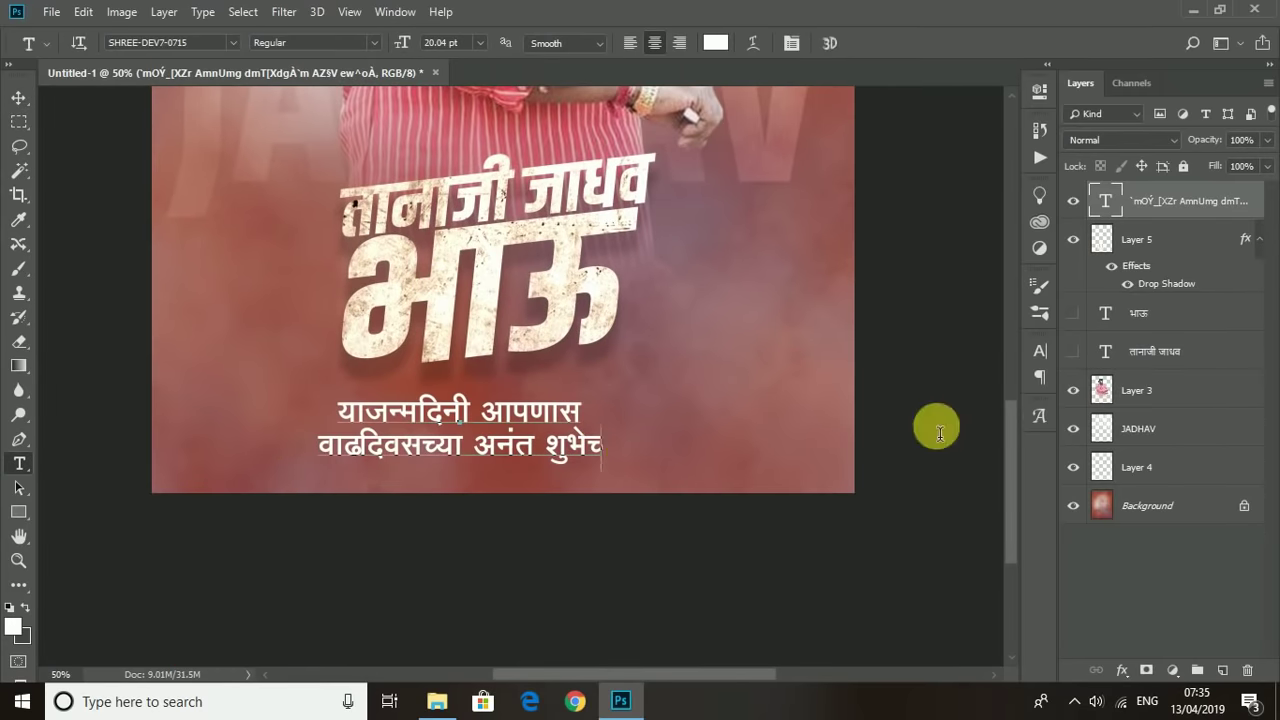
left_click(632, 457)
left_click(1040, 415)
double_click(981, 461)
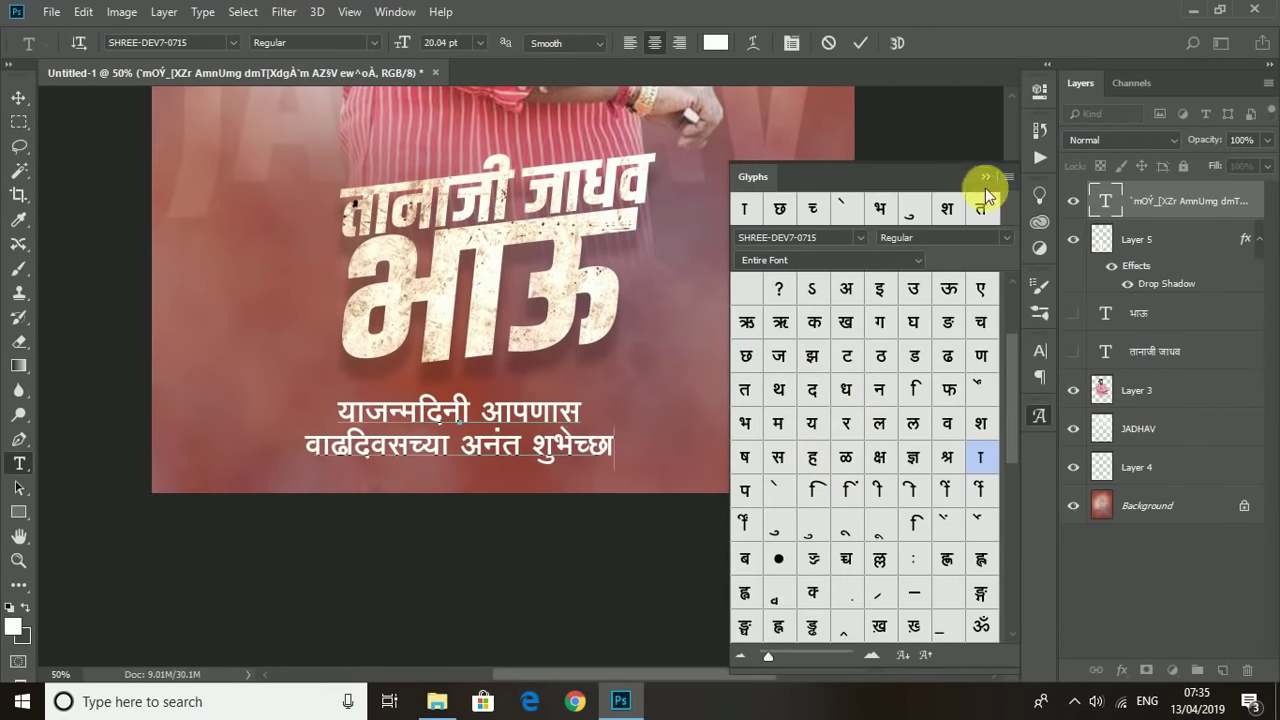
left_click(986, 180)
type("..!")
left_click(361, 411)
left_click(19, 97)
Step: Reposition and rescale the greeting so it sits level just below भाऊ
left_click_drag(430, 440, 452, 427)
left_click_drag(651, 413, 586, 363)
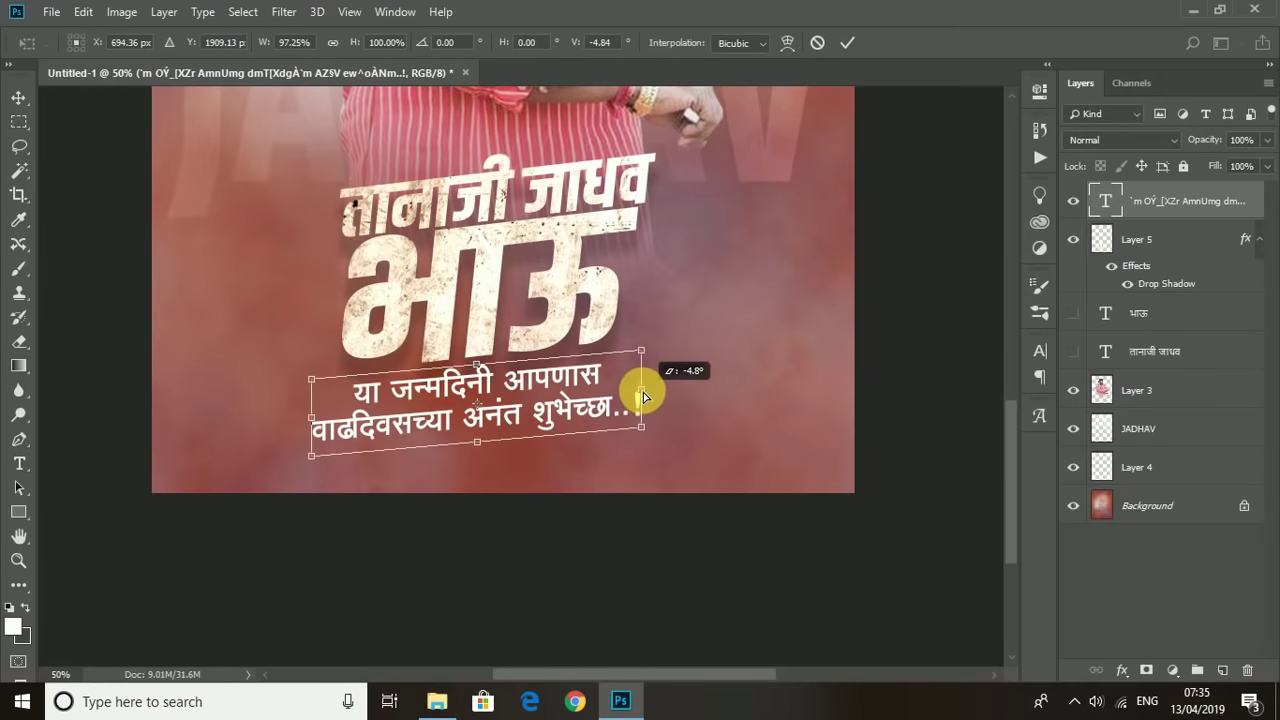
key("ctrl+z")
left_click_drag(600, 349, 592, 370)
left_click_drag(516, 440, 514, 418)
key("Return")
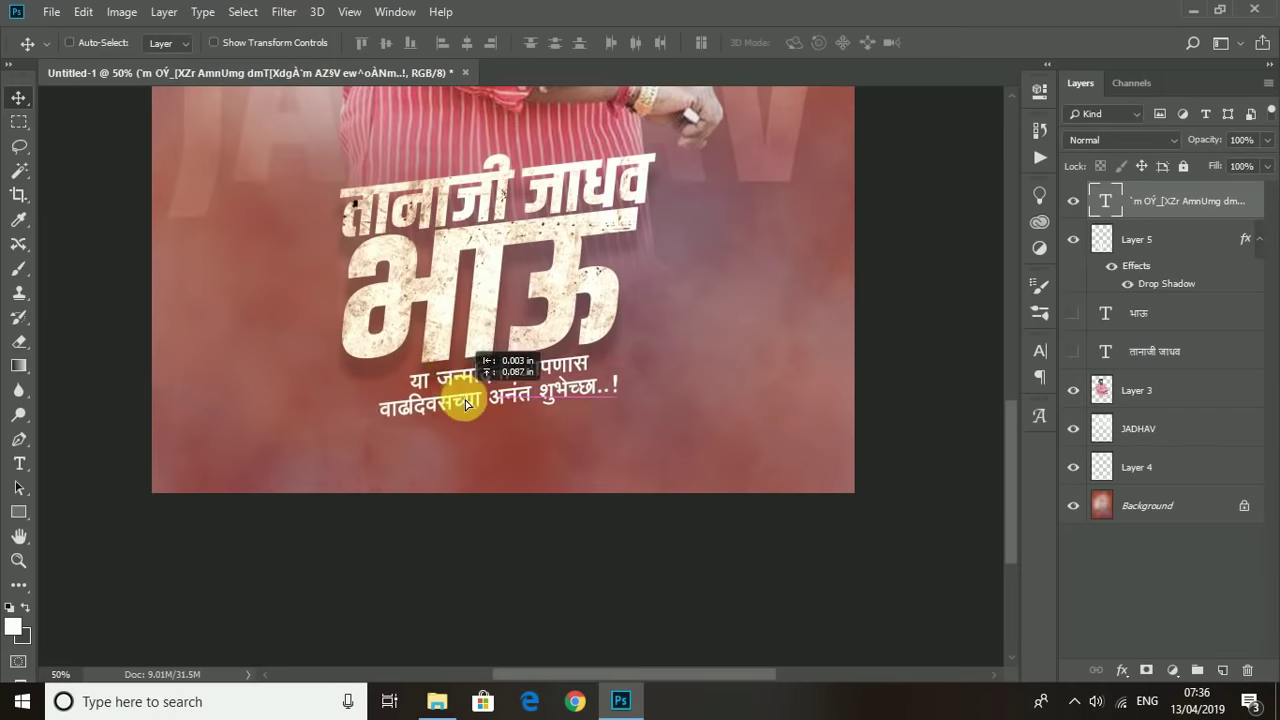
key("ctrl+minus")
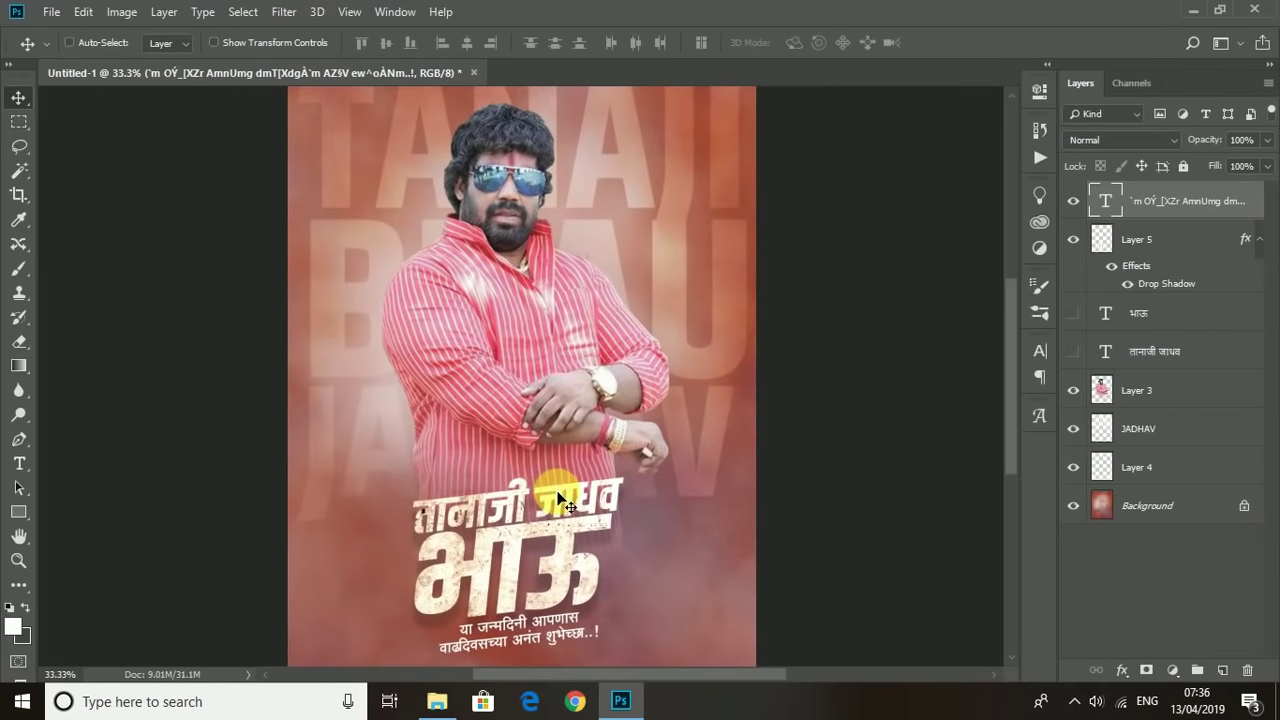
scroll(562, 503, "down", 3)
left_click(491, 314, "ctrl")
right_click(523, 423)
left_click(512, 418)
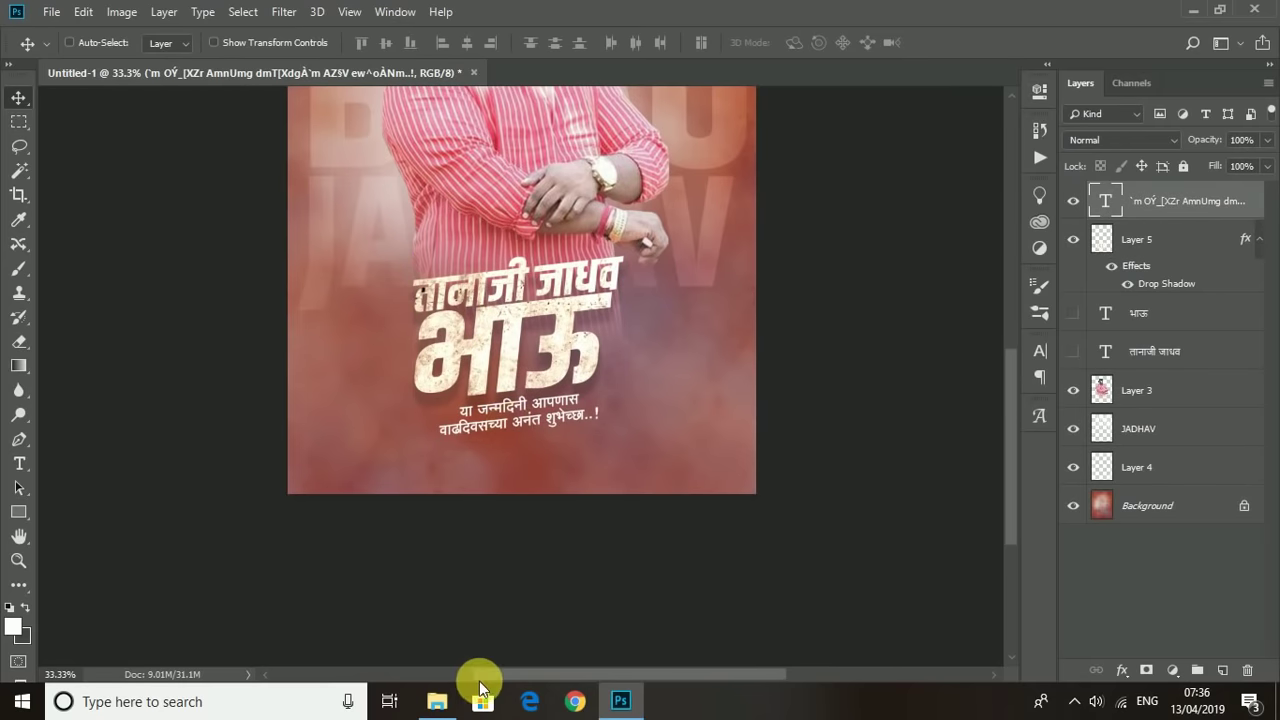
left_click(1193, 11)
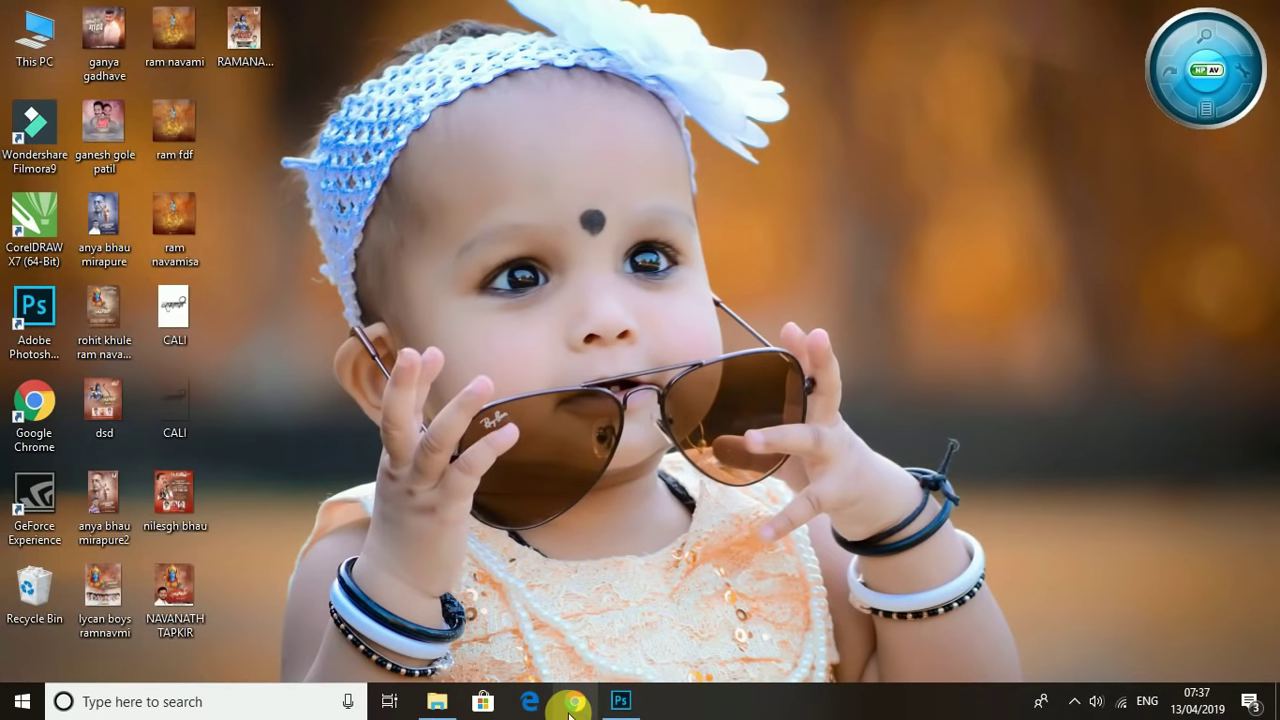
left_click(617, 703)
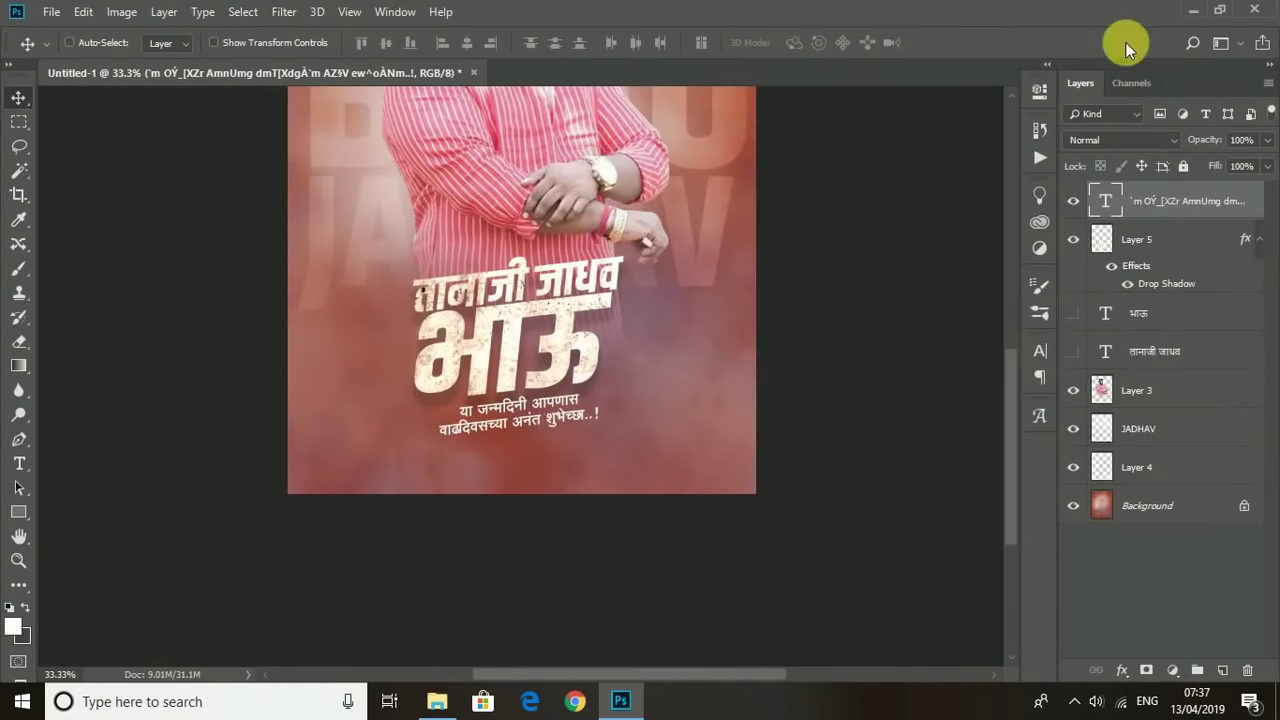
right_click(508, 489)
left_click(515, 493)
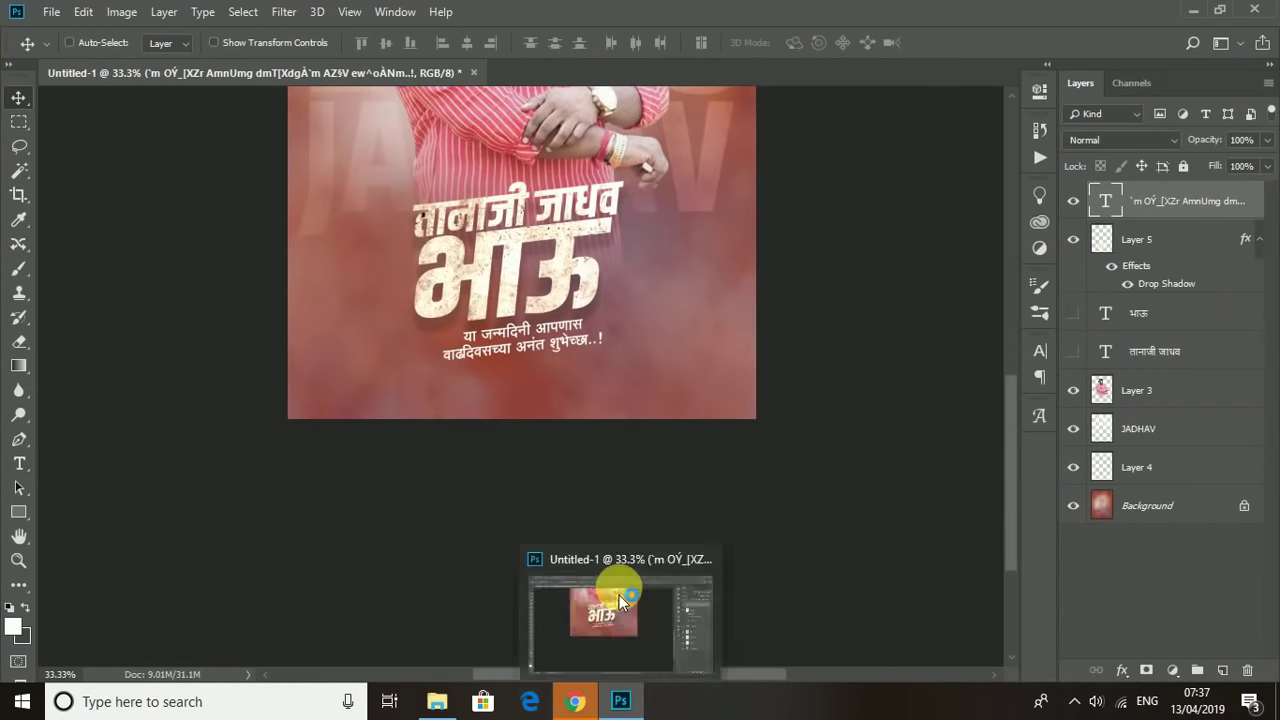
scroll(491, 477, "up", 1)
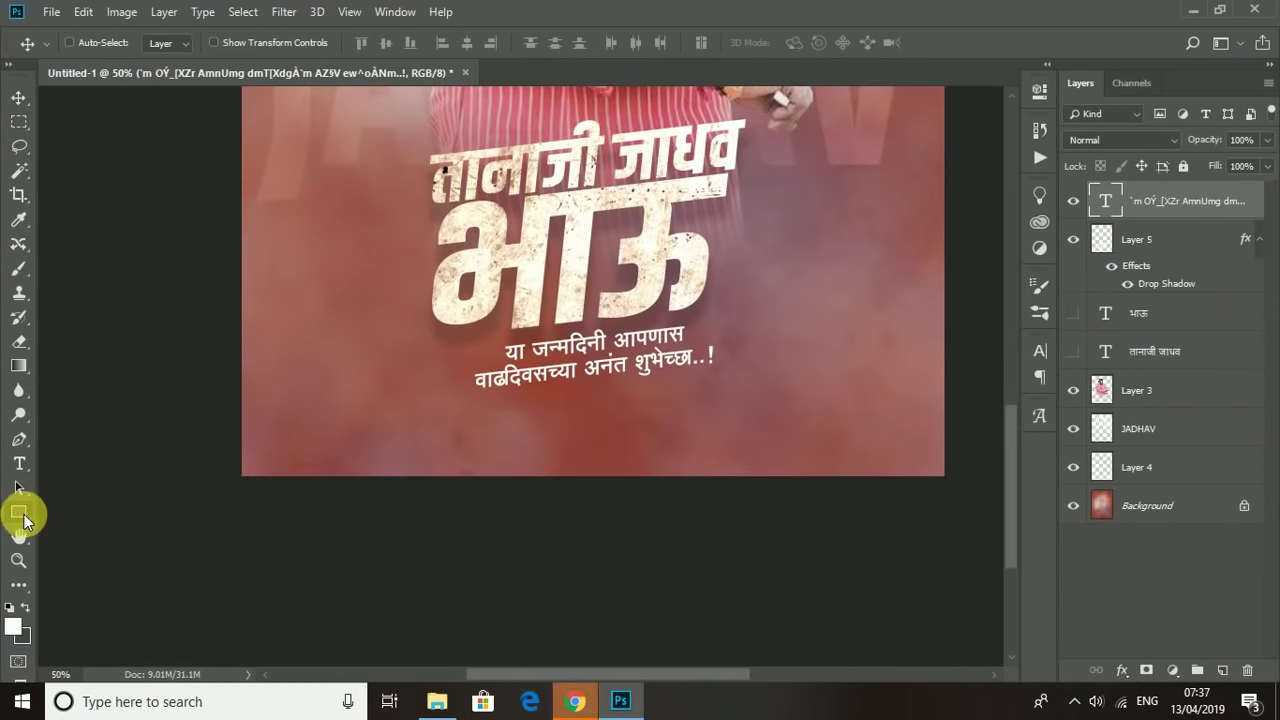
left_click(15, 509)
Step: Draw a small yellow-filled dot near the poster's lower left and nudge it left
left_click(90, 548)
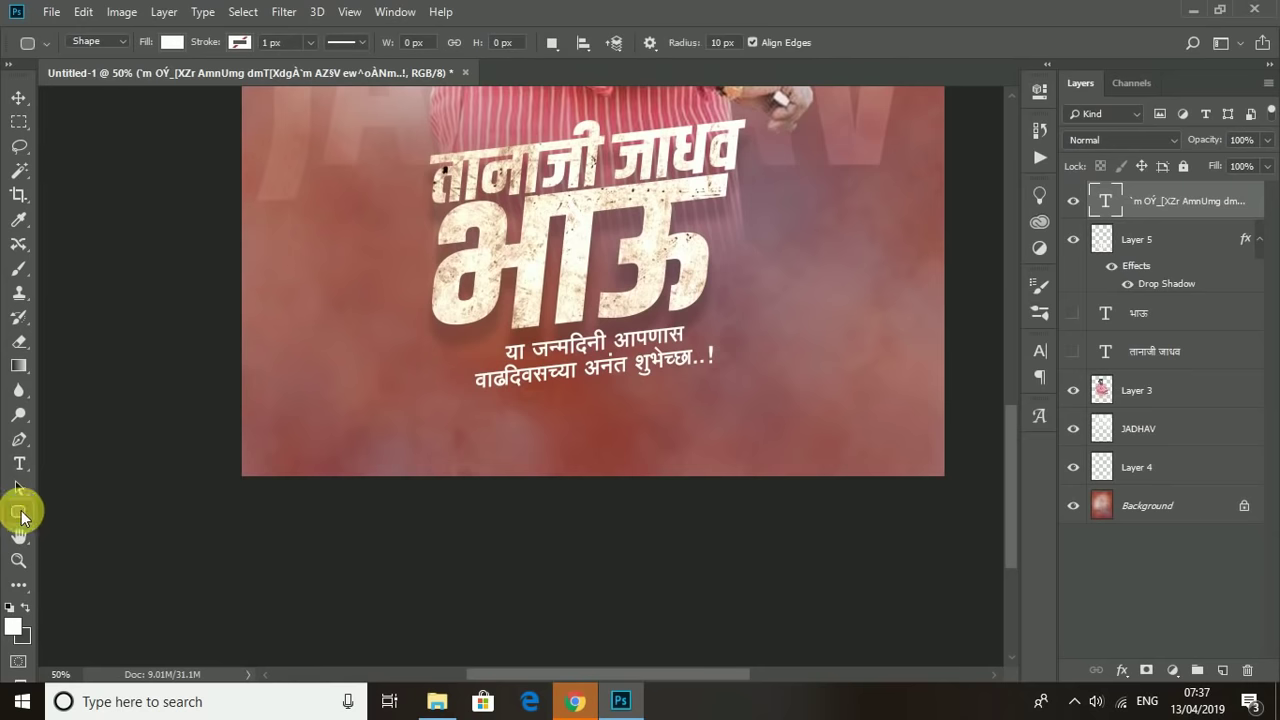
left_click_drag(425, 465, 420, 461)
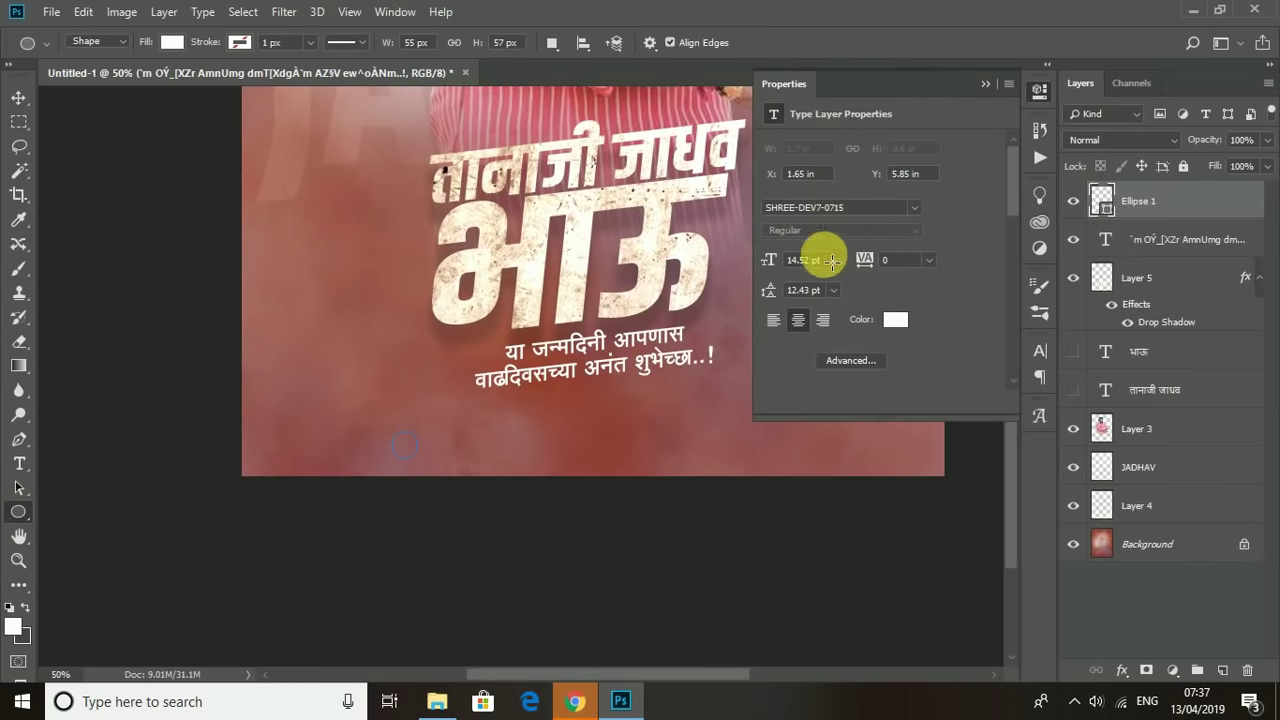
left_click(772, 231)
left_click(794, 350)
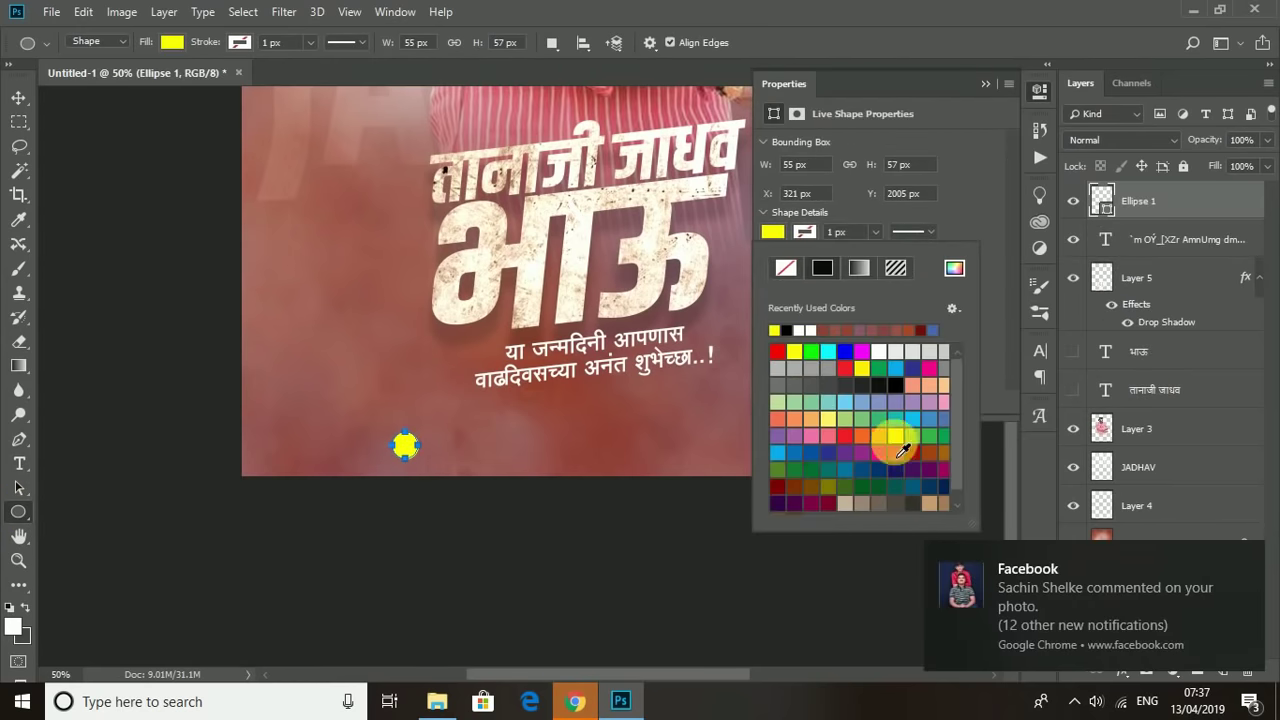
left_click(985, 83)
key("v")
mouse_move(401, 441)
left_mouse_down()
mouse_move(385, 441)
mouse_move(395, 457)
left_mouse_up()
key("ctrl+t")
key("Return")
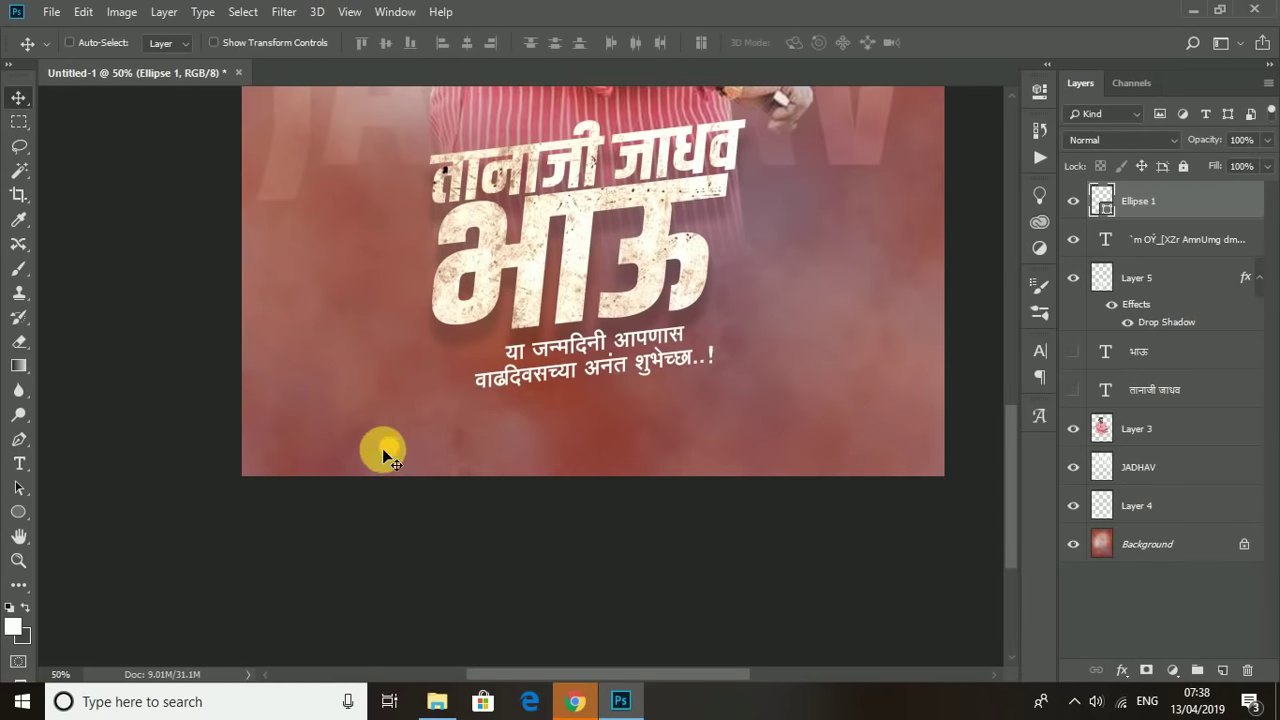
Step: Type the word शुभेच्छुक beside the dot using the Glyphs panel
left_click(19, 463)
left_click(400, 457)
left_click(1040, 415)
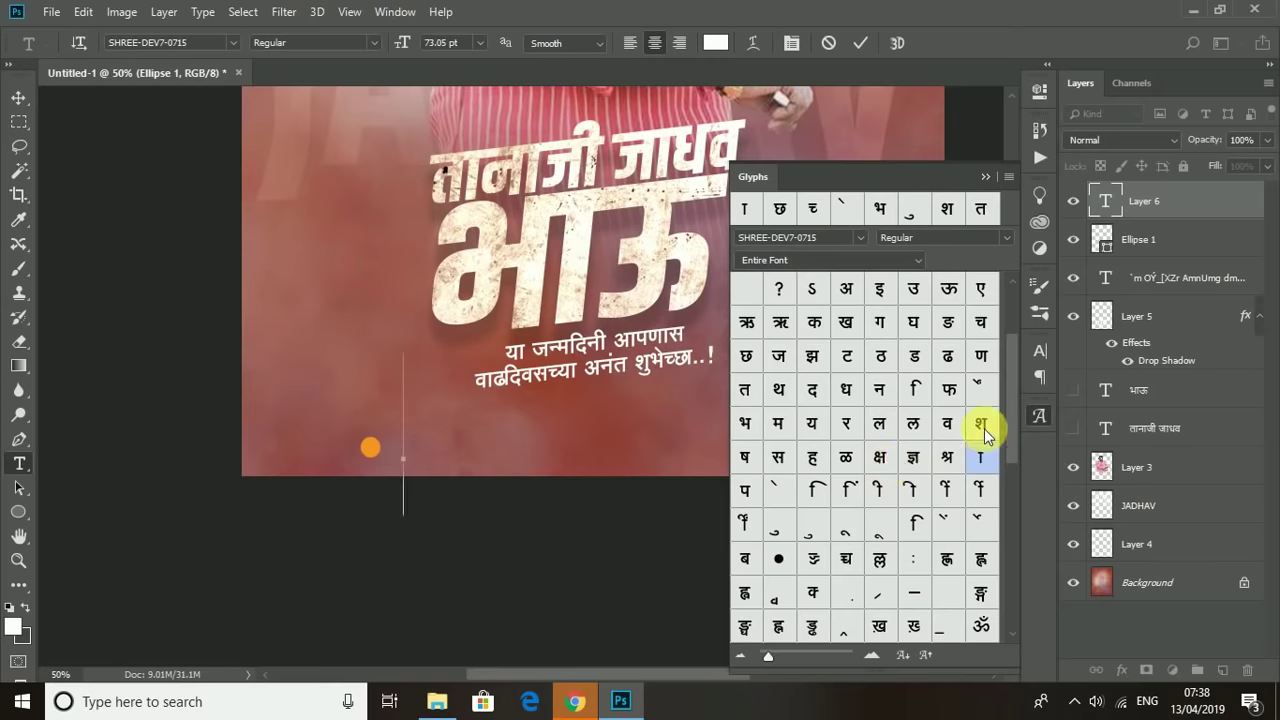
type("श")
double_click(778, 390)
scroll(766, 469, "up", 5)
double_click(743, 423)
double_click(779, 355)
scroll(865, 468, "down", 5)
scroll(743, 360, "up", 5)
double_click(745, 355)
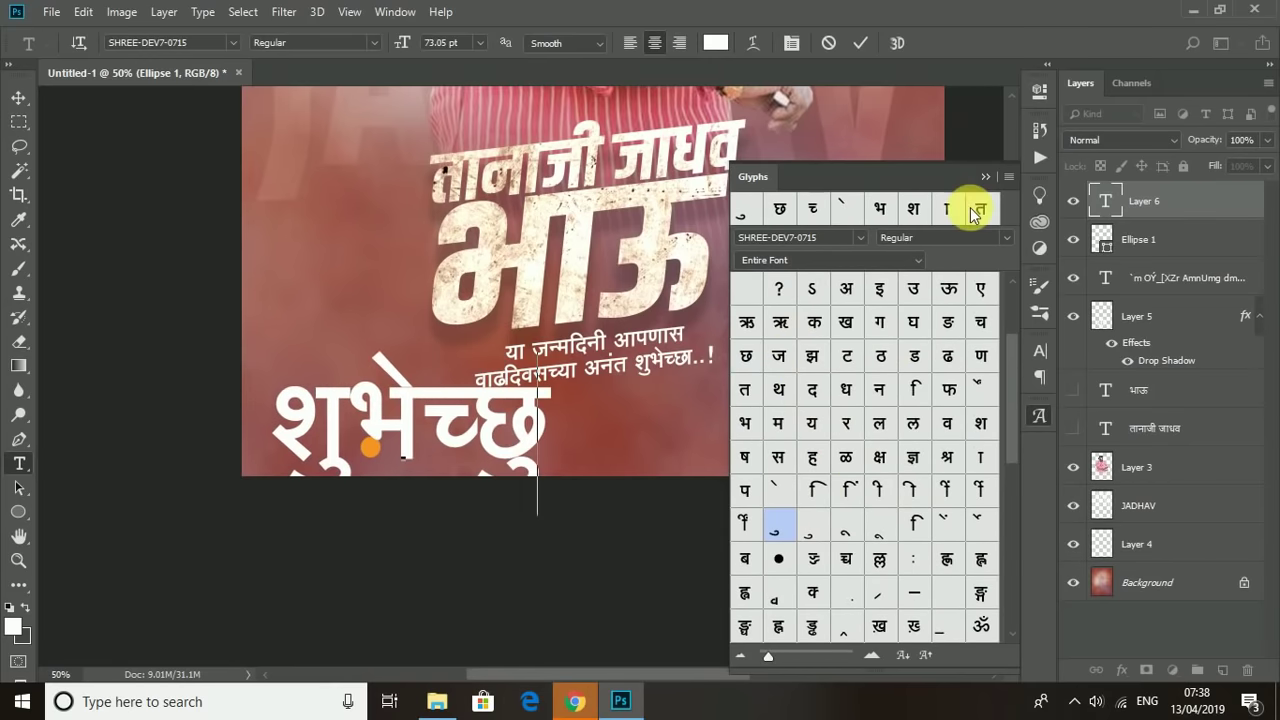
double_click(815, 322)
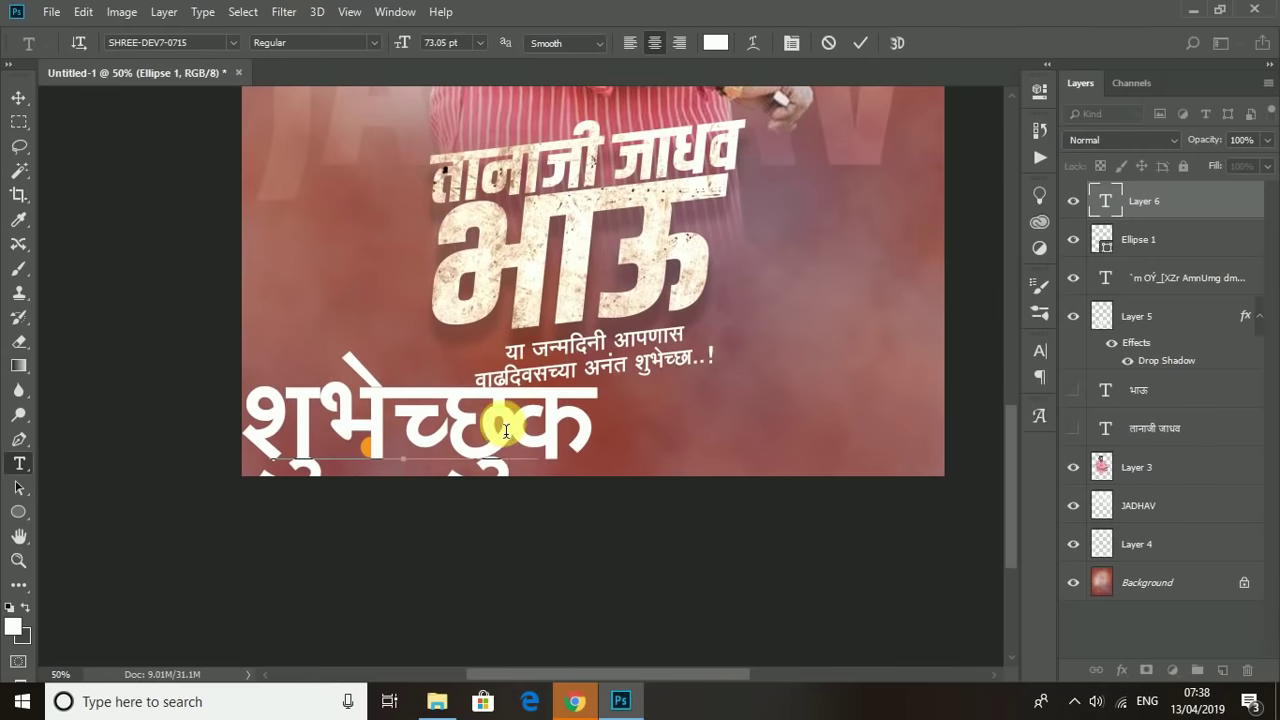
Step: Commit शुभेच्छुक and shrink it to a small label size
left_click(18, 97)
key("ctrl+t")
mouse_move(600, 352)
left_mouse_down()
mouse_move(447, 402)
mouse_move(470, 402)
left_mouse_up()
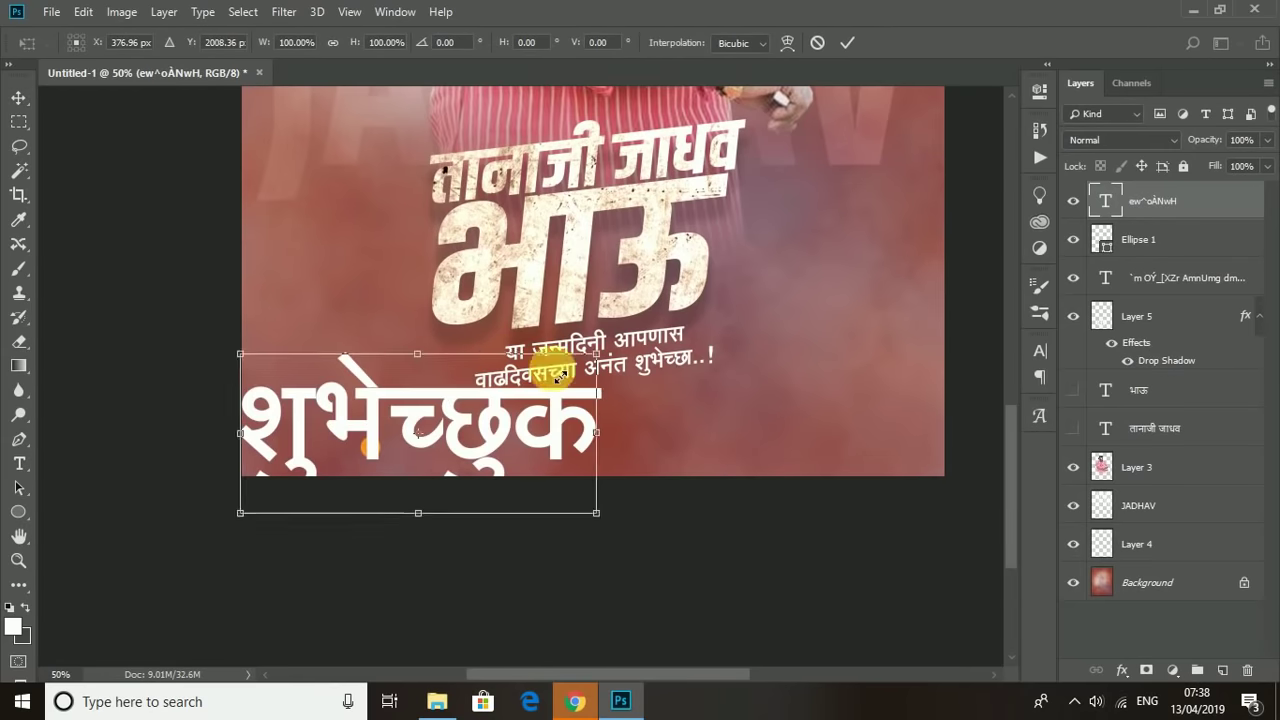
left_click_drag(458, 420, 447, 430)
key("Return")
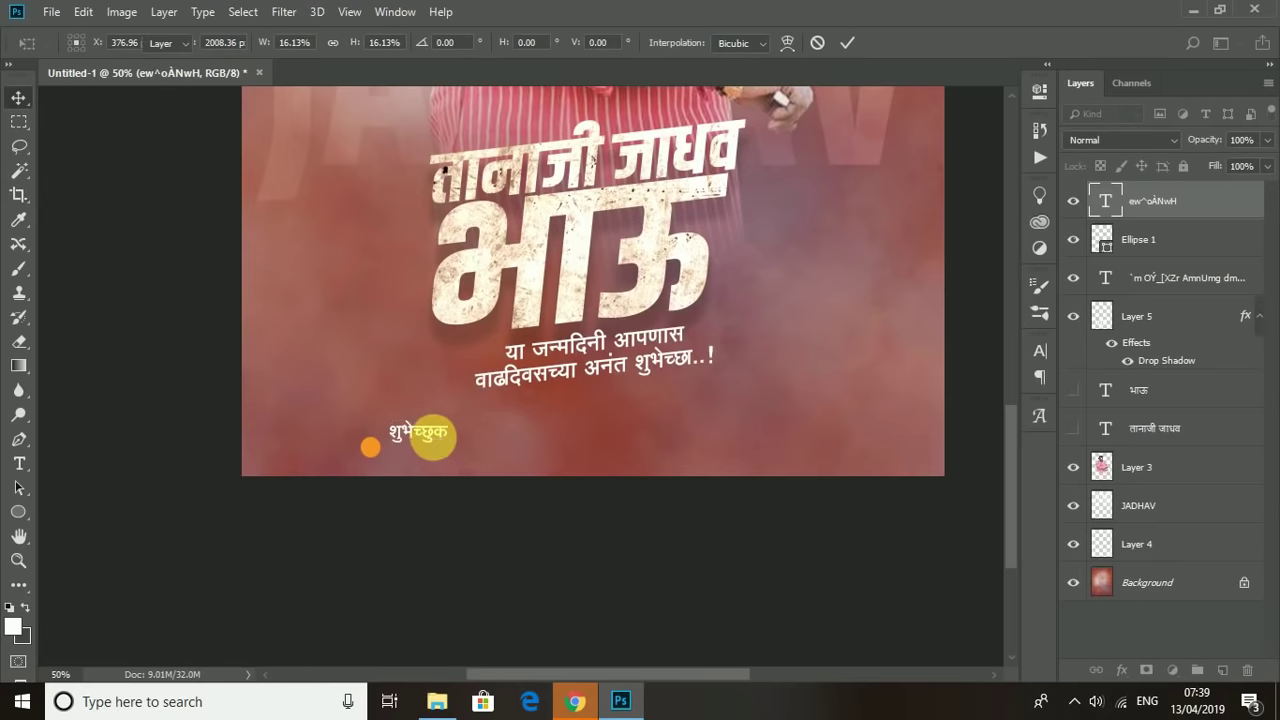
key("t")
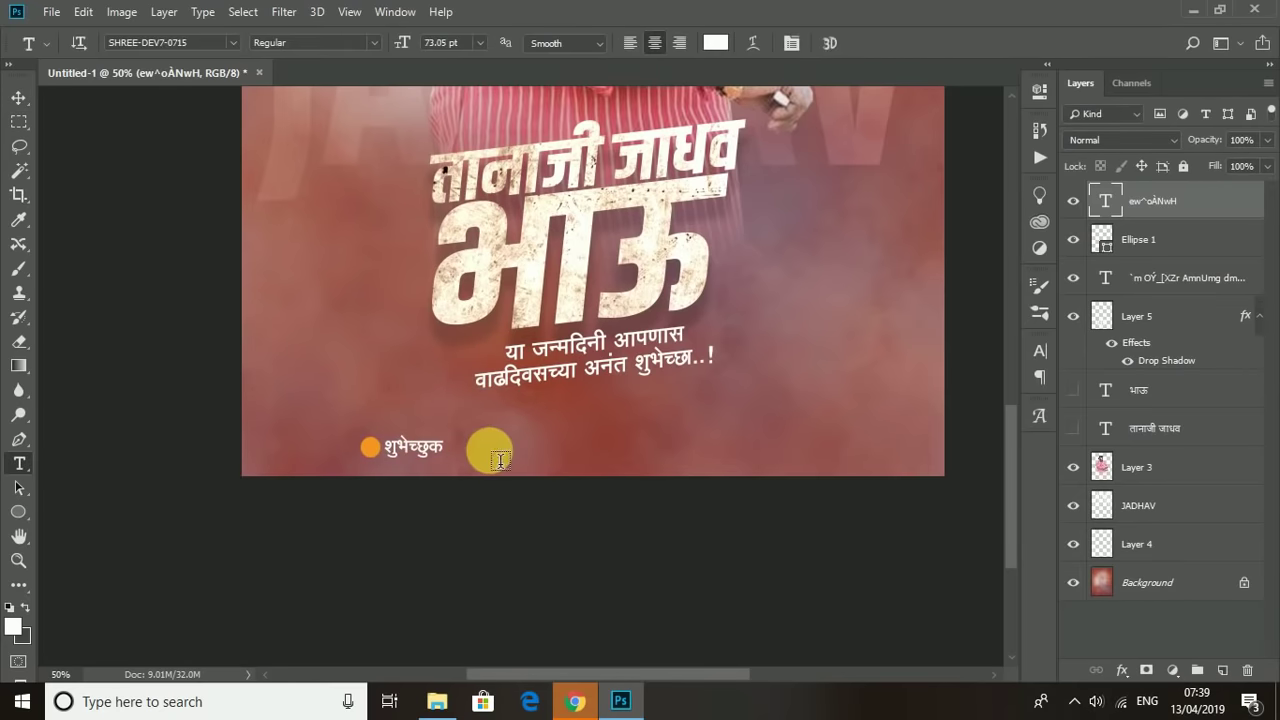
left_click(490, 449)
left_click(1040, 415)
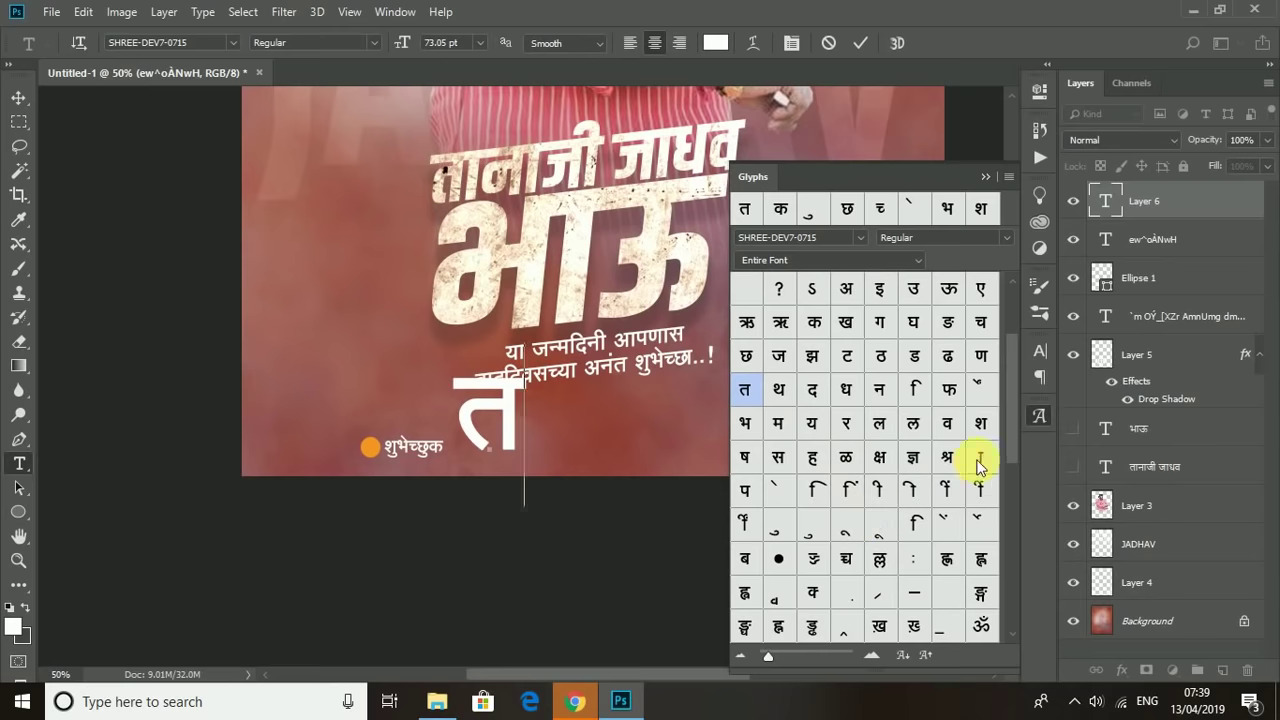
double_click(980, 457)
double_click(878, 389)
double_click(778, 355)
double_click(945, 489)
double_click(744, 423)
double_click(980, 457)
double_click(949, 288)
double_click(778, 355)
double_click(980, 457)
double_click(846, 389)
double_click(946, 423)
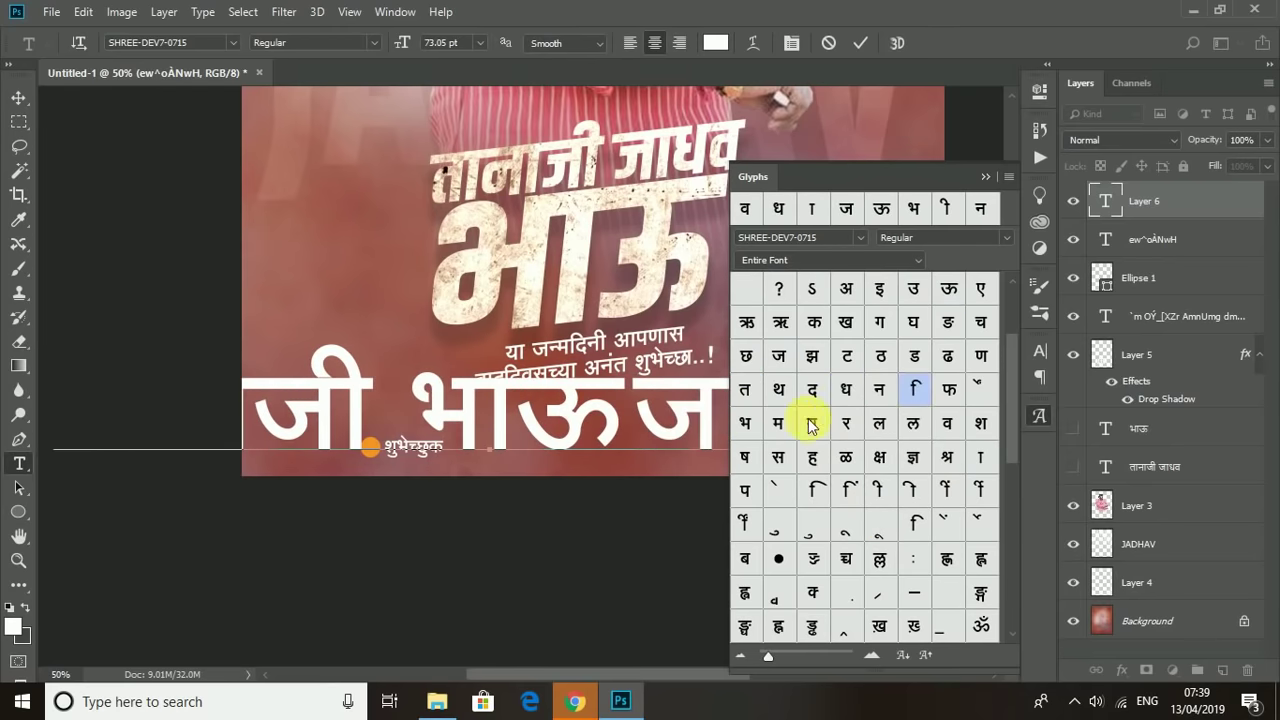
double_click(913, 389)
double_click(894, 535)
double_click(757, 514)
double_click(910, 400)
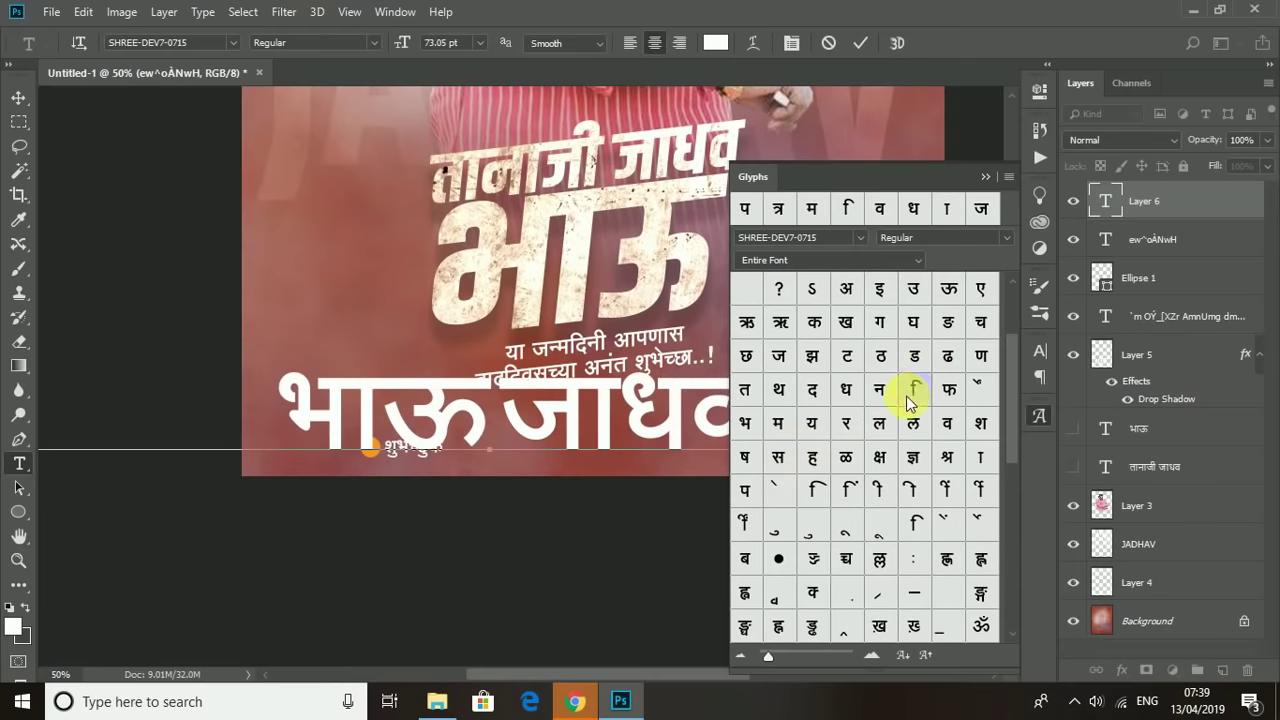
double_click(846, 423)
Step: Commit the line and shrink it to fit the poster width
left_click(18, 97)
key("ctrl+t")
key("ctrl+minus")
key("ctrl+minus")
left_click_drag(797, 549, 560, 545)
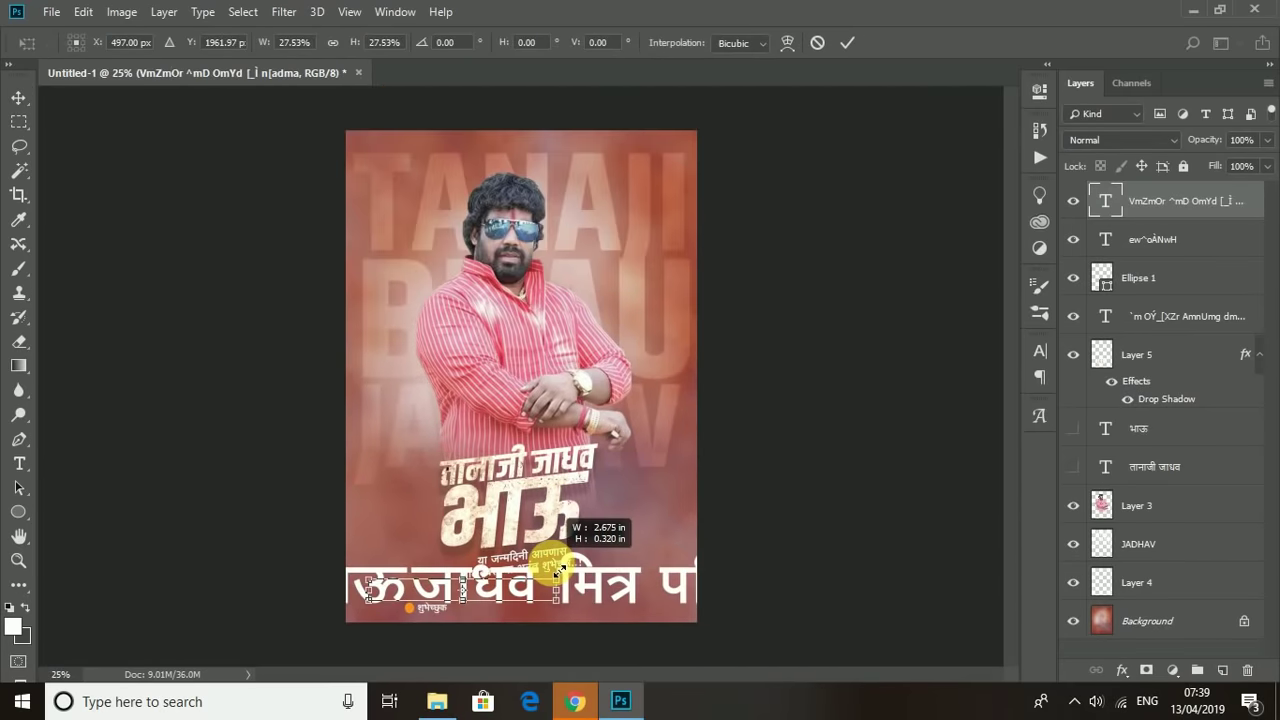
key("Return")
Step: Select the line's layer and move it beside शुभेच्छुक
key("ctrl+plus")
key("ctrl+plus")
right_click(303, 282)
left_click(325, 289)
scroll(312, 298, "right", 2)
mouse_move(312, 298)
left_mouse_down()
mouse_move(491, 329)
mouse_move(803, 337)
left_mouse_up()
Step: Change the line's font to SHREE-DEV7-3690 and adjust its position
left_click(19, 463)
left_click(231, 43)
type("0695")
key("Return")
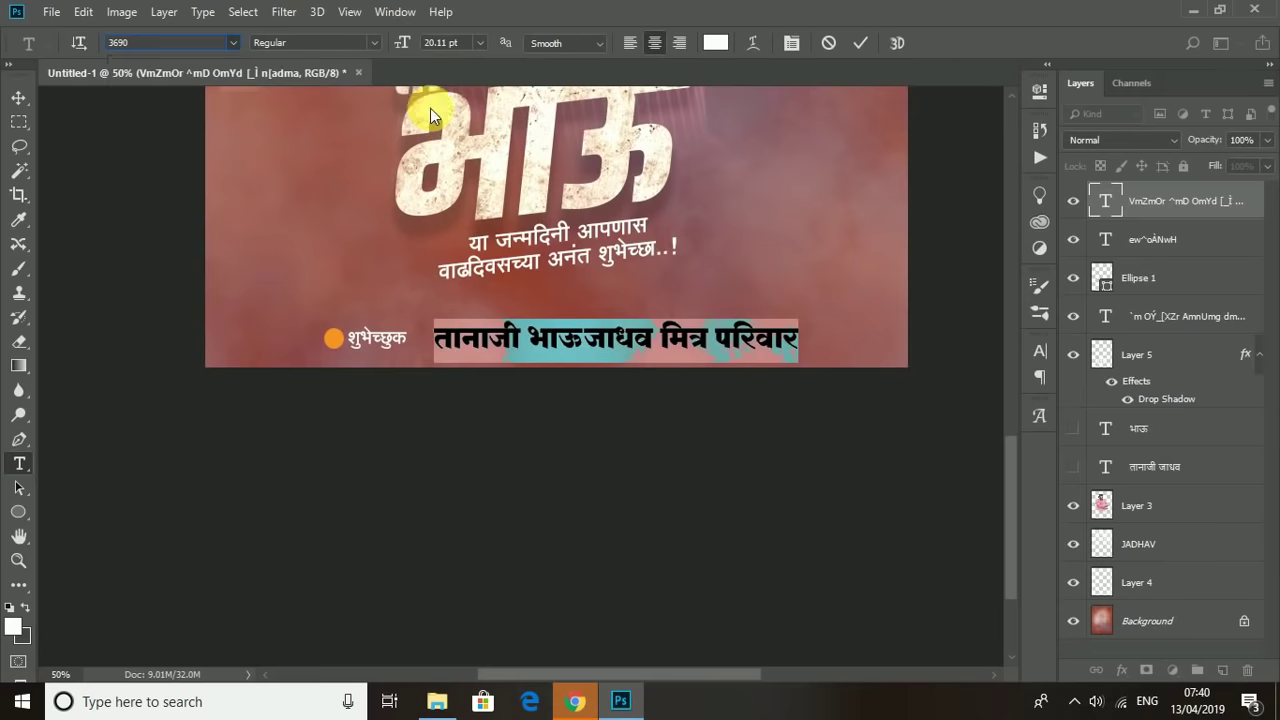
key("ctrl+Return")
left_click_drag(443, 334, 453, 340)
Step: Colour the whole well-wisher line pale yellow
left_click(19, 463)
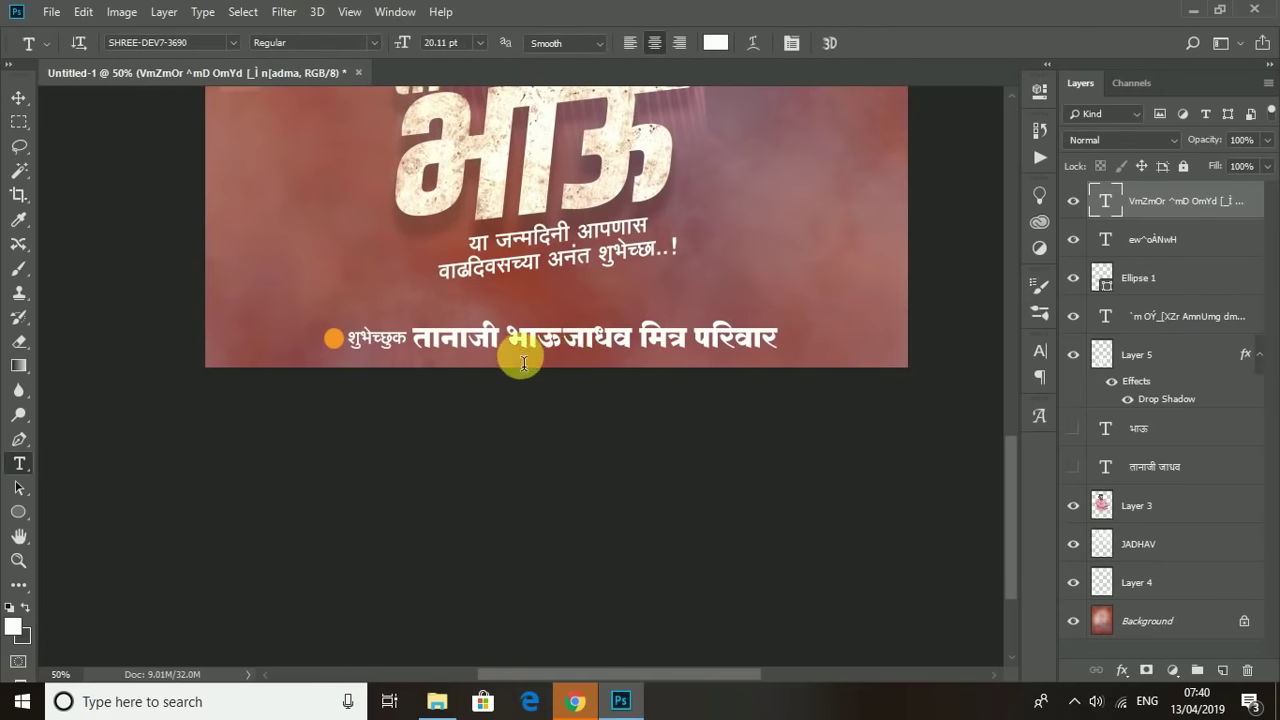
left_click(19, 97)
double_click(1105, 200)
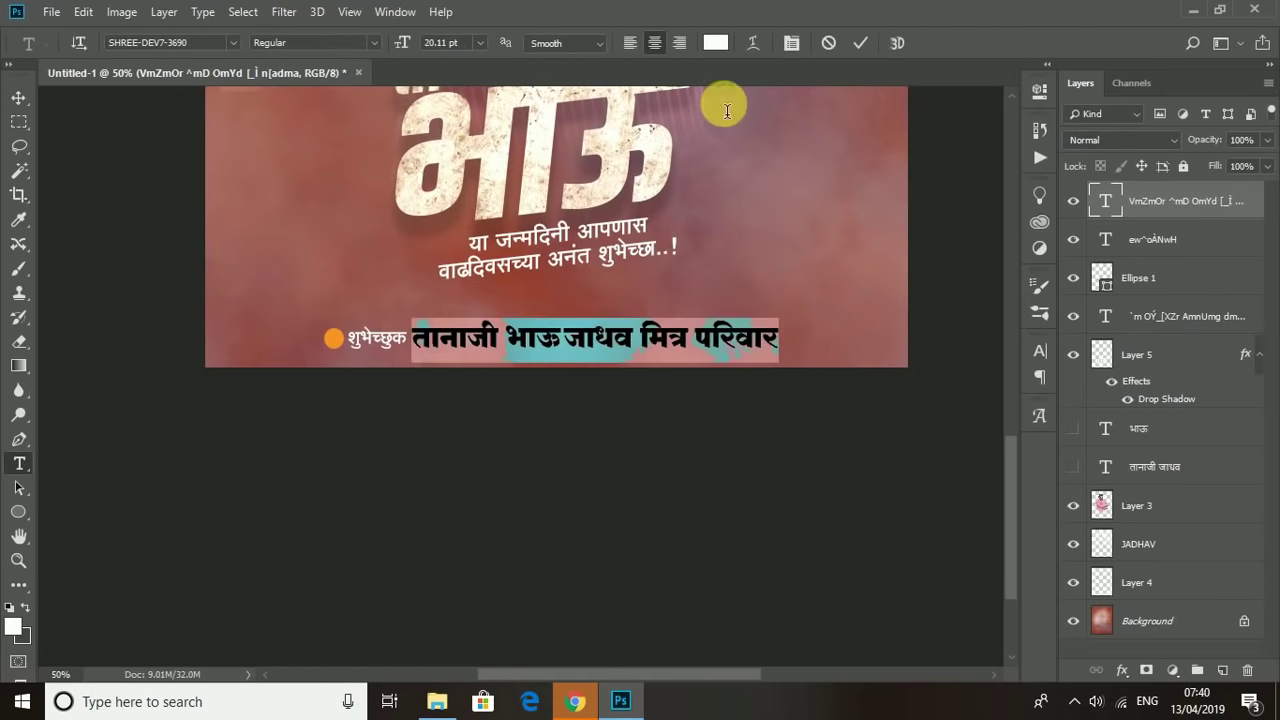
left_click(716, 42)
left_click(961, 571)
left_click(1130, 346)
left_click(860, 42)
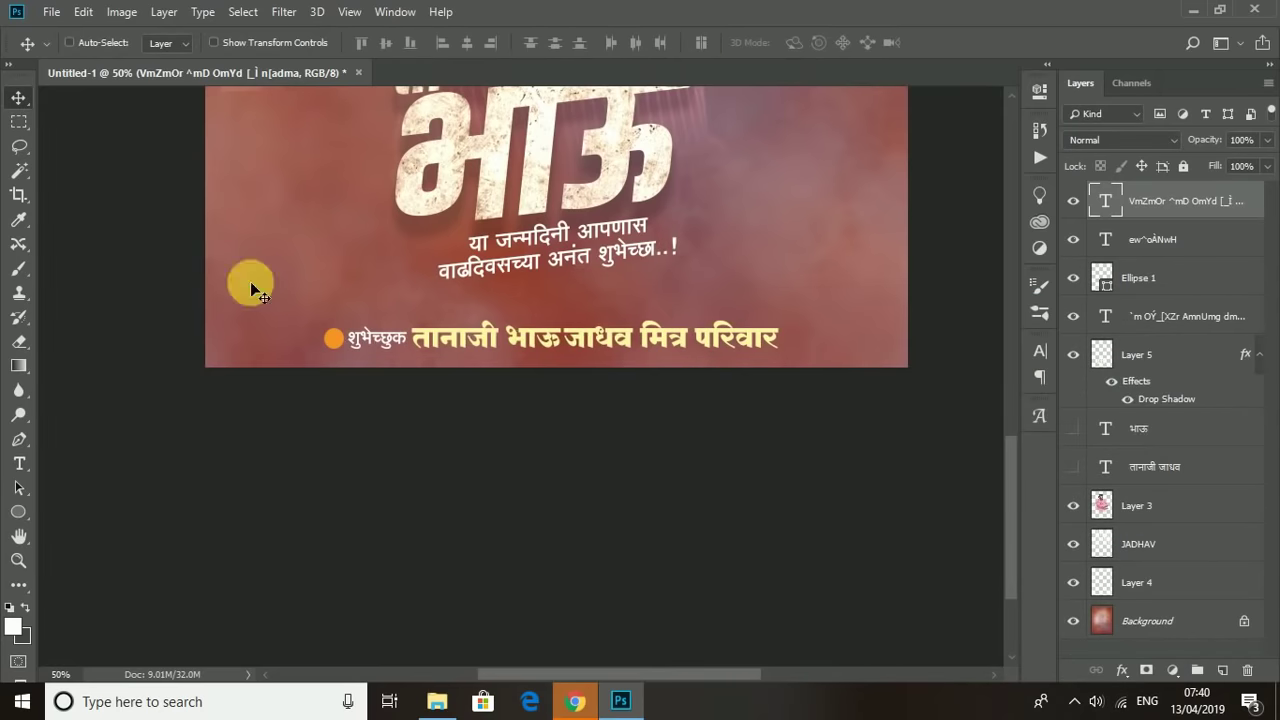
Step: Shift the शुभेच्छुक word and dot slightly right
right_click(377, 341)
left_click(360, 336)
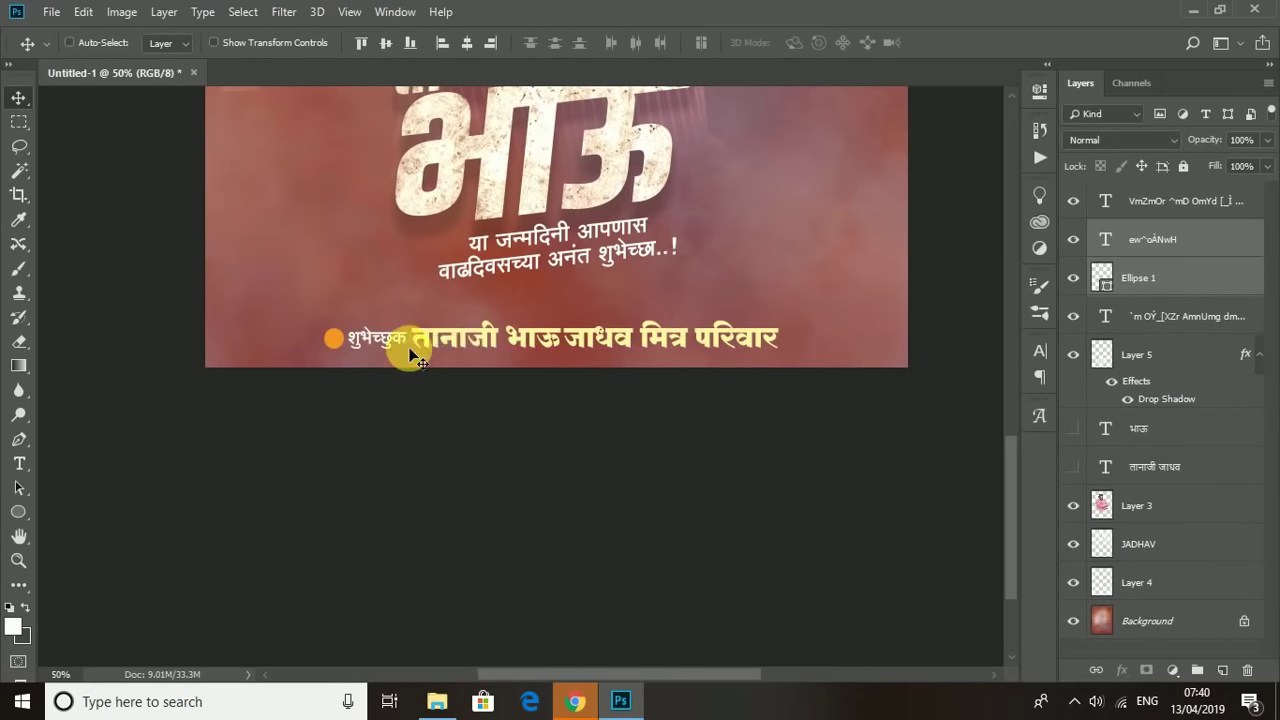
mouse_move(432, 341)
left_mouse_down()
mouse_move(465, 345)
mouse_move(455, 400)
mouse_move(469, 436)
left_mouse_up()
Step: Nudge the birthday greeting text slightly up and left, then zoom out
left_click(460, 425, "ctrl")
key("ctrl+t")
key("Return")
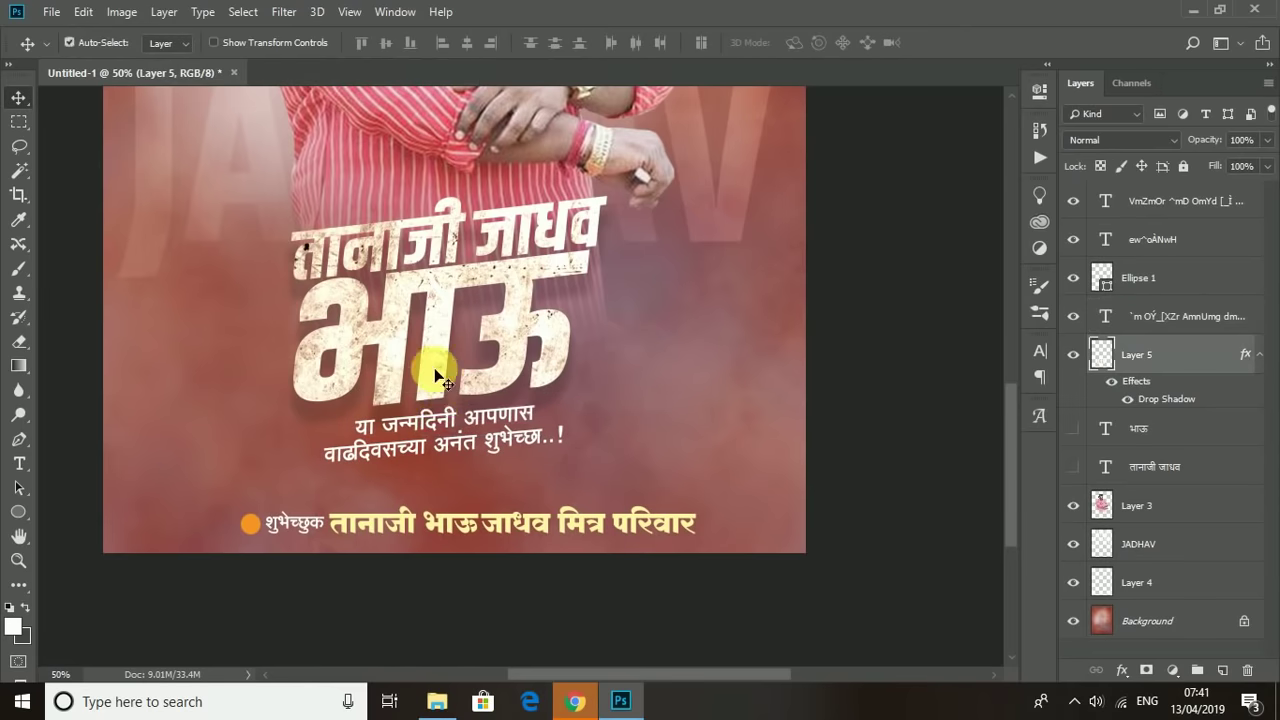
left_click_drag(443, 377, 446, 383)
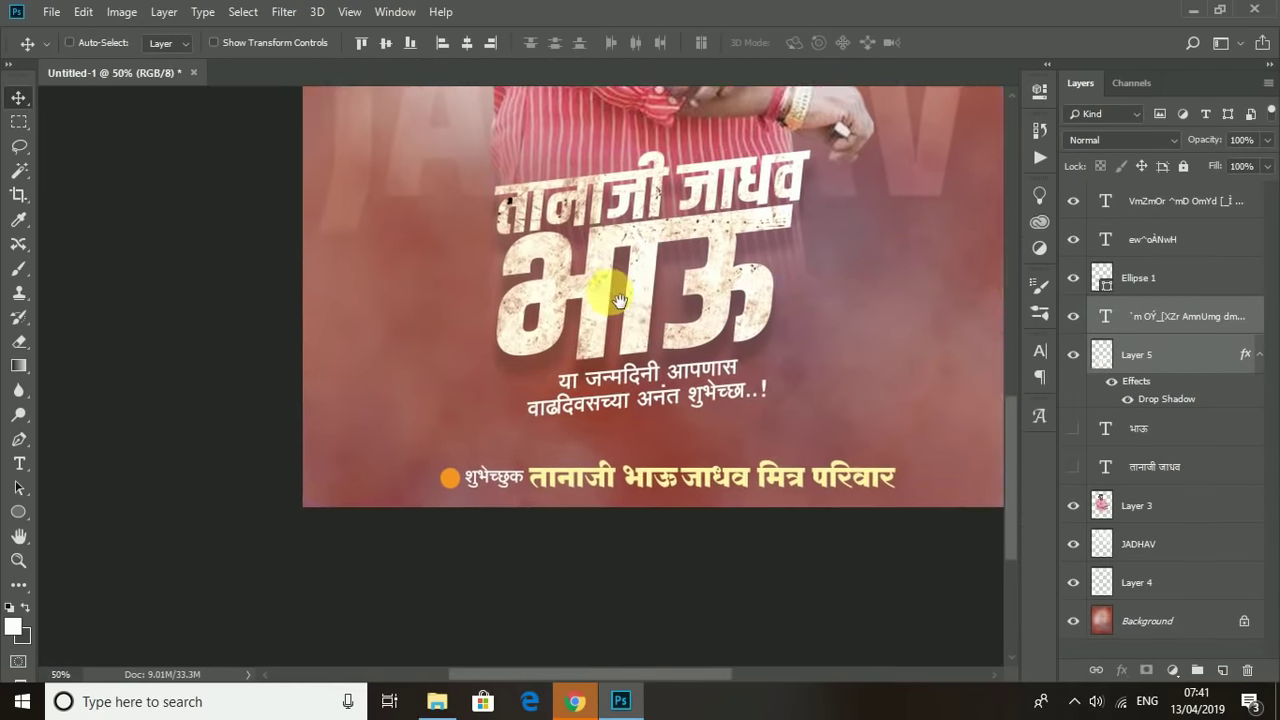
key("ctrl+minus")
Step: Open the orange glow image from the Devil Editz Special Gift folder
left_click(50, 11)
left_click(75, 57)
double_click(220, 150)
left_click(318, 150)
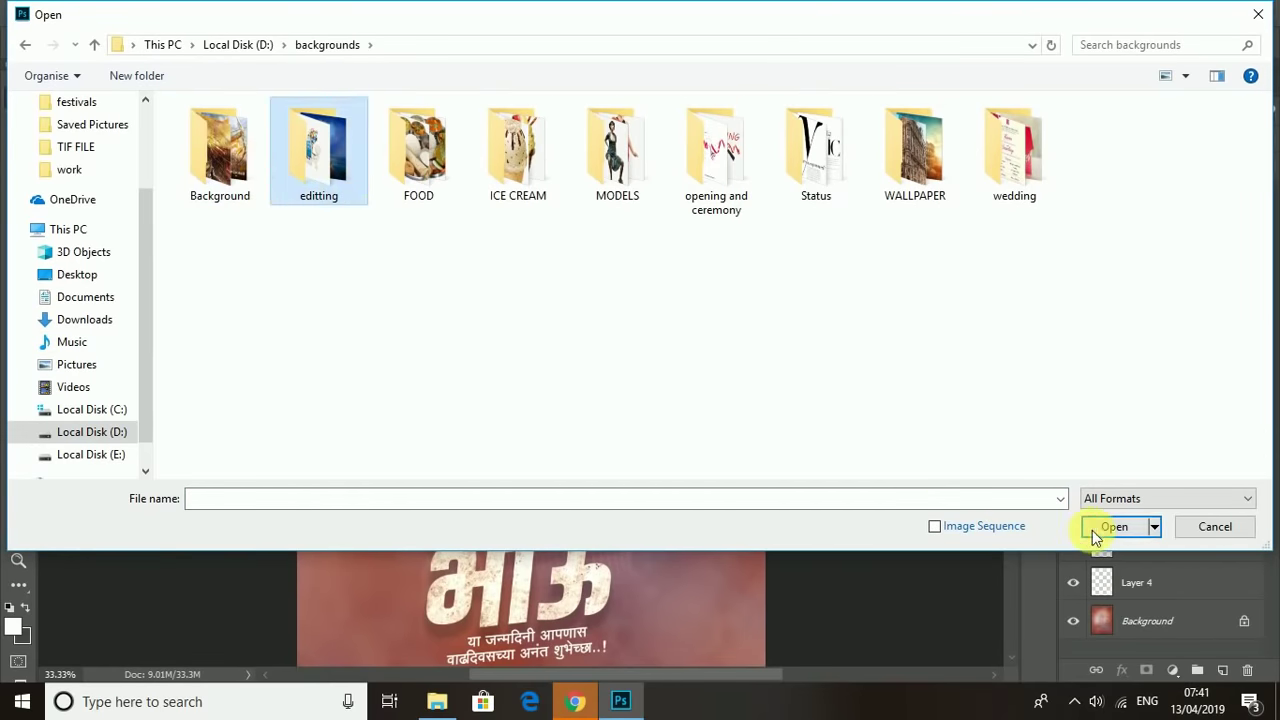
left_click(1114, 526)
double_click(220, 150)
scroll(812, 292, "down", 5)
scroll(866, 286, "up", 2)
double_click(866, 286)
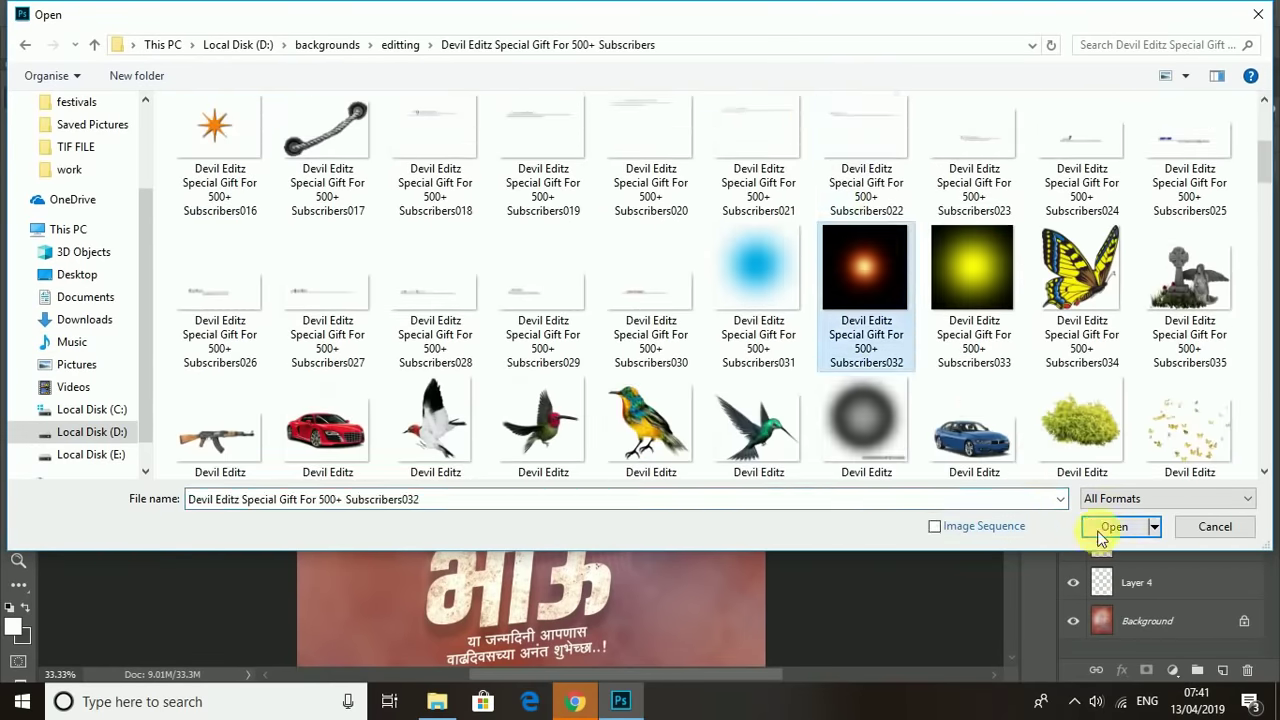
Step: Drag the glow into the poster, set it to Screen, and duplicate it twice
mouse_move(755, 500)
left_mouse_down()
mouse_move(535, 485)
mouse_move(452, 444)
mouse_move(575, 495)
mouse_move(622, 485)
left_mouse_up()
left_click(1122, 140)
left_click(1120, 297)
key("ctrl+t")
key("Return")
key("ctrl+j")
key("ctrl+j")
key("ctrl+t")
key("Return")
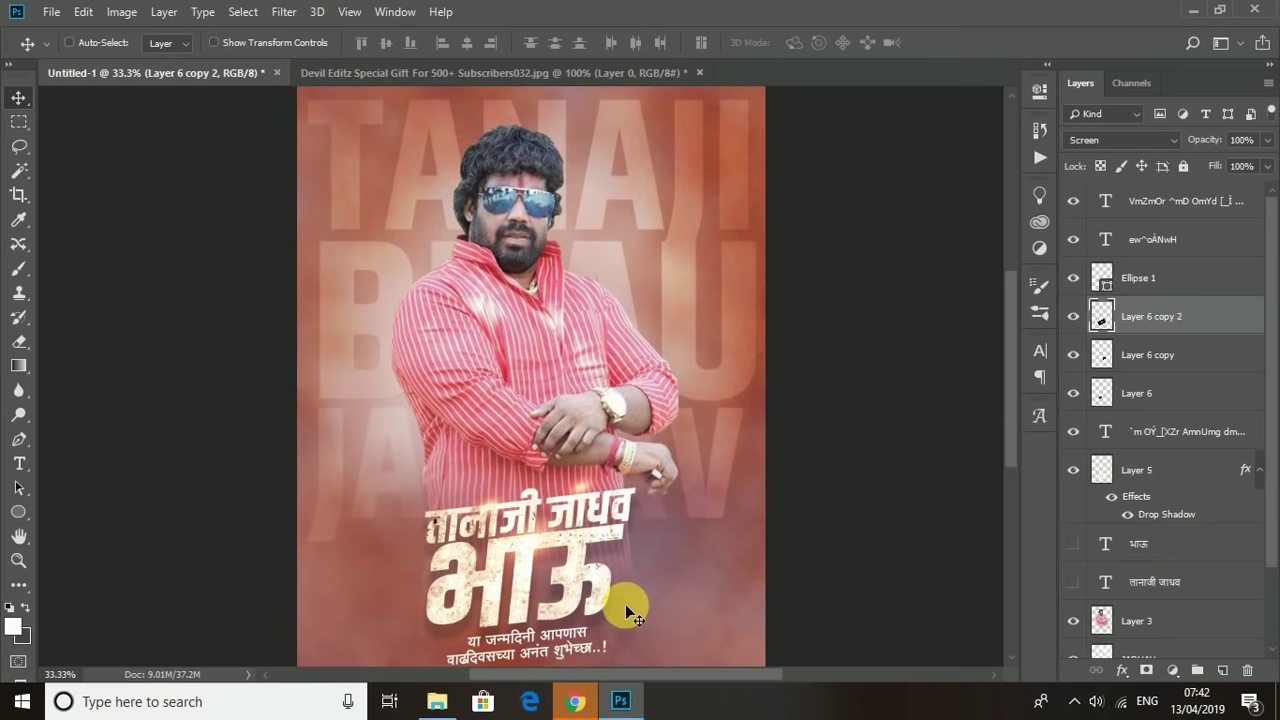
Step: Position the glow copies on top of ऊ and along the title edge
left_click_drag(639, 595, 615, 584)
left_click_drag(640, 525, 556, 392)
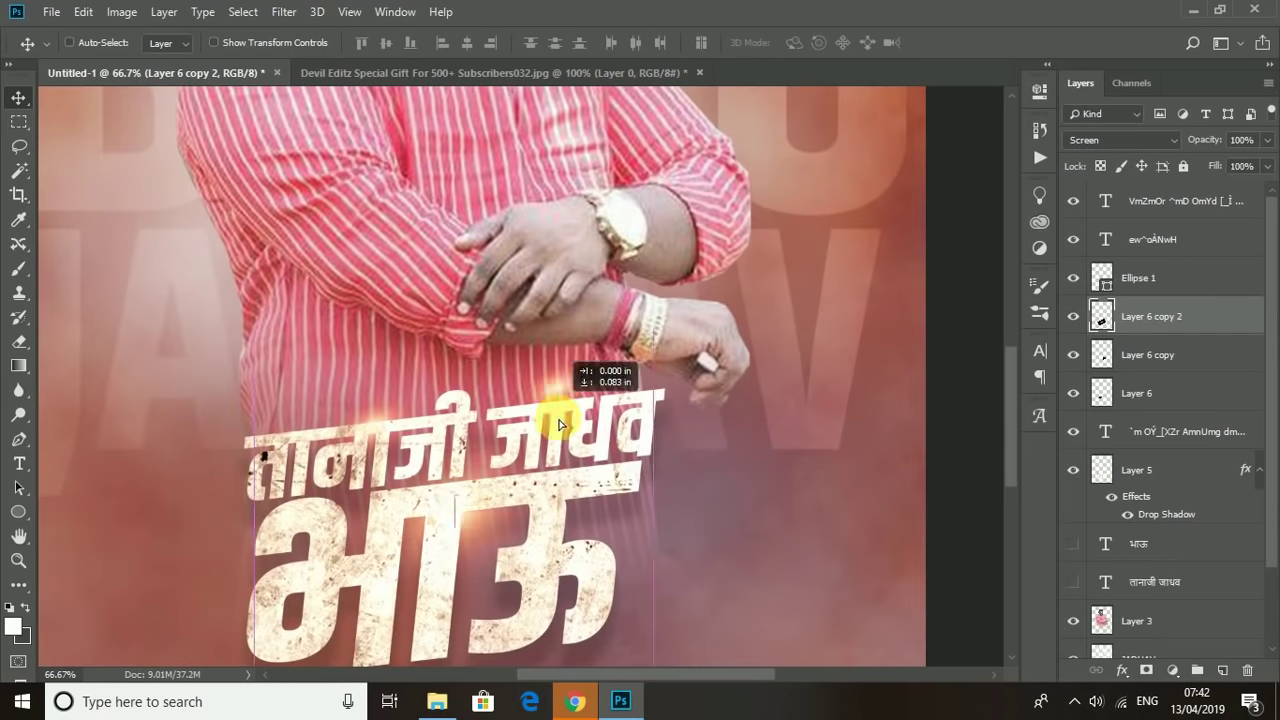
left_click(556, 392, "ctrl")
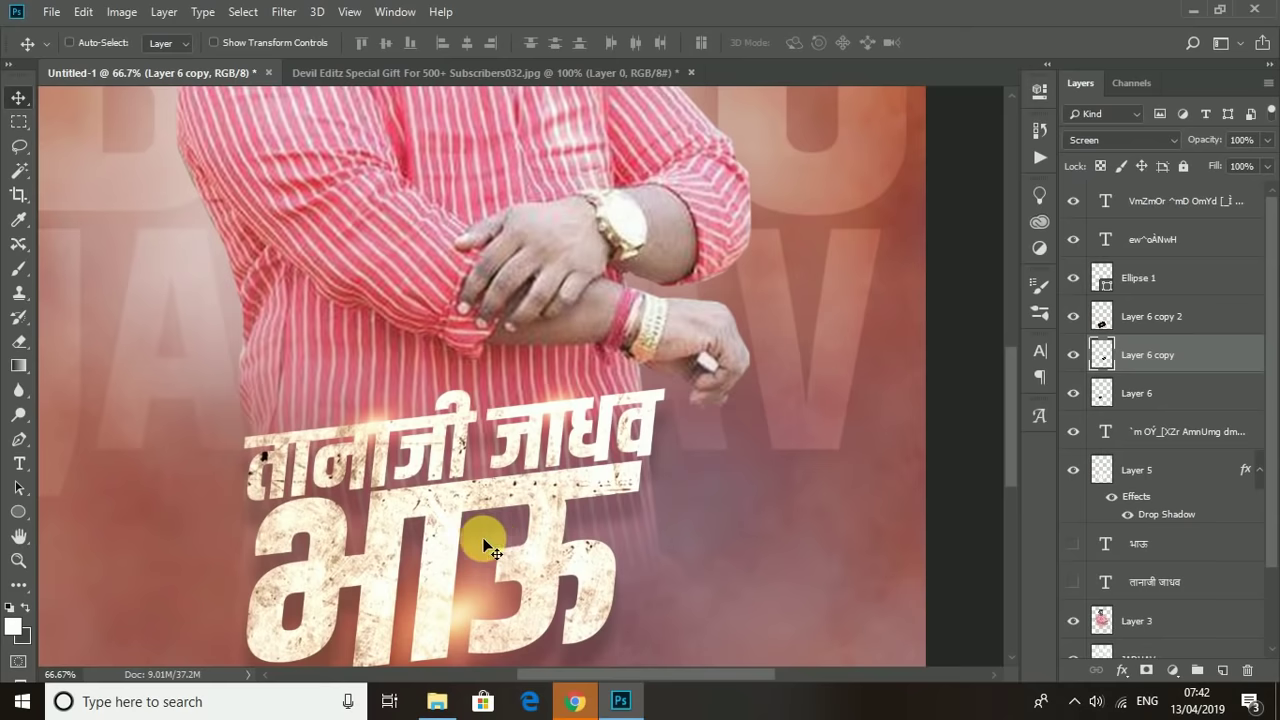
left_click_drag(483, 546, 475, 524)
Step: Zoom out to review the whole poster and select the JADHAV background text layer
scroll(586, 534, "down", 2)
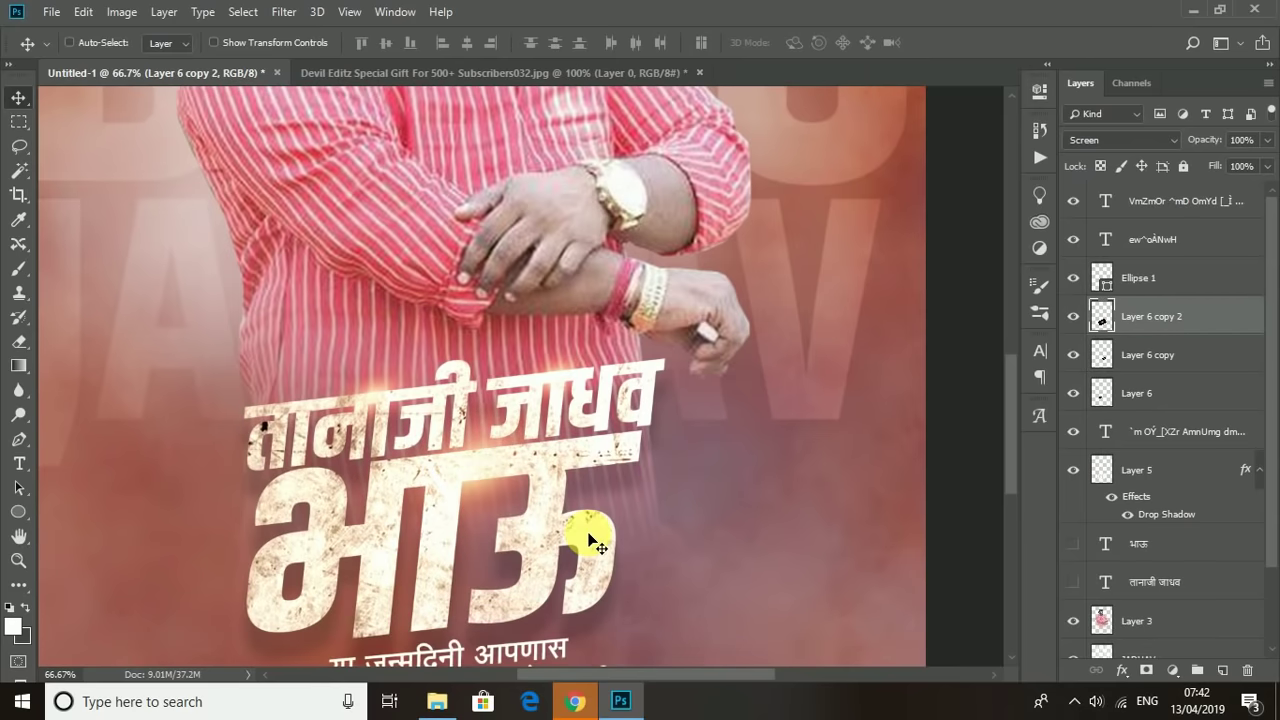
scroll(591, 534, "down", 3)
scroll(592, 536, "down", 8)
scroll(594, 540, "down", 2)
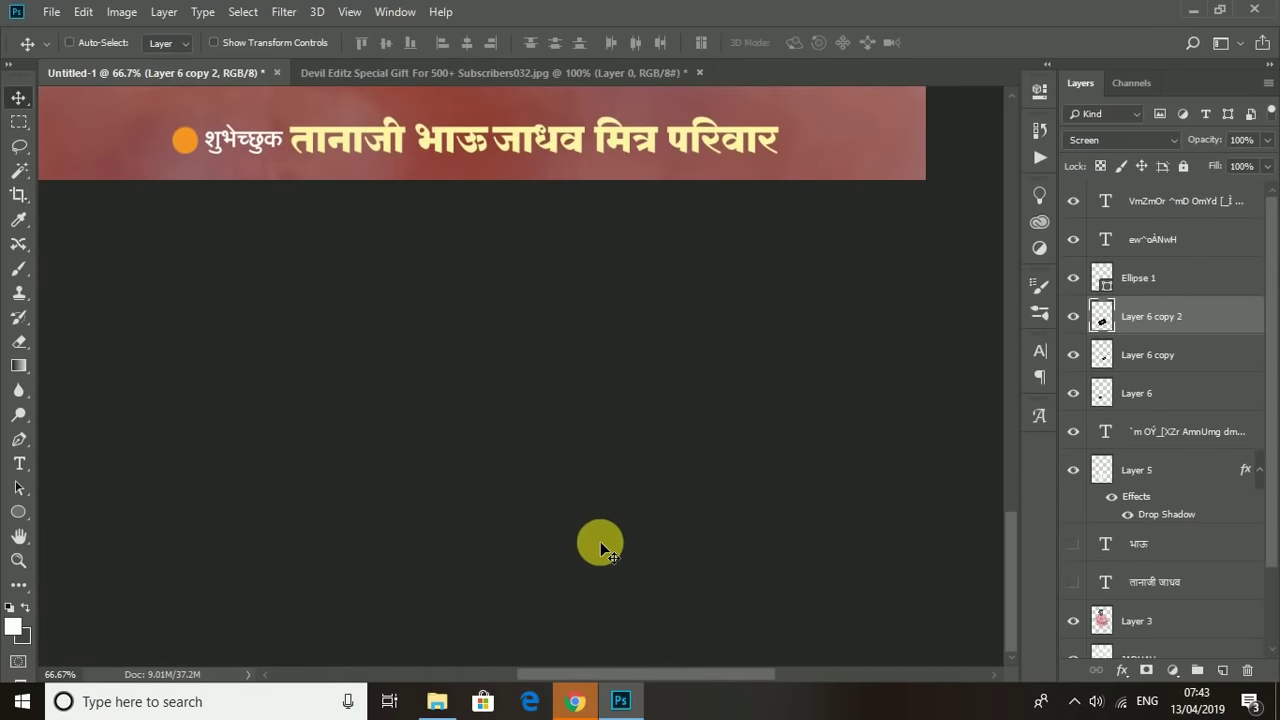
scroll(600, 541, "up", 3)
scroll(500, 337, "up", 3)
key("ctrl+minus")
key("ctrl+minus")
key("ctrl+minus")
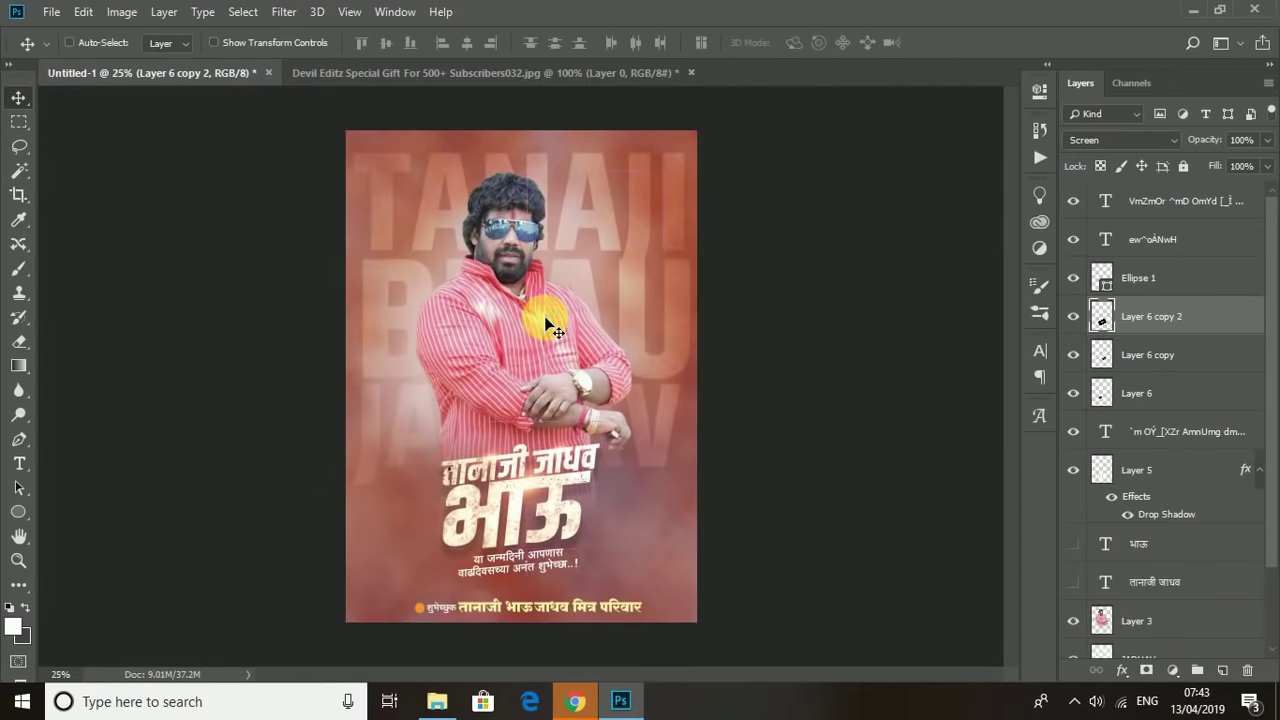
scroll(1143, 570, "down", 2)
left_click(1140, 562)
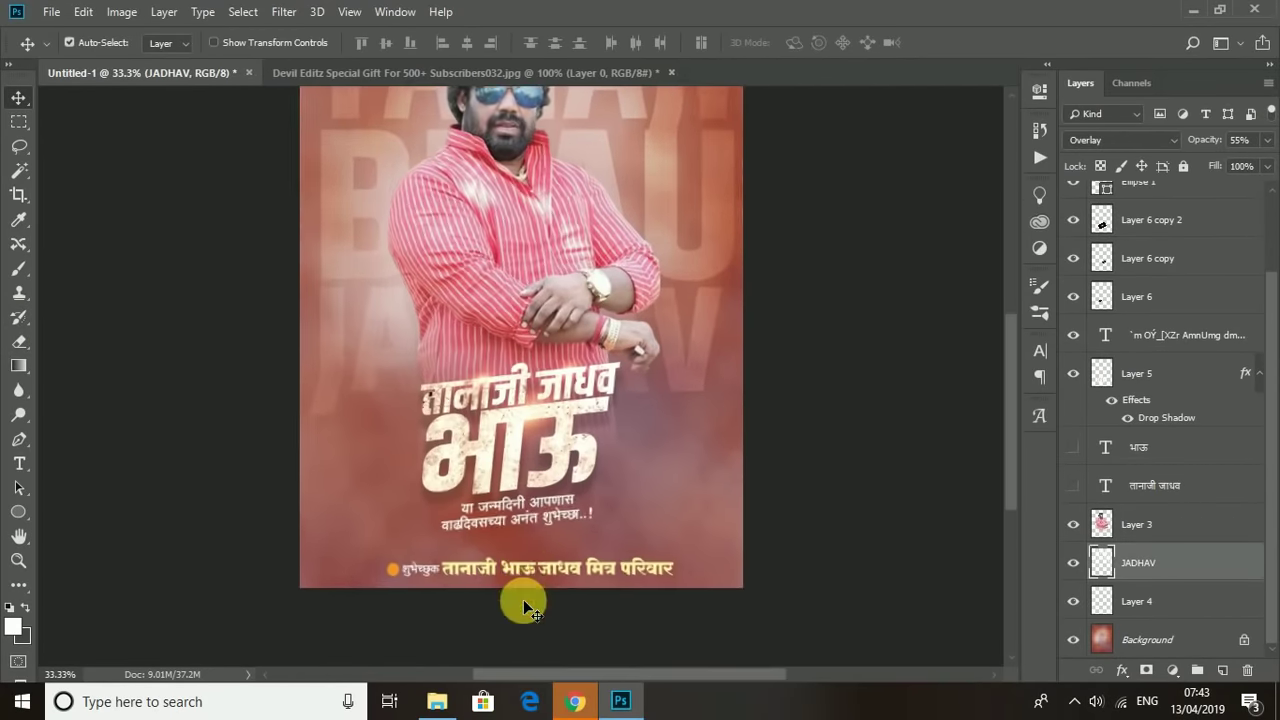
Step: Save the poster as a JPEG on the Desktop, ready to enter 'tanaji bhau'
key("ctrl+s")
left_click(259, 485)
left_click(254, 210)
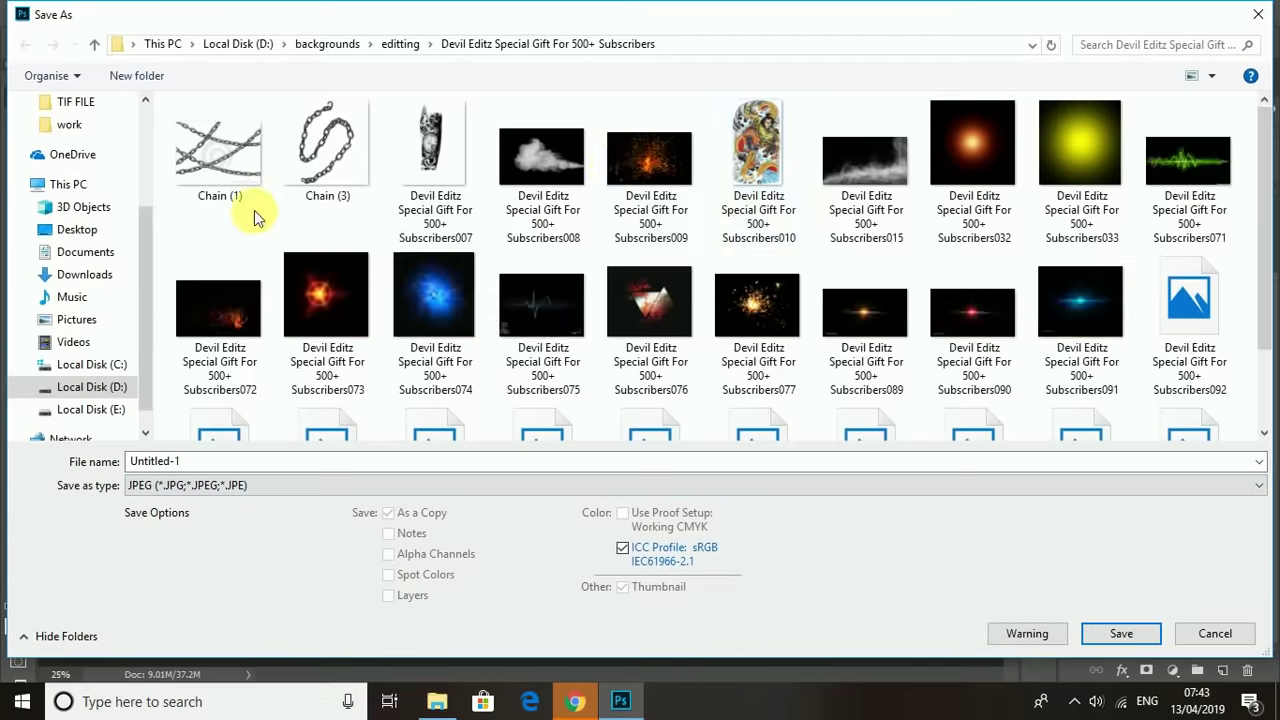
left_click(77, 229)
left_click(343, 461)
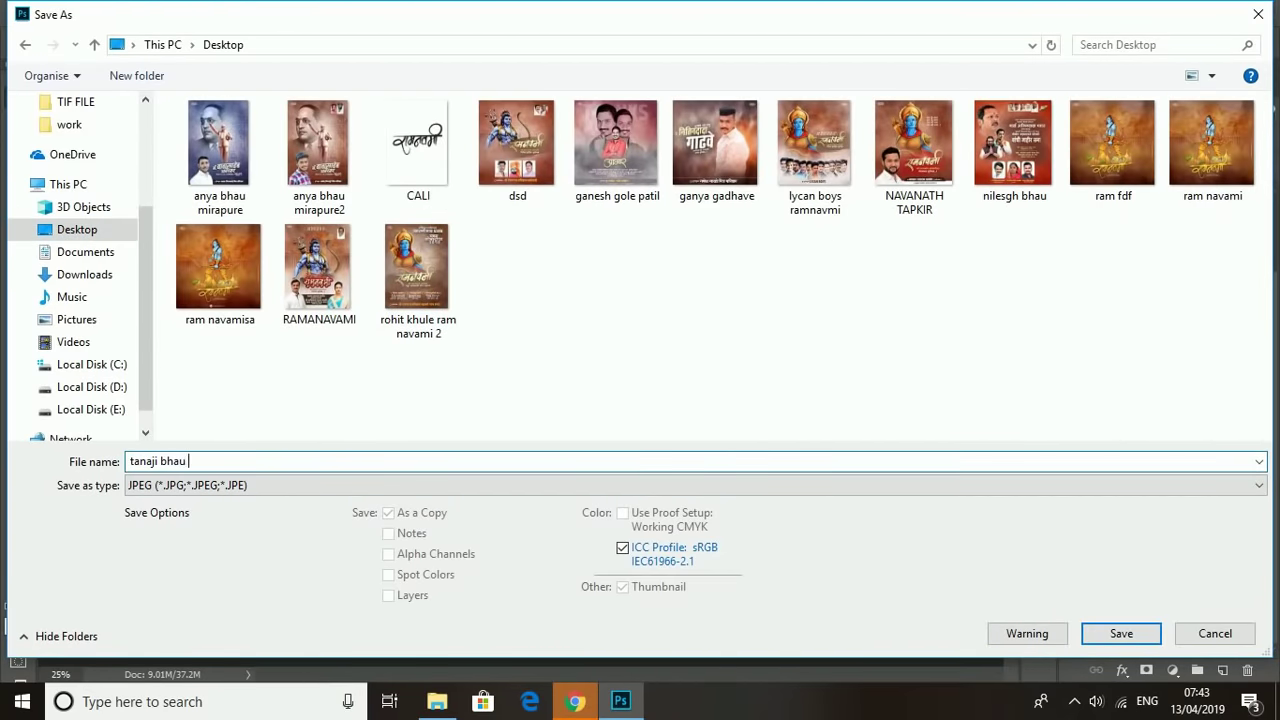